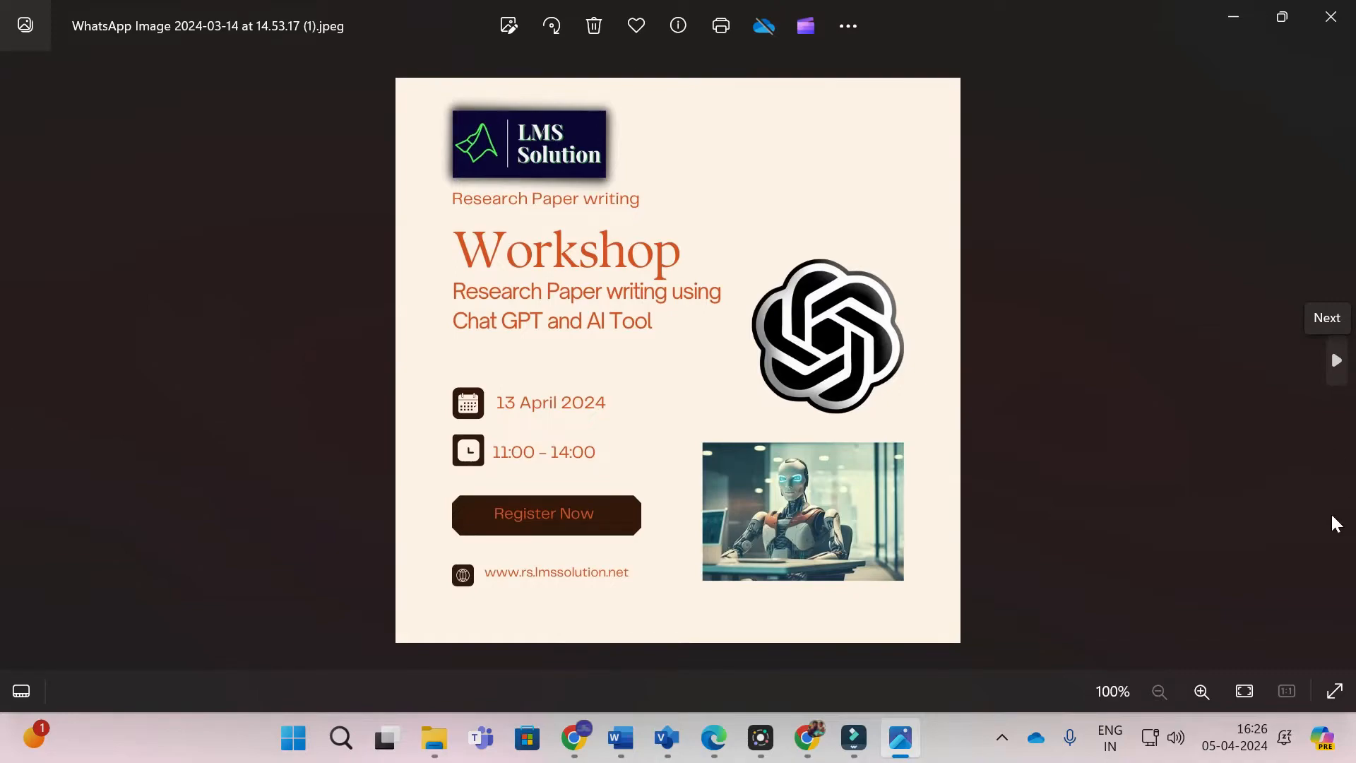
# View the next workshop poster, and close both the poster image and the Power Converters workshop document
pyautogui.press('Right')
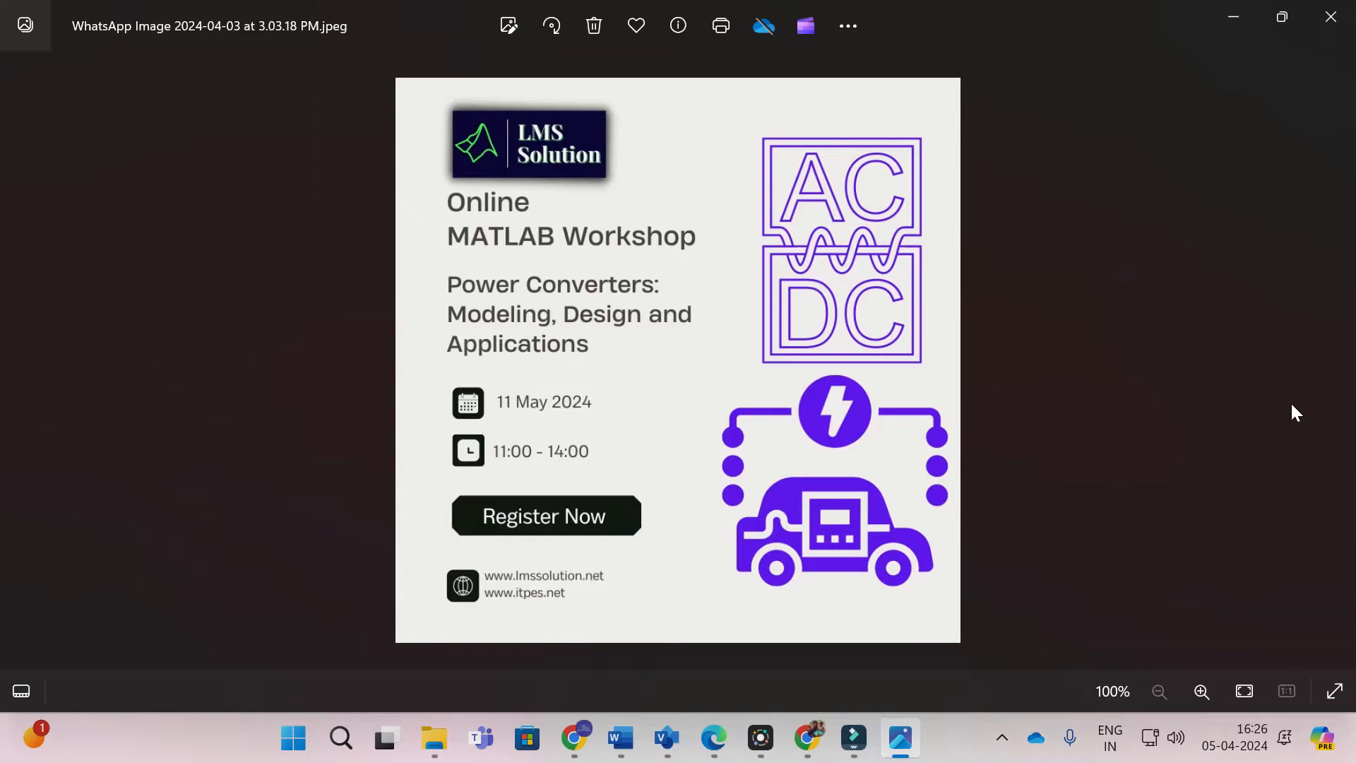
pyautogui.click(1331, 16)
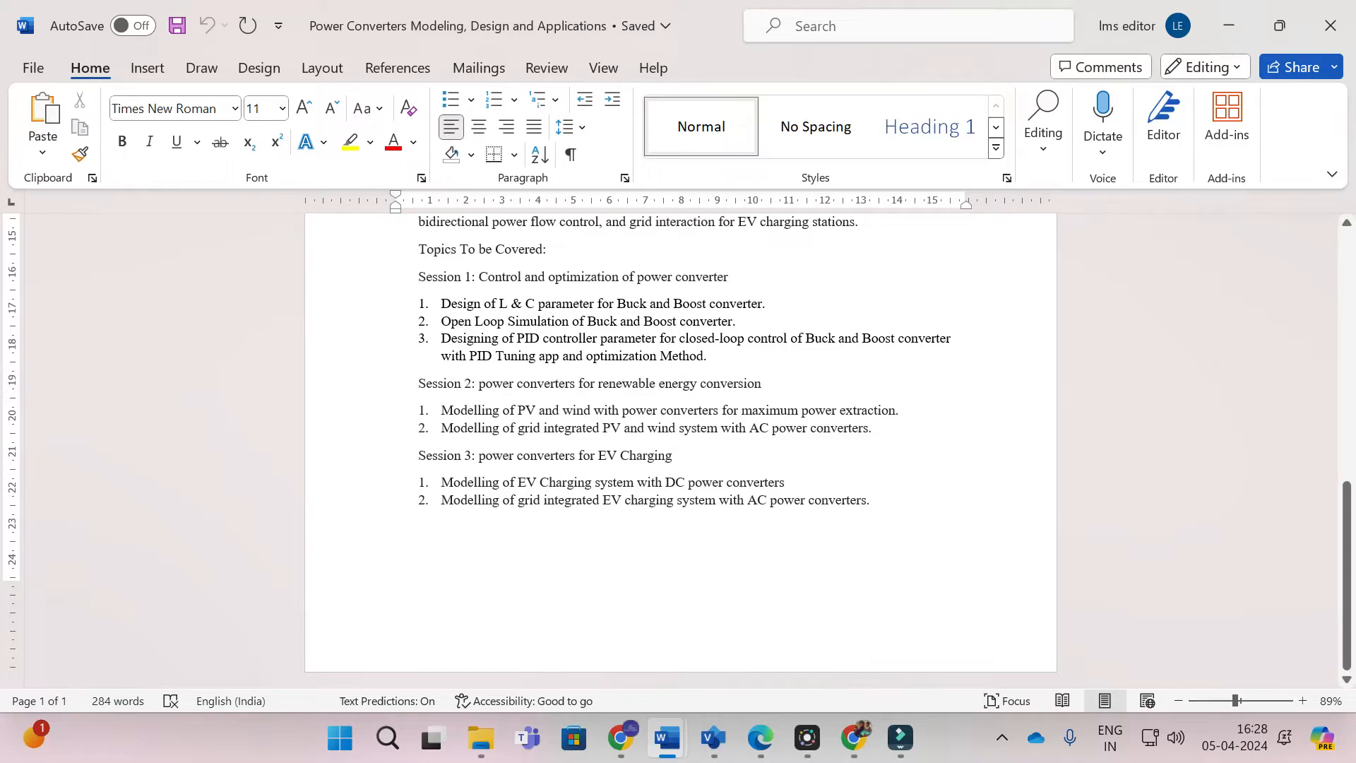
pyautogui.click(1333, 21)
# Switch to Chrome and open the LMS research support site by searching for "lms research support" in a new tab
pyautogui.click(617, 750)
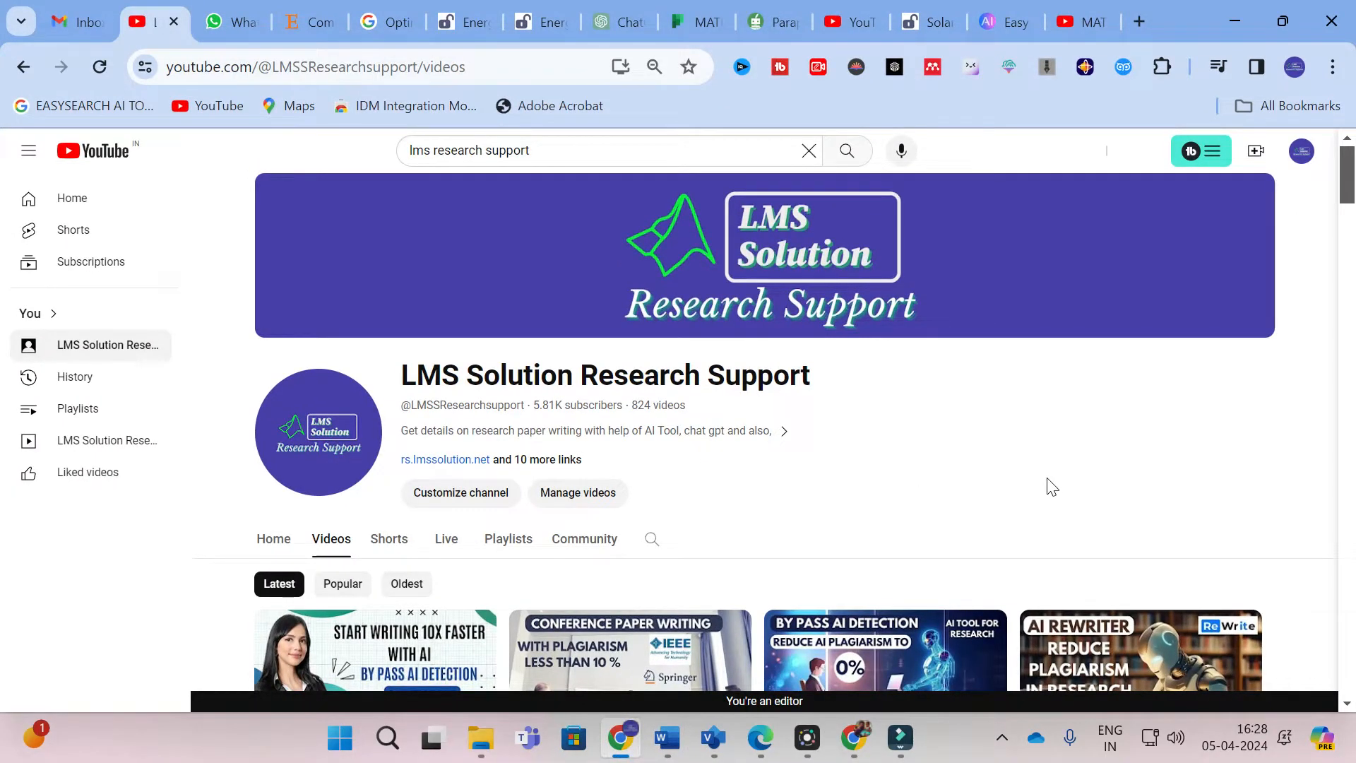
pyautogui.click(1149, 10)
pyautogui.click(596, 460)
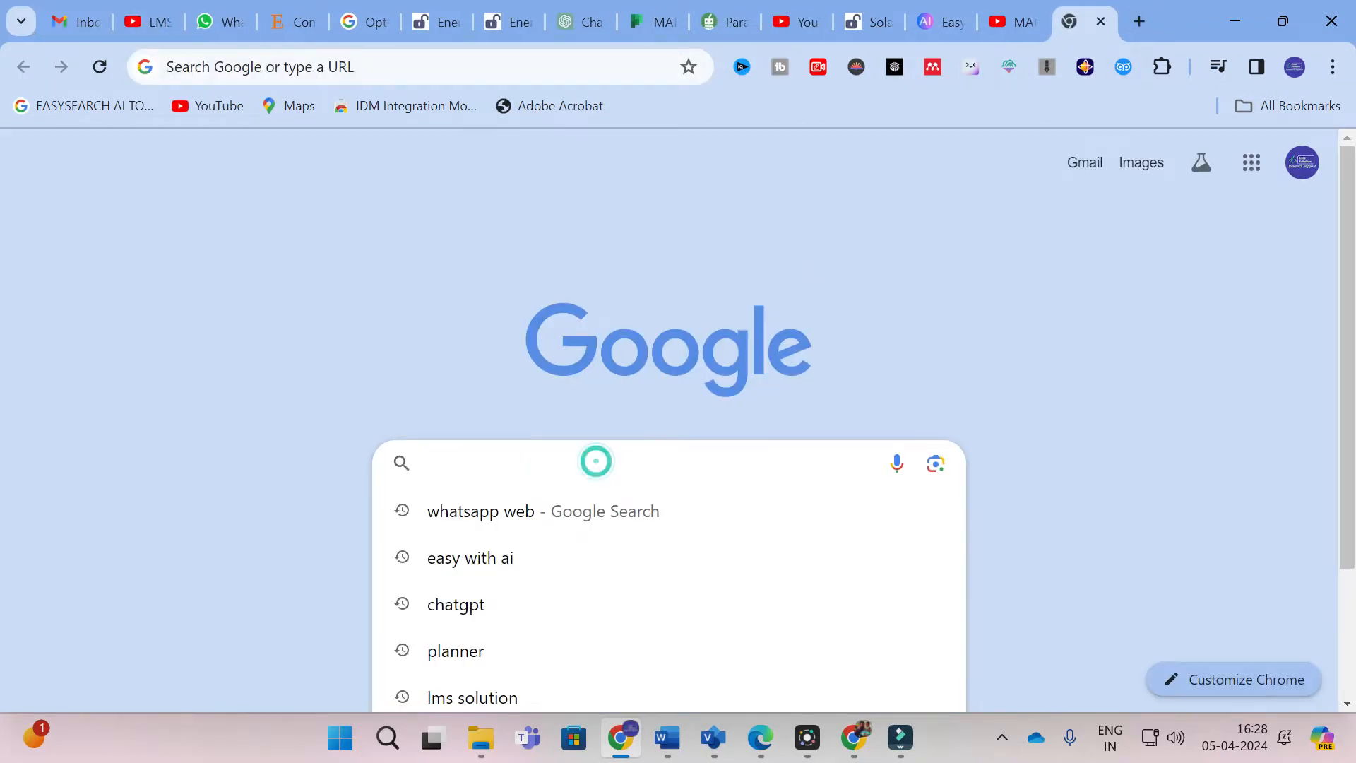
pyautogui.write('lms res')
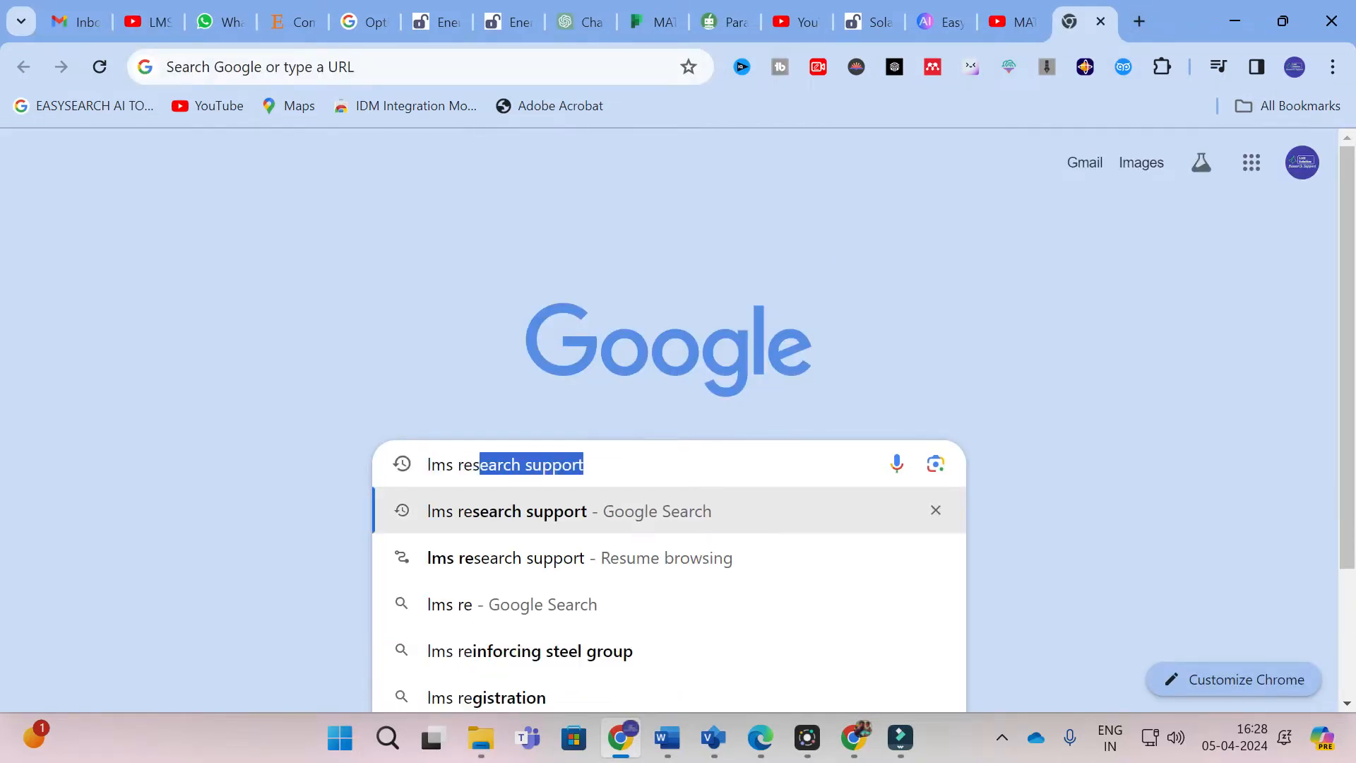
pyautogui.write('earch support')
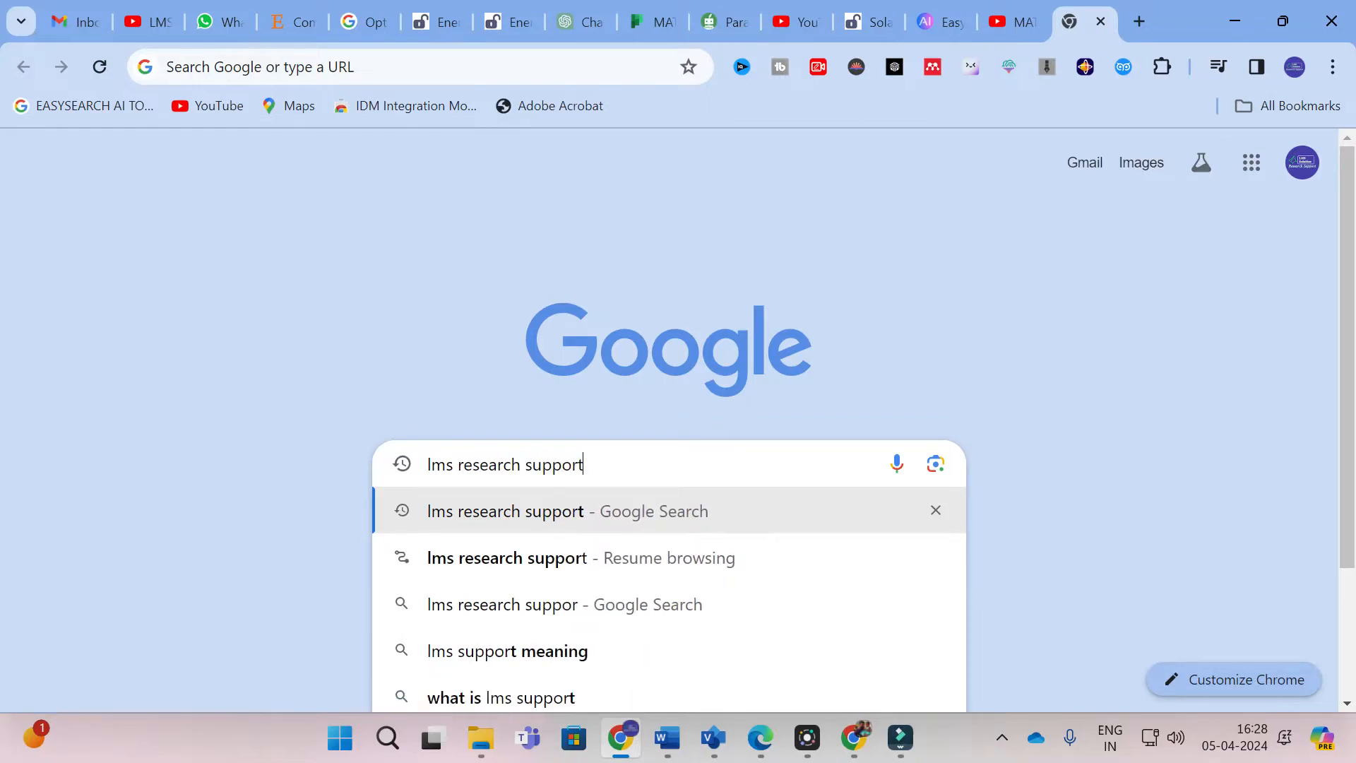
pyautogui.press('Return')
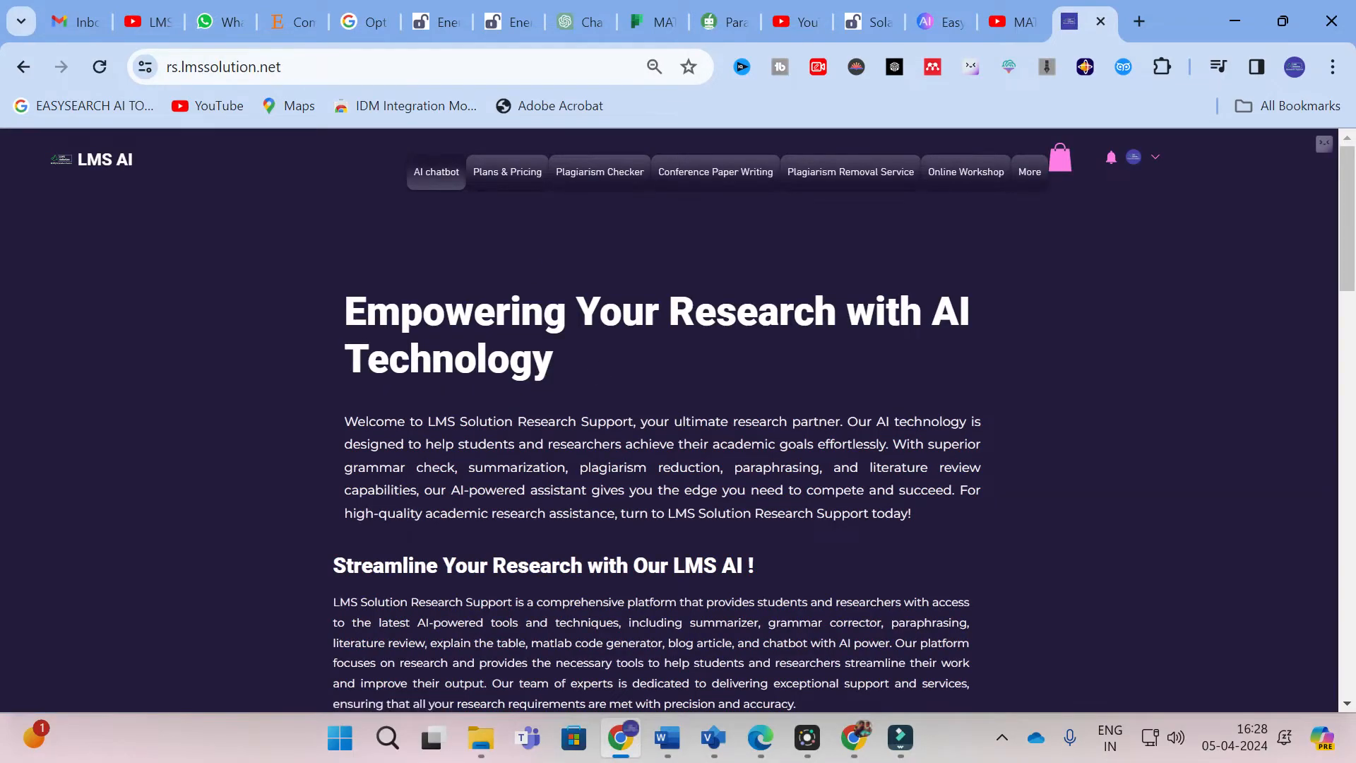
# Open the Chat with paper tool from the site's list of AI templates and check its paper text and question fields
pyautogui.scroll(-10, 561, 374)
pyautogui.scroll(-6, 557, 366)
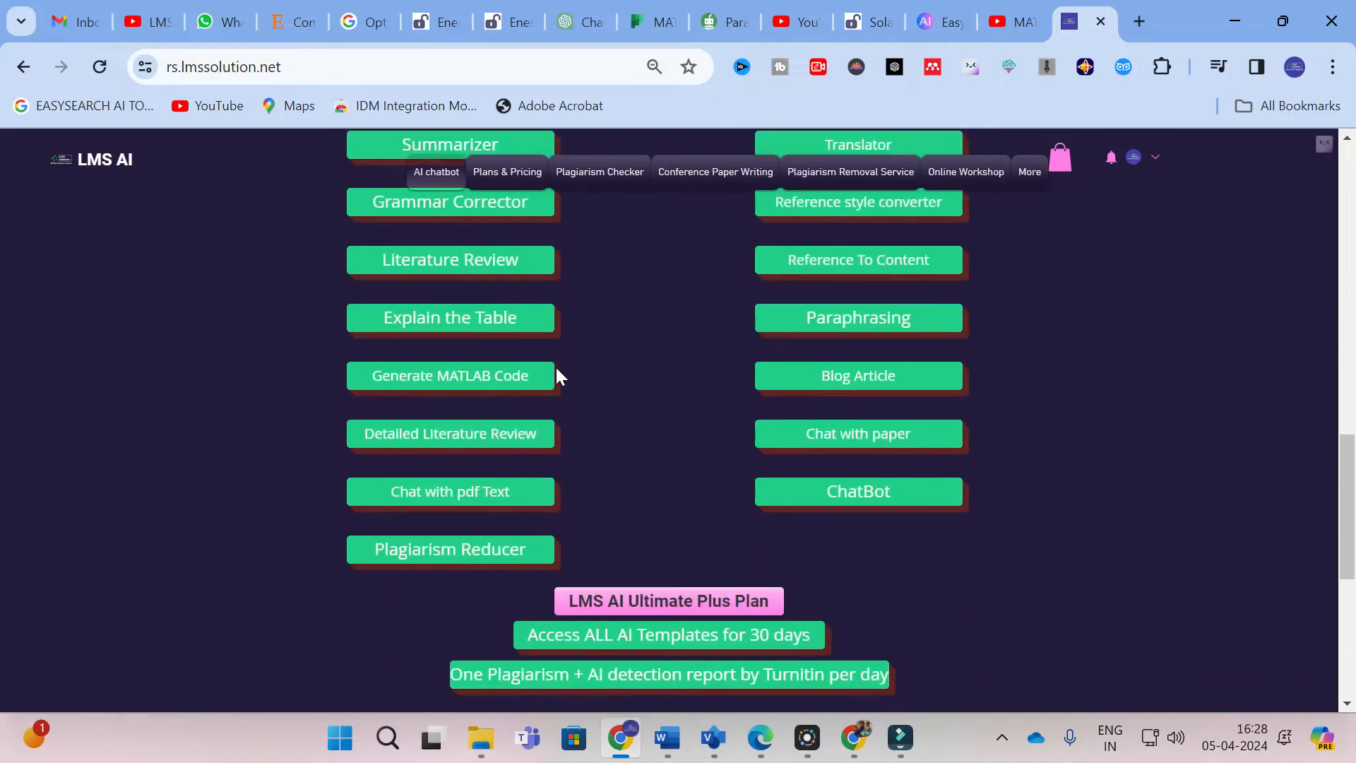
pyautogui.scroll(3, 555, 364)
pyautogui.scroll(-2, 555, 364)
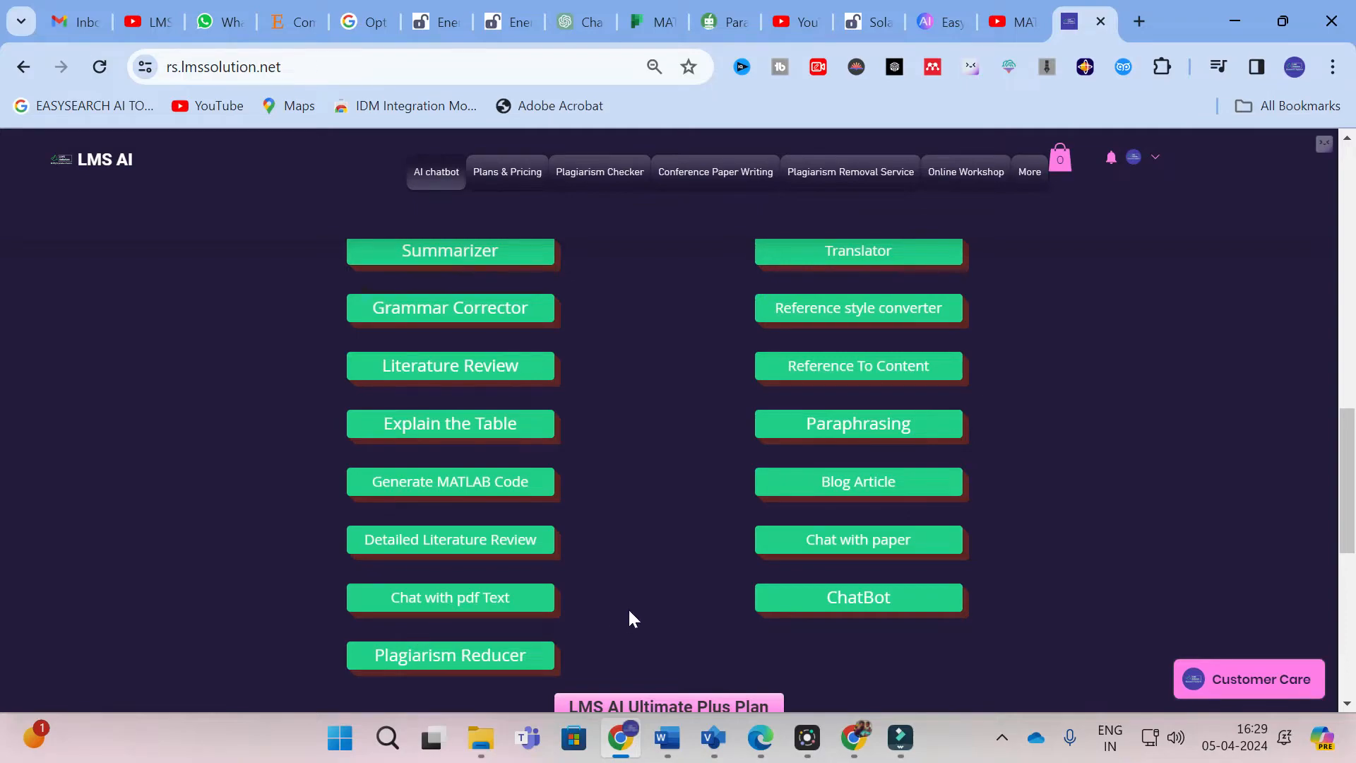
pyautogui.click(898, 548)
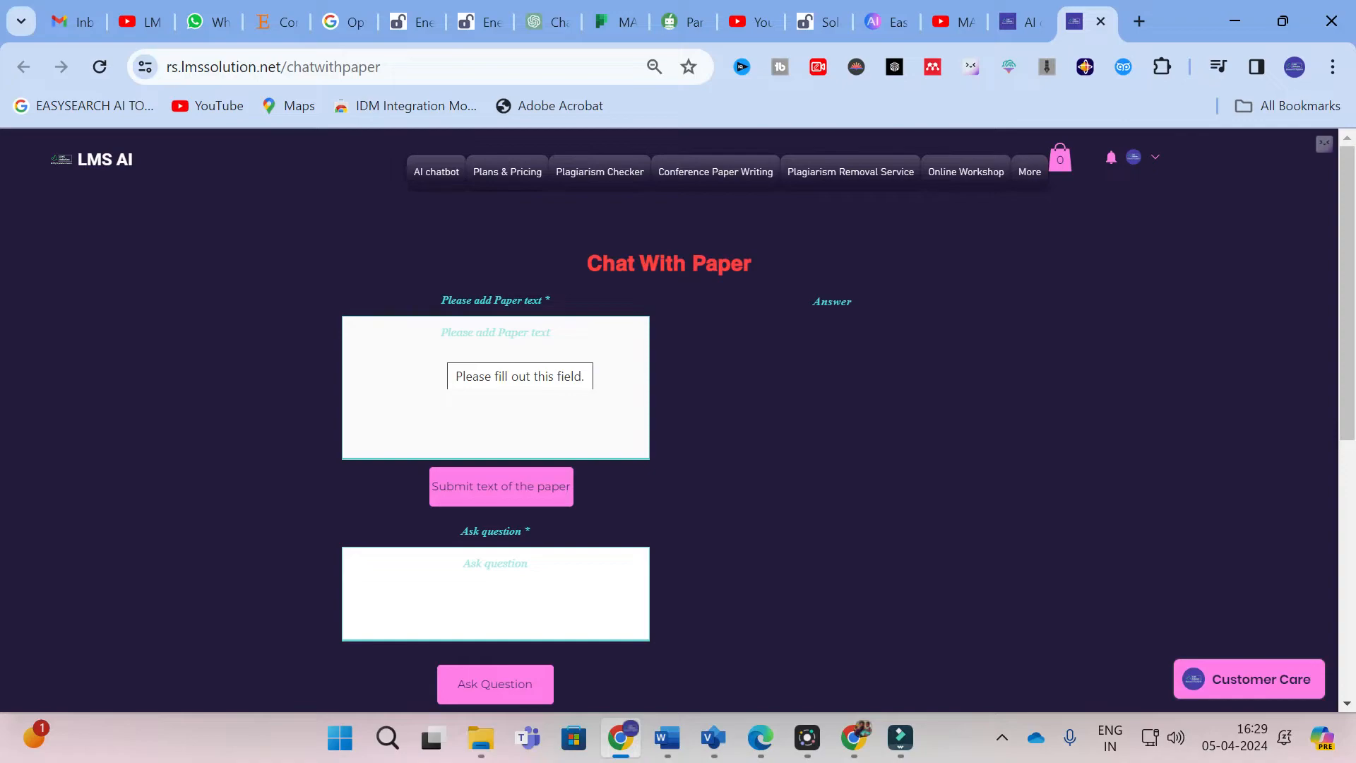
pyautogui.click(427, 339)
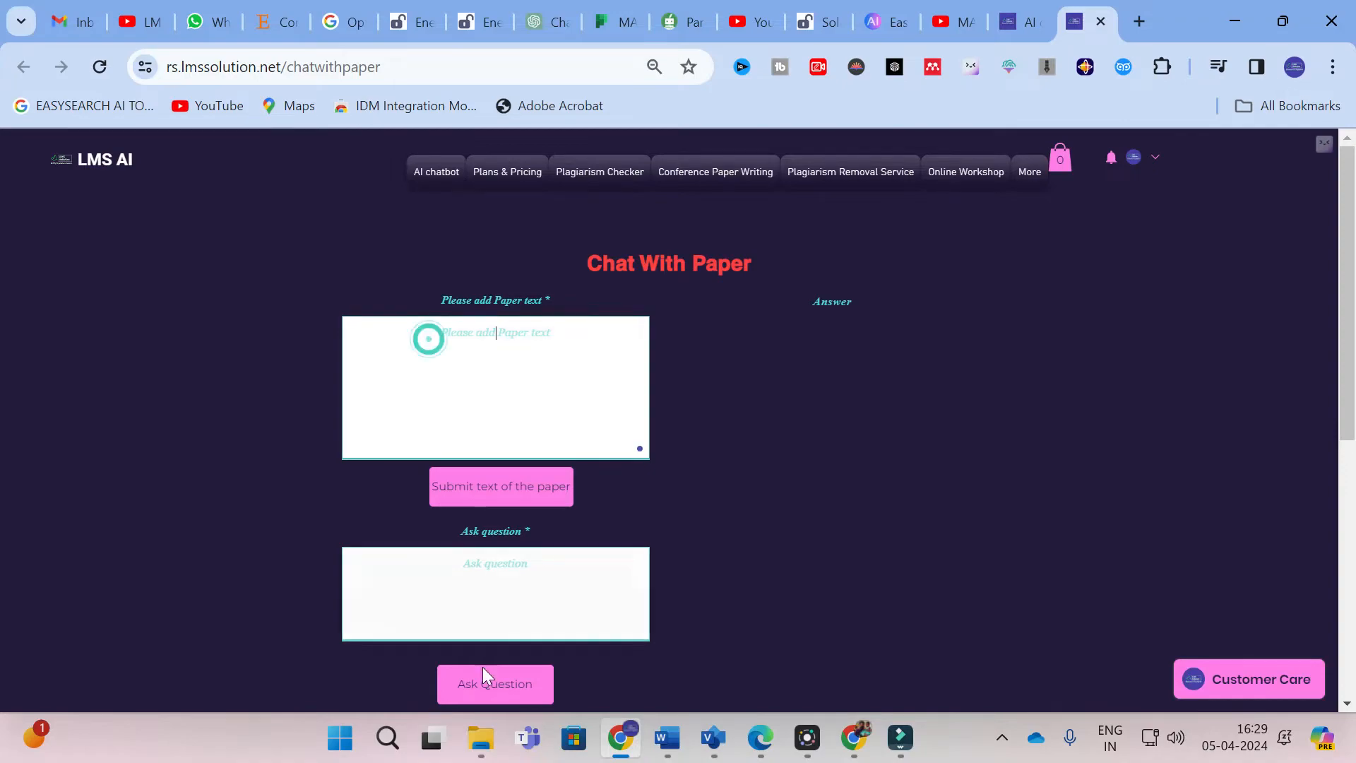
pyautogui.click(542, 606)
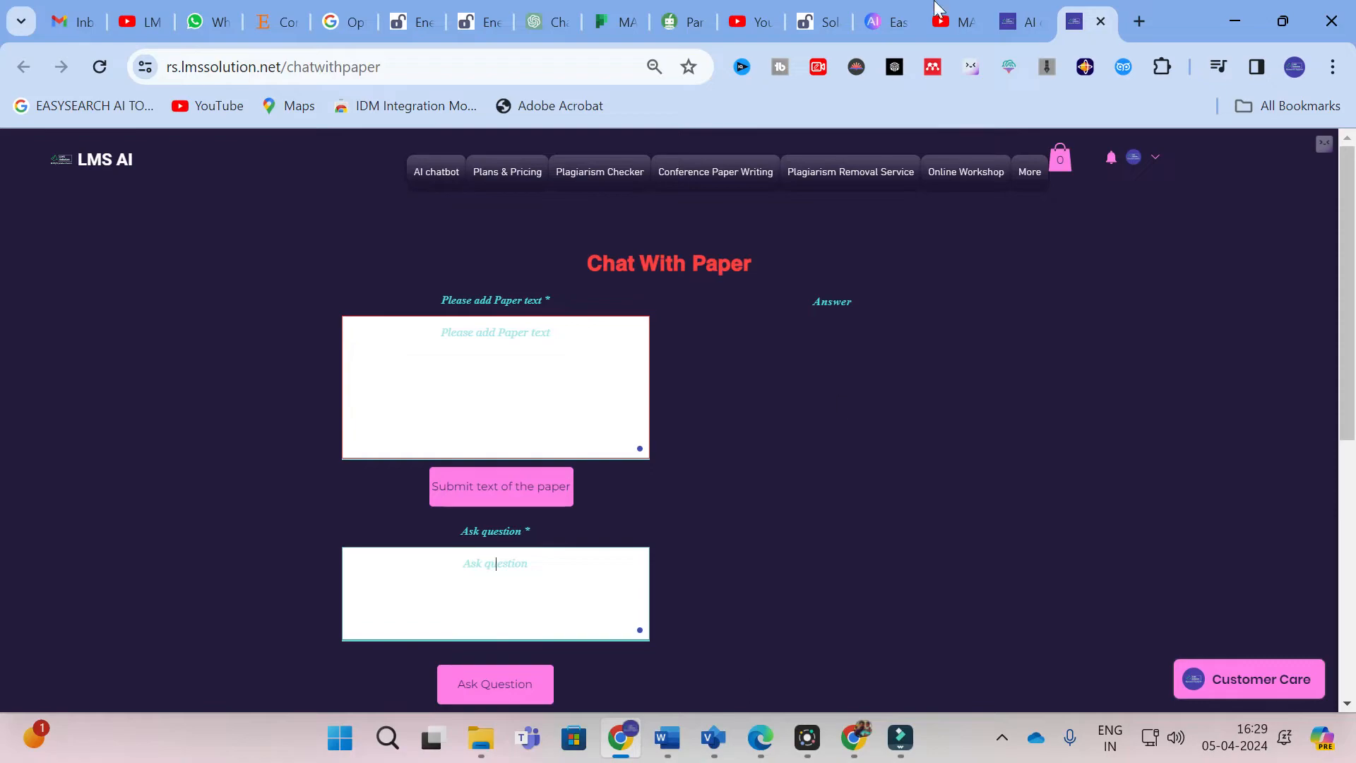
# Copy the full abstract of the MDPI article on perovskite/antimony selenide four-terminal tandem solar cells
pyautogui.click(822, 22)
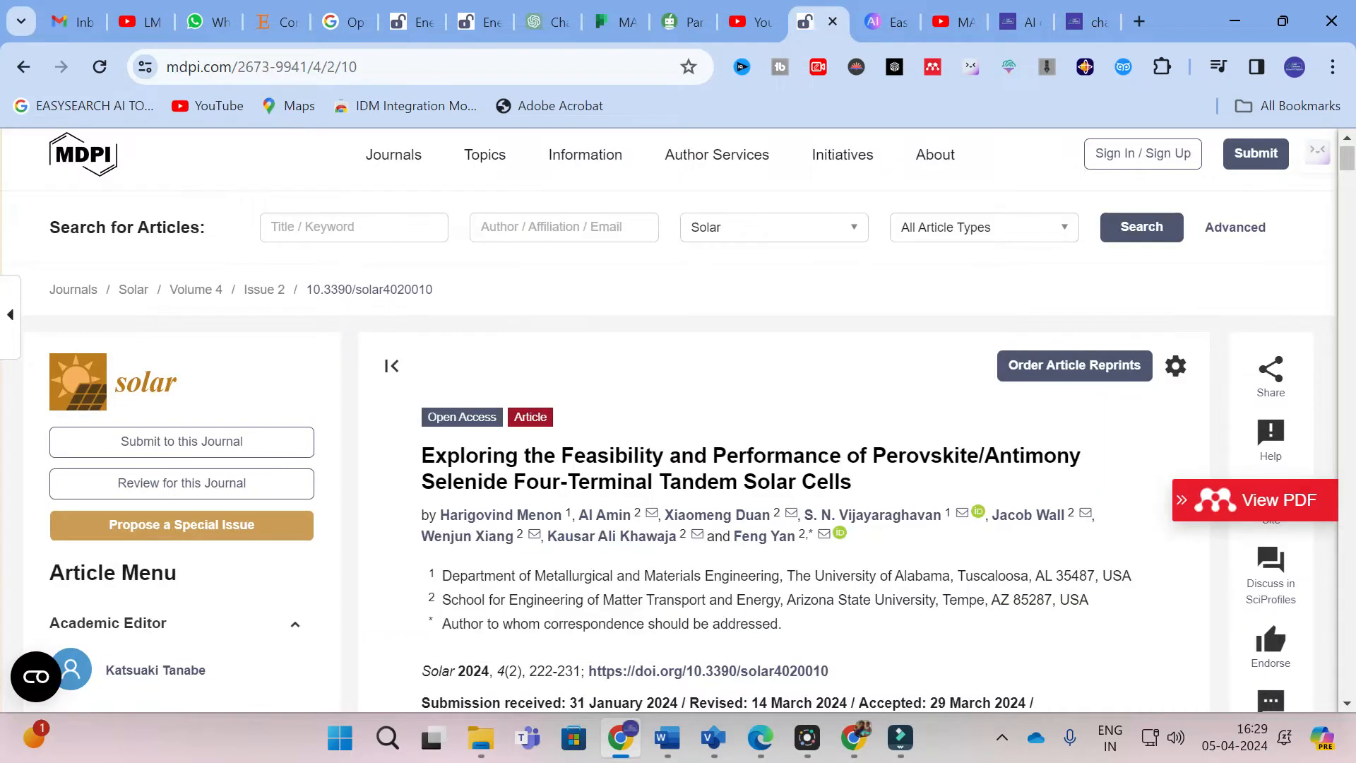
pyautogui.scroll(-2, 744, 445)
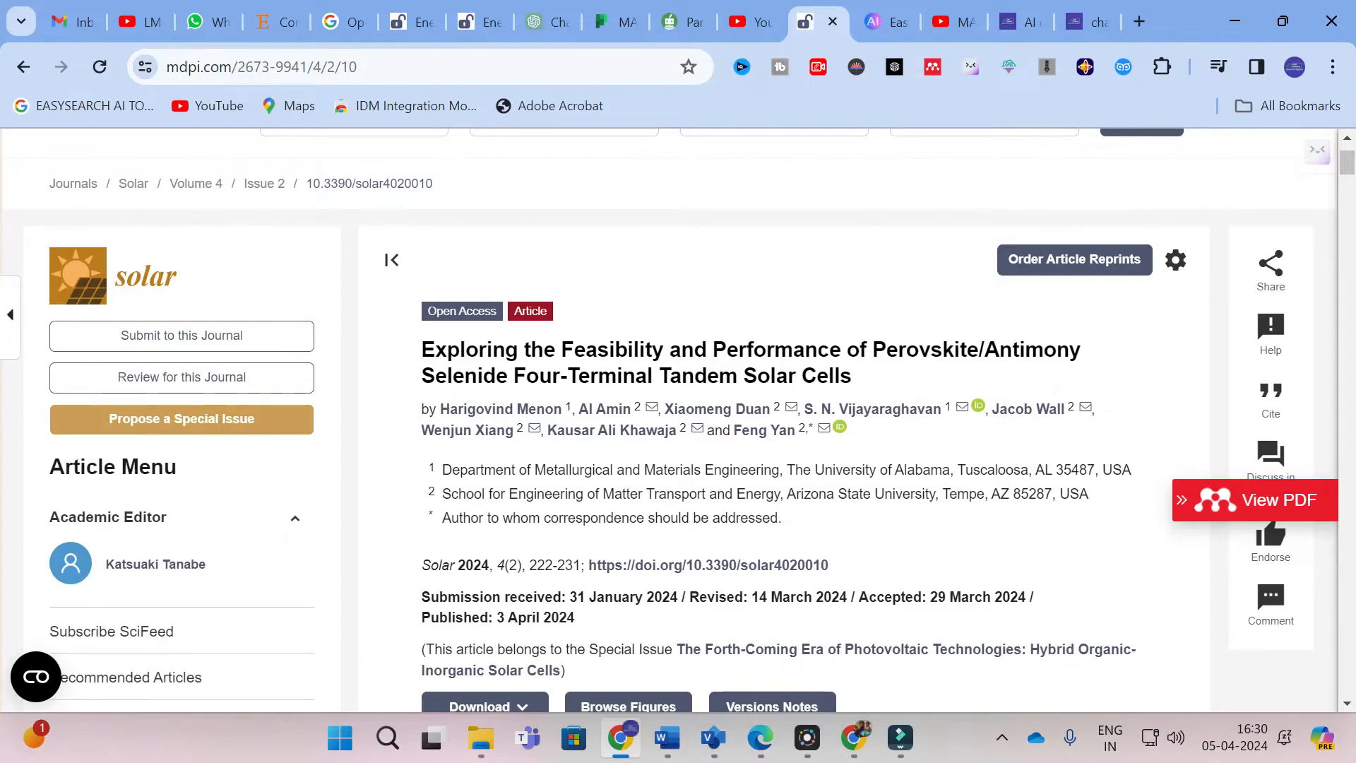
pyautogui.scroll(-7, 759, 385)
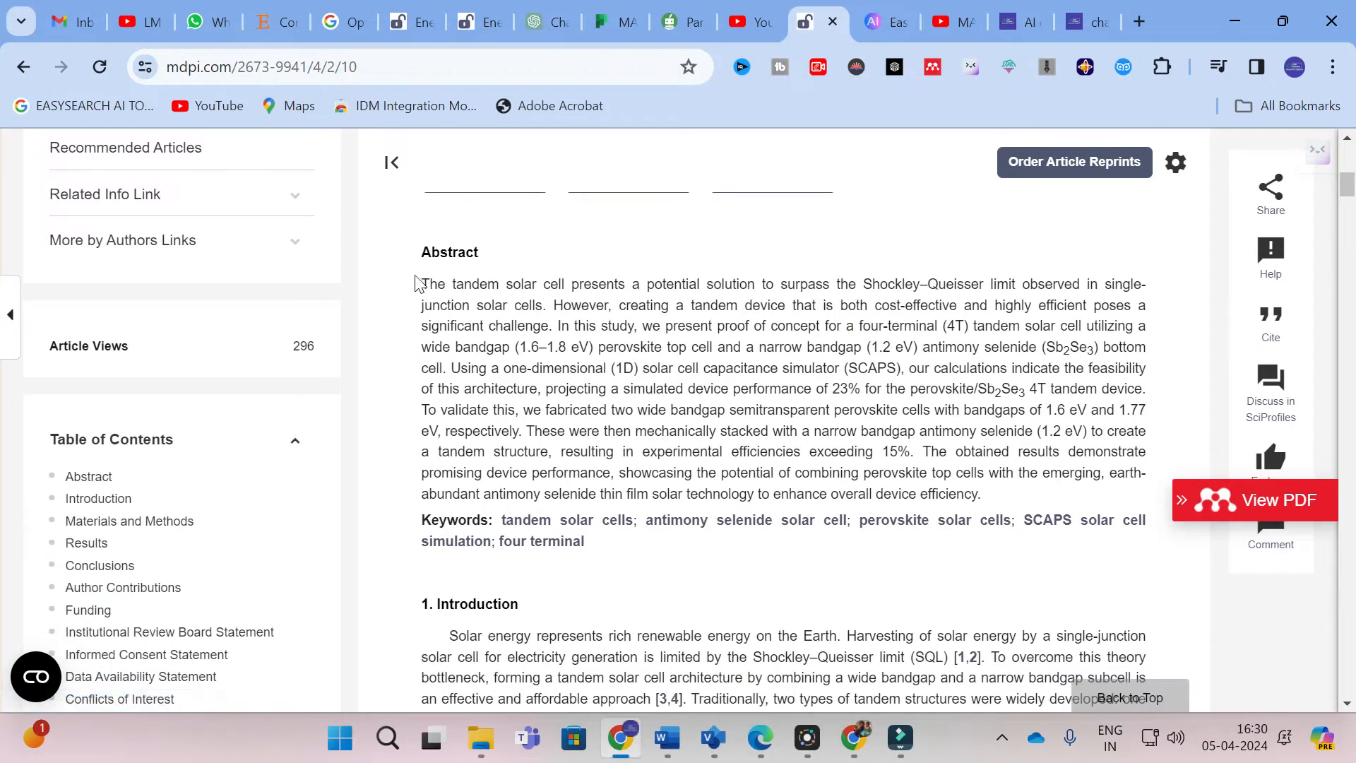
pyautogui.moveTo(421, 281); pyautogui.dragTo(996, 496)
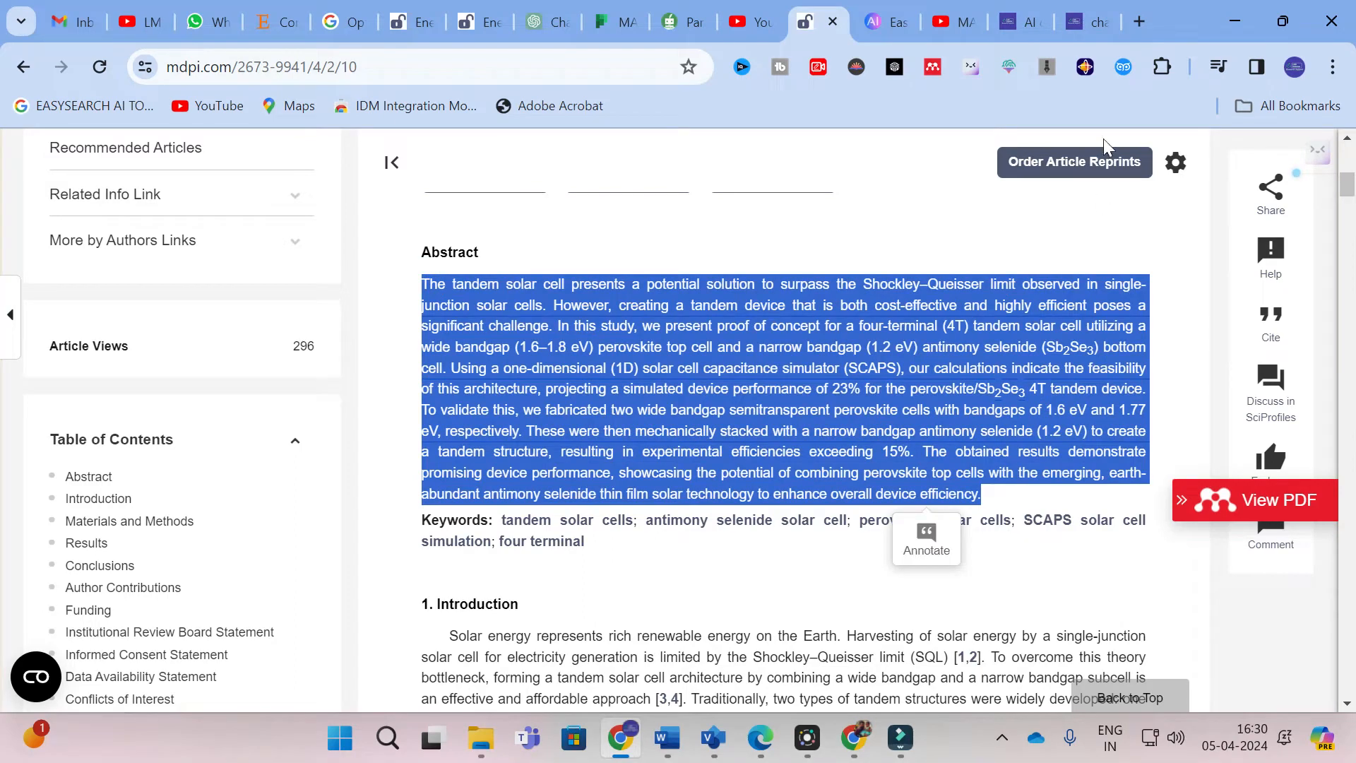
# Paste the copied abstract as the paper text in Chat With Paper and submit it
pyautogui.click(1087, 22)
pyautogui.click(556, 351)
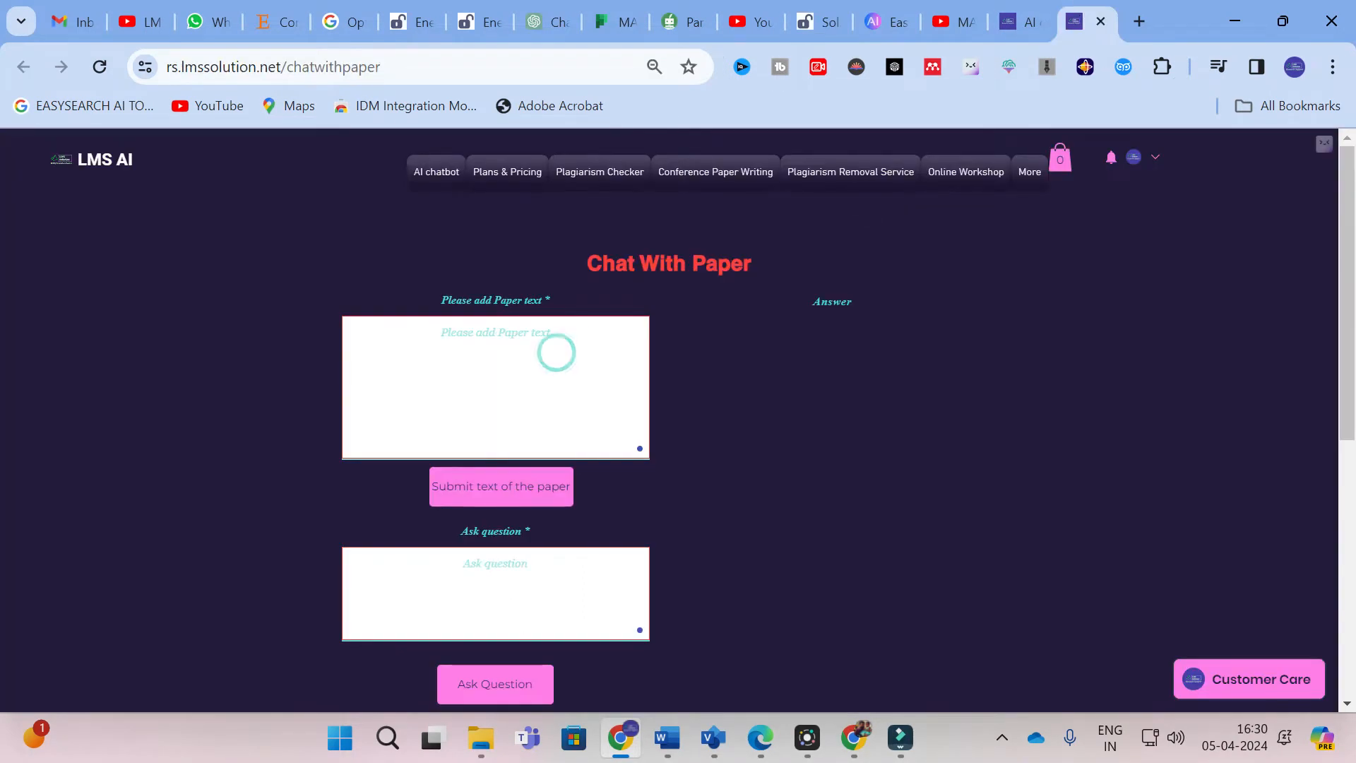
pyautogui.hotkey('ctrl', 'v')
pyautogui.click(502, 490)
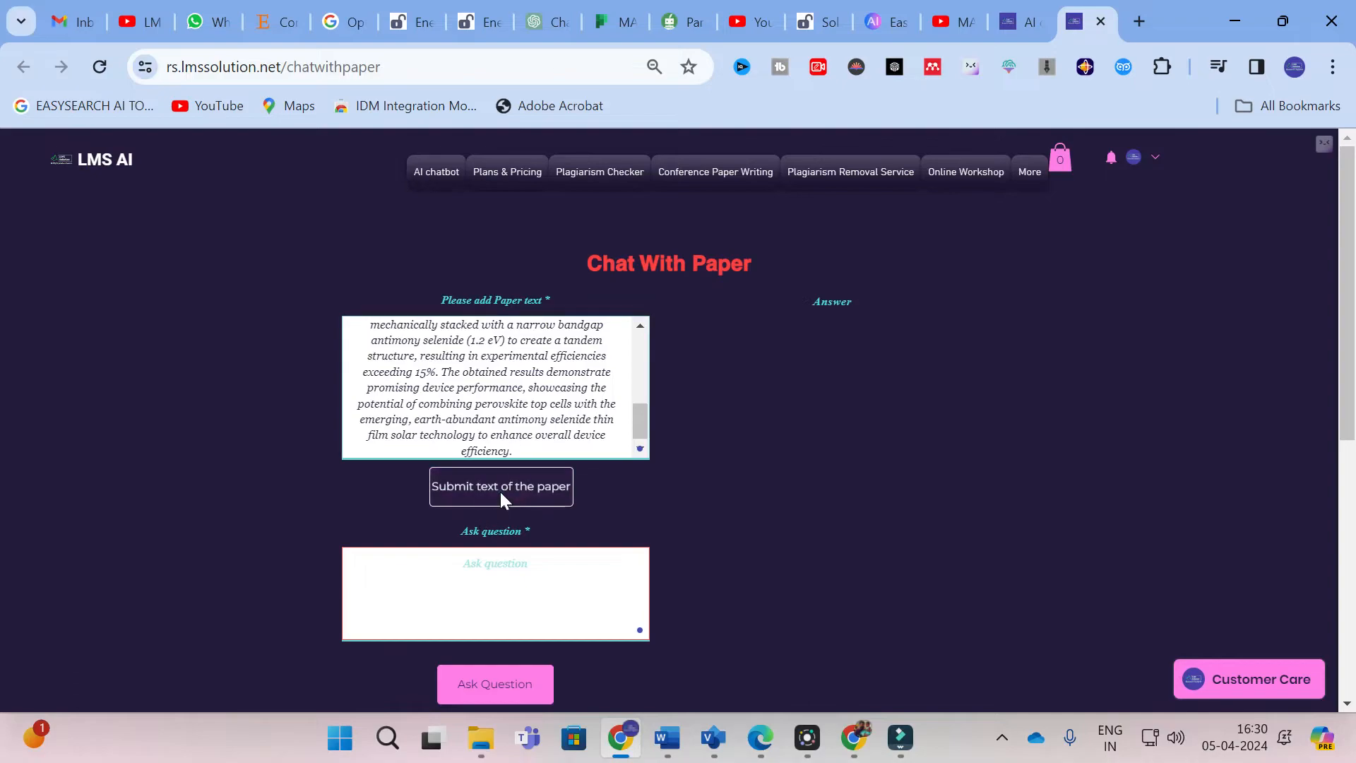
pyautogui.scroll(5, 494, 386)
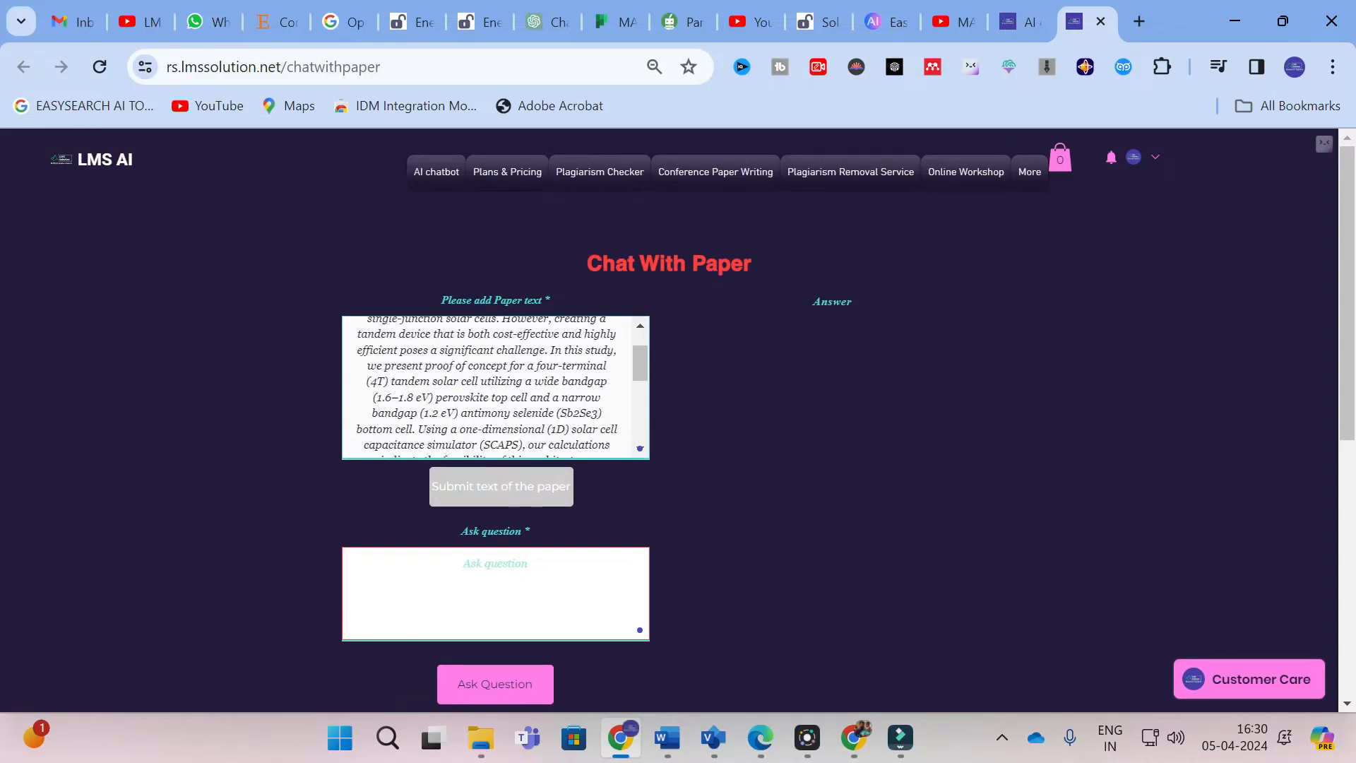
# Ask Chat With Paper the question "from the abstract make 4 important key point about this paper"
pyautogui.click(471, 586)
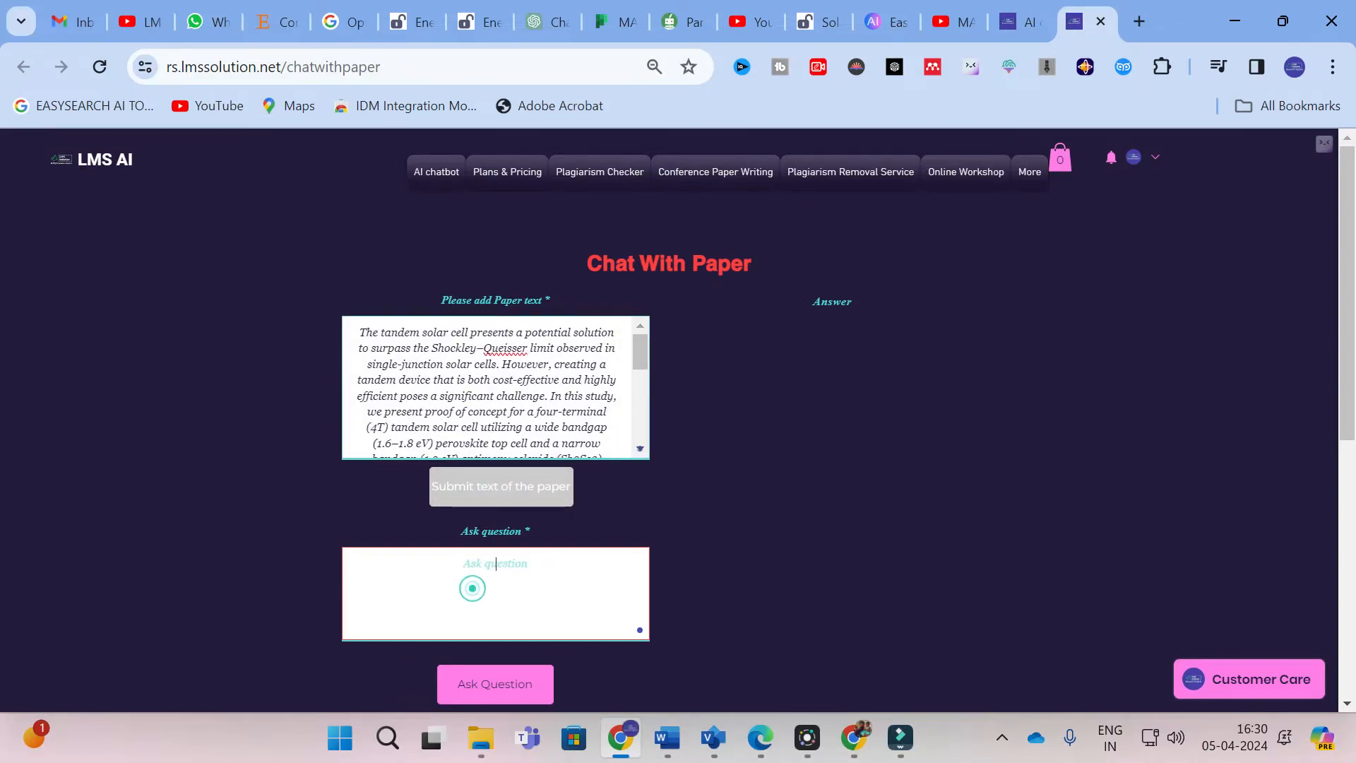
pyautogui.write('from the ')
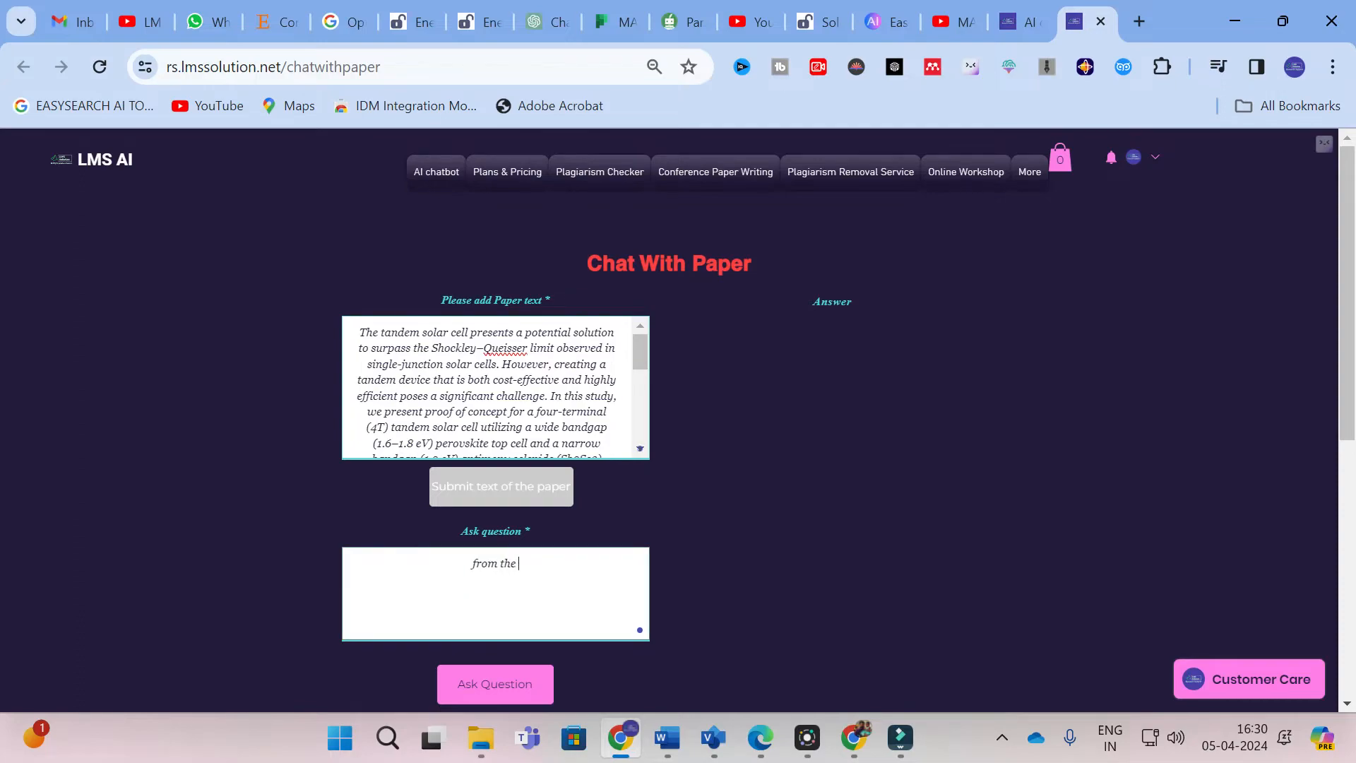
pyautogui.write('abstract make ')
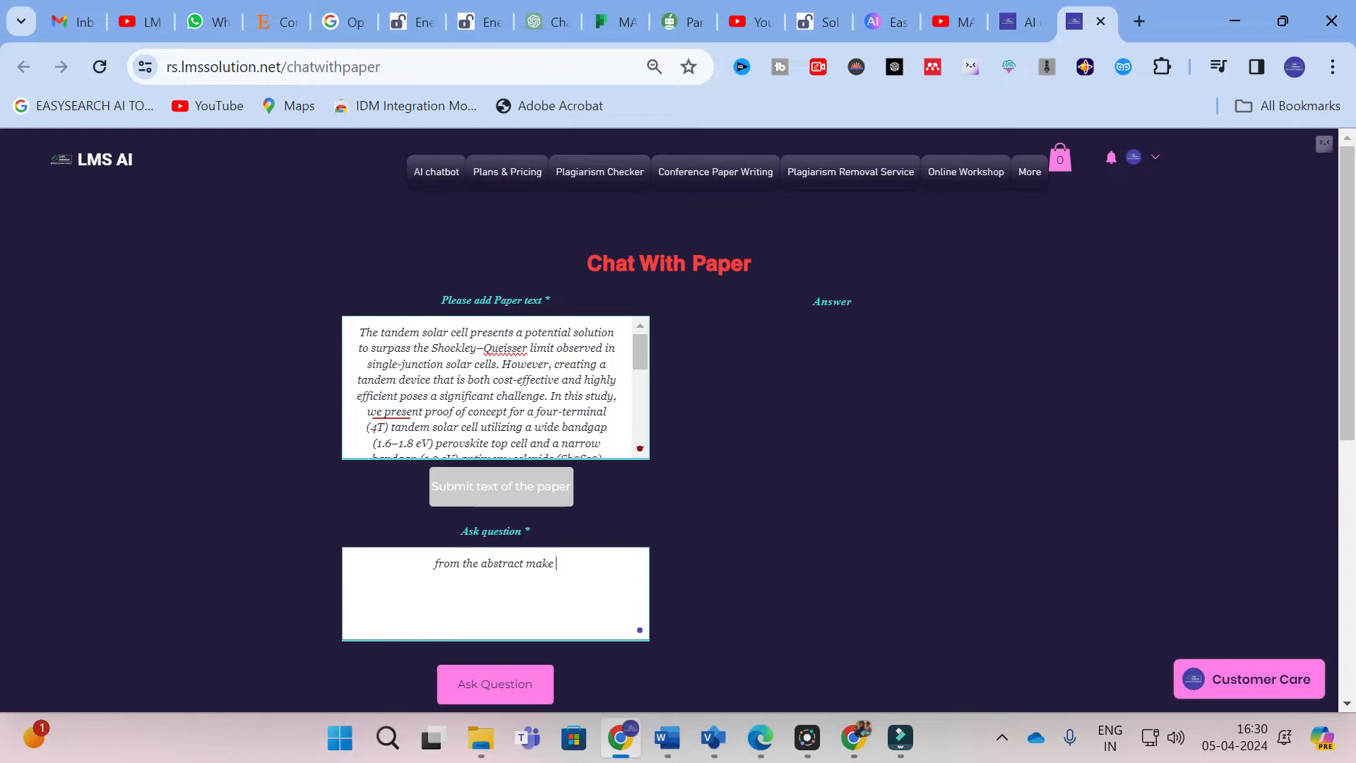
pyautogui.write('4 impor')
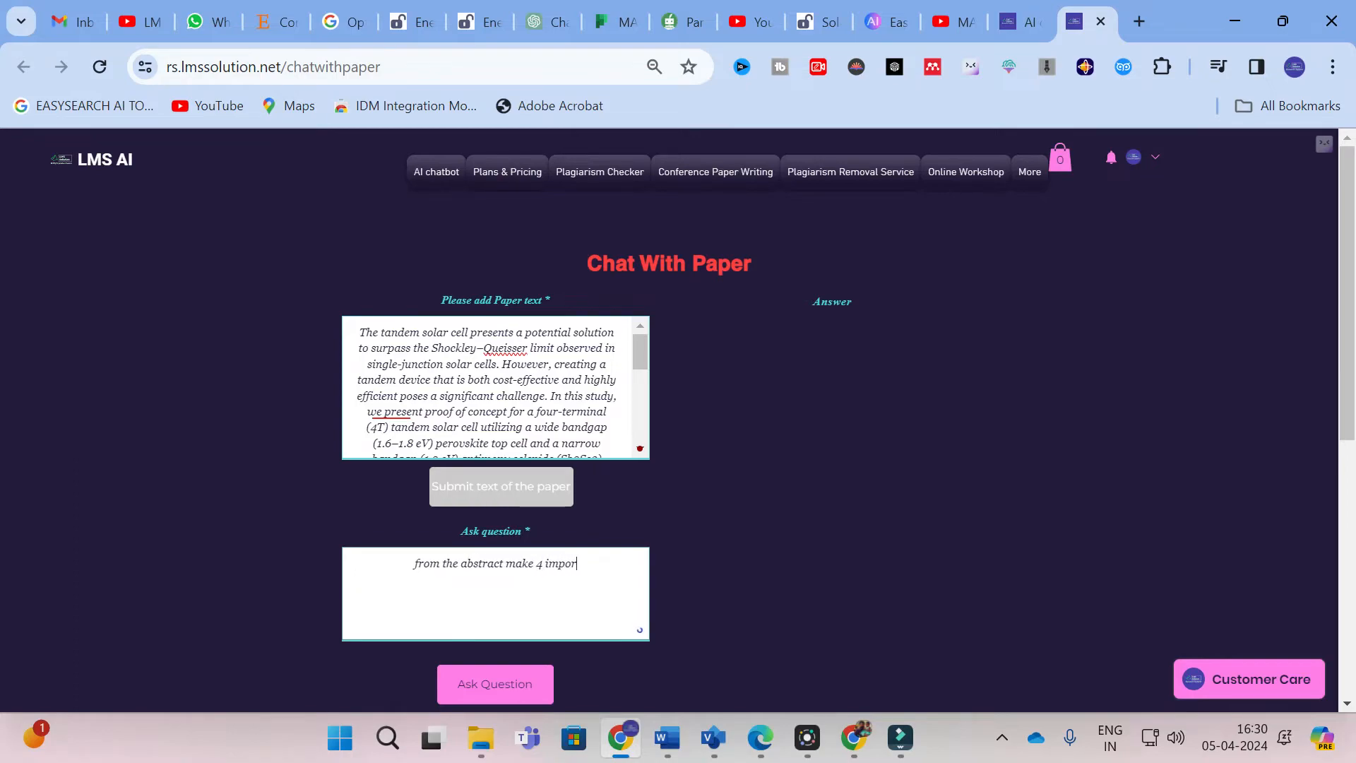
pyautogui.write('tant k')
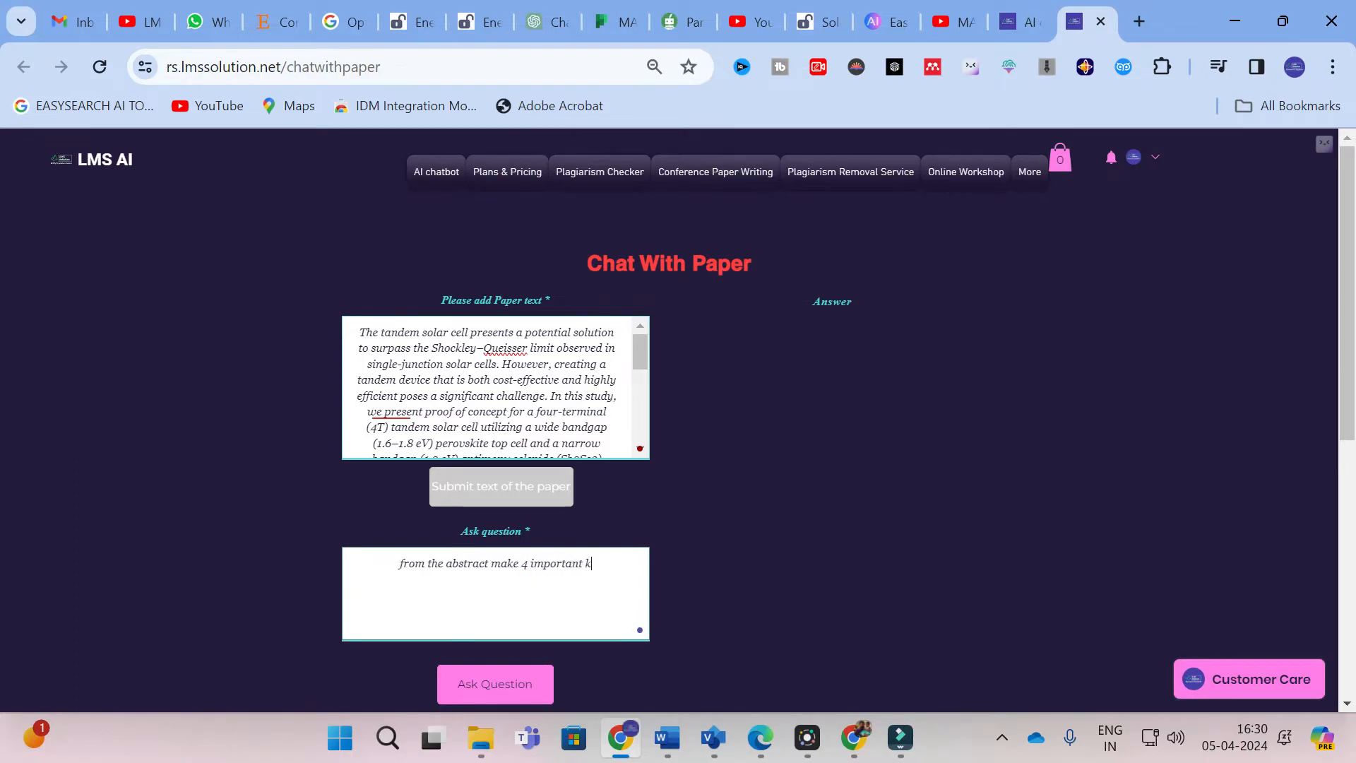
pyautogui.write('ey point ')
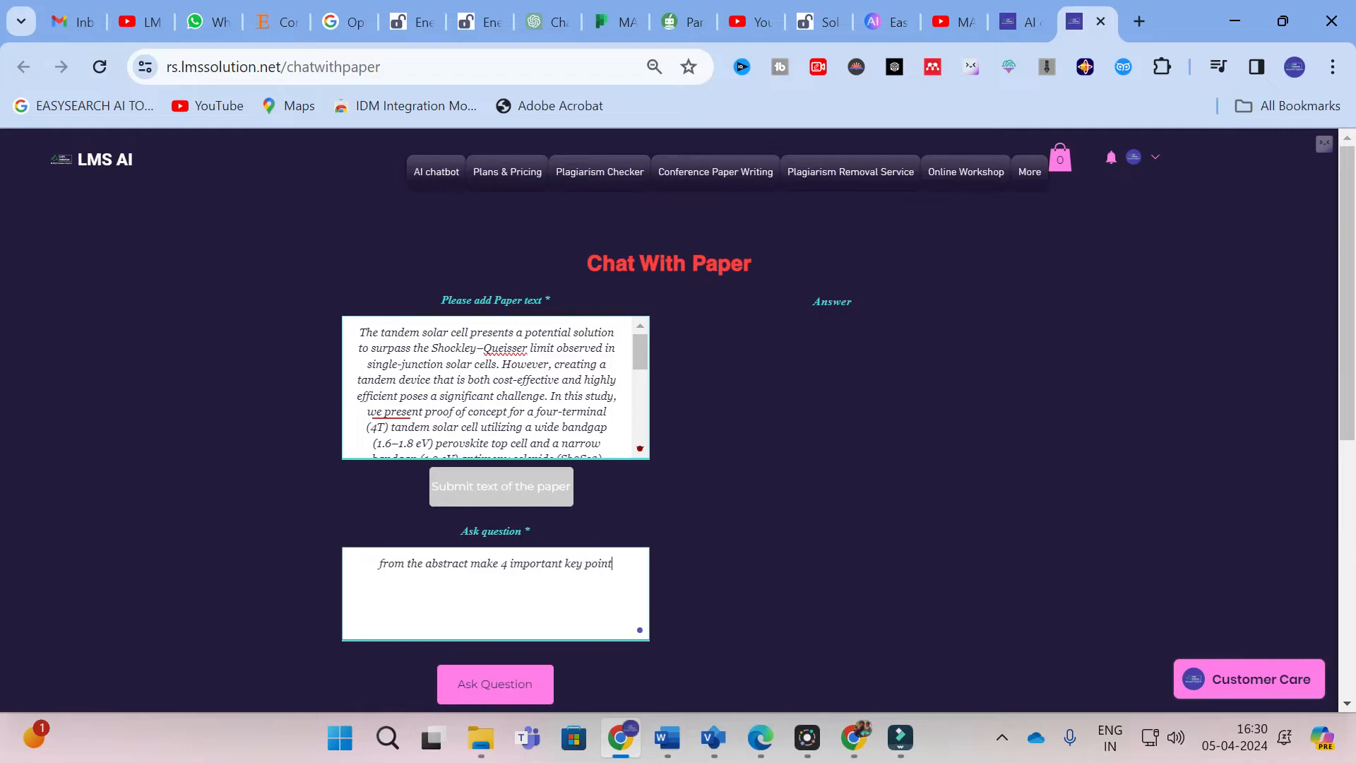
pyautogui.write('ab')
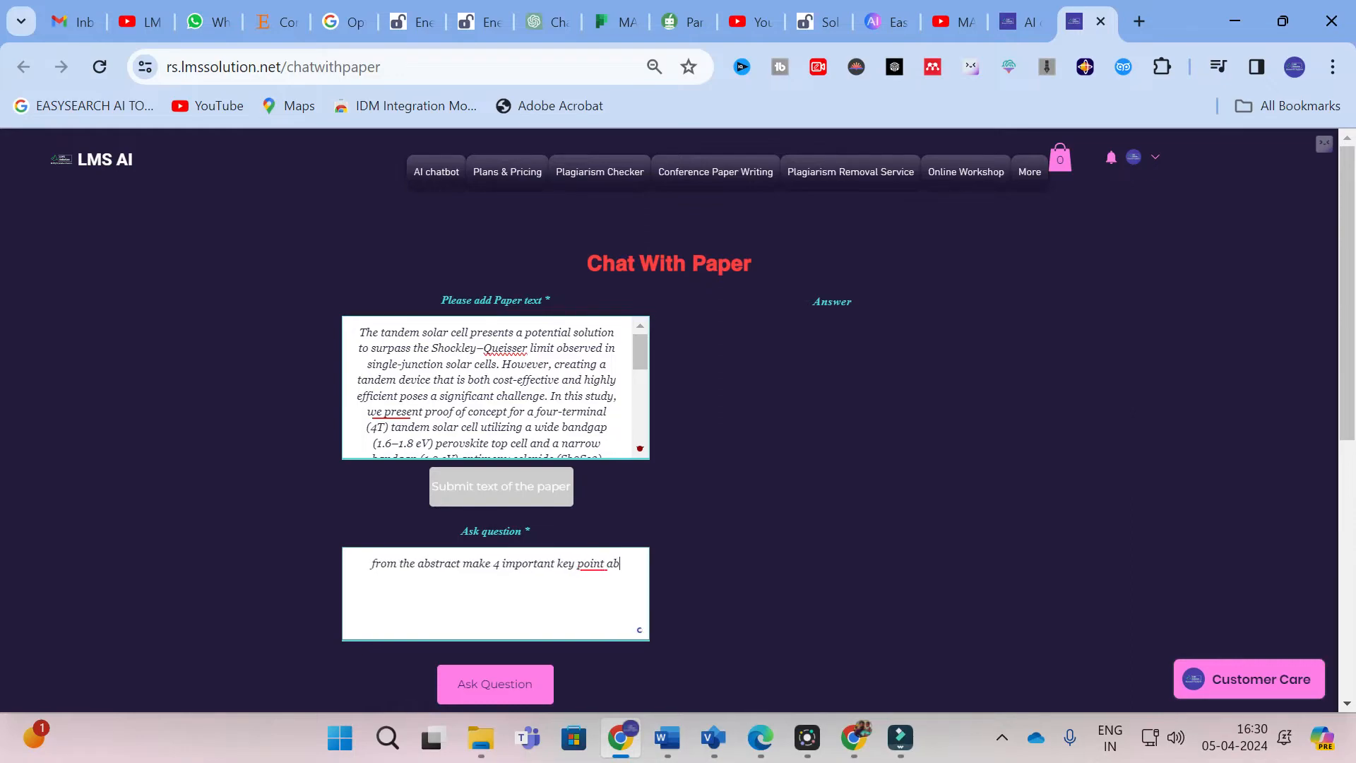
pyautogui.write('out the')
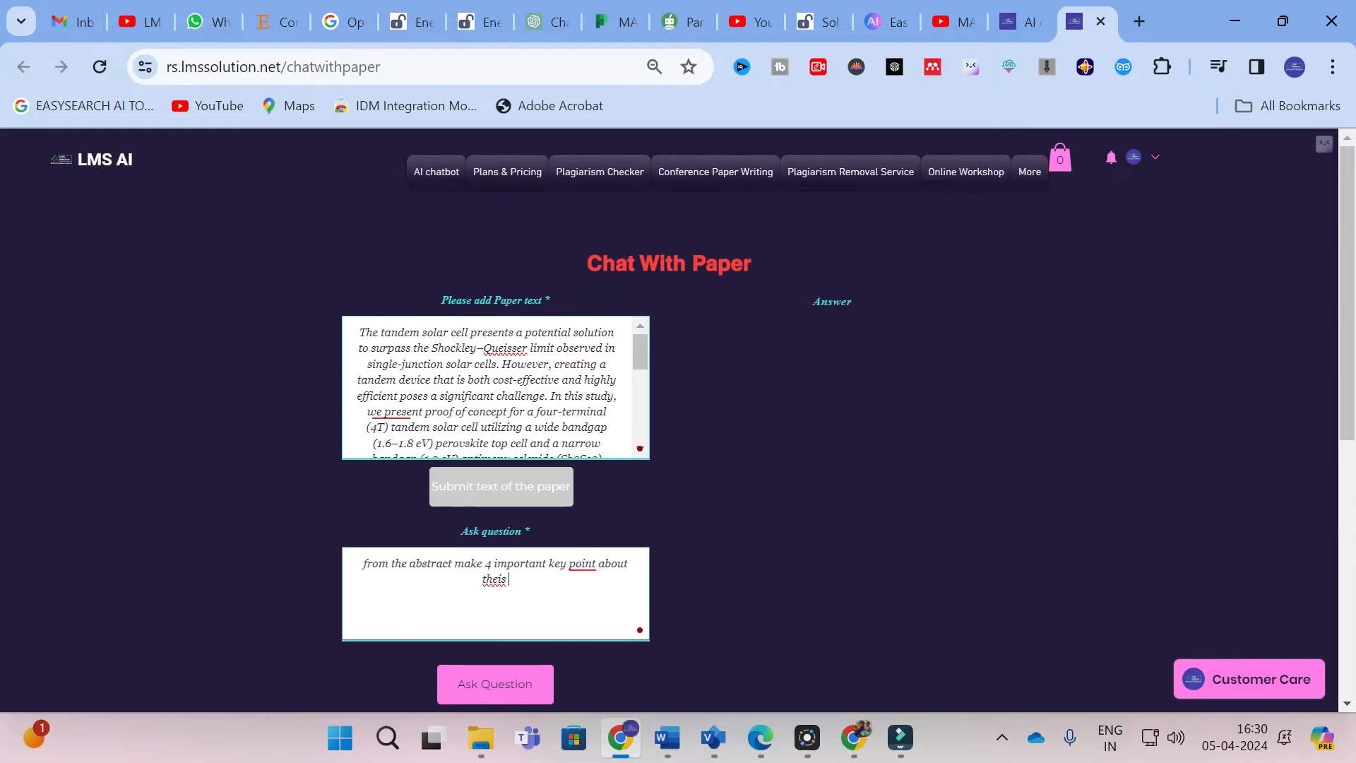
pyautogui.press('BackSpace')
pyautogui.write('is paper')
pyautogui.click(477, 682)
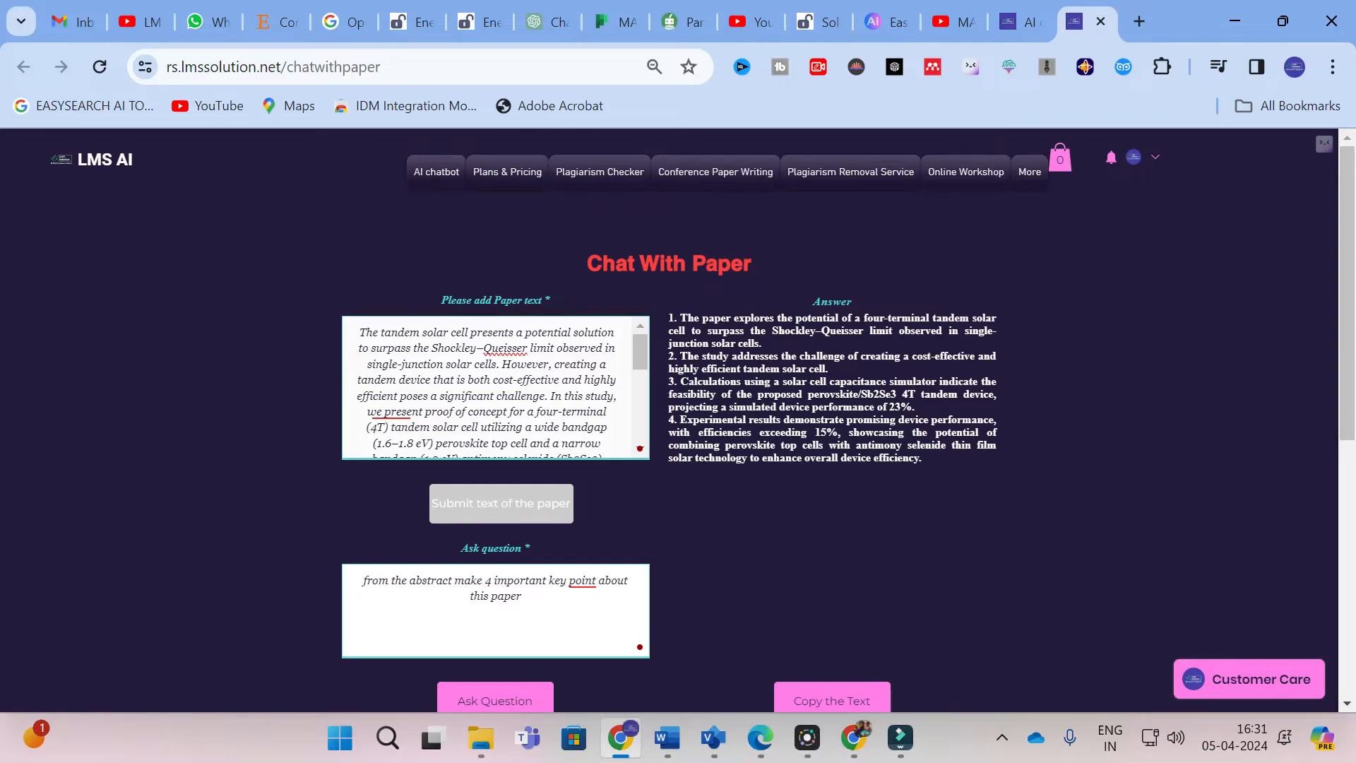
# Reload the Chat With Paper page and copy the whole Introduction section of the MDPI tandem solar cell article
pyautogui.press('F5')
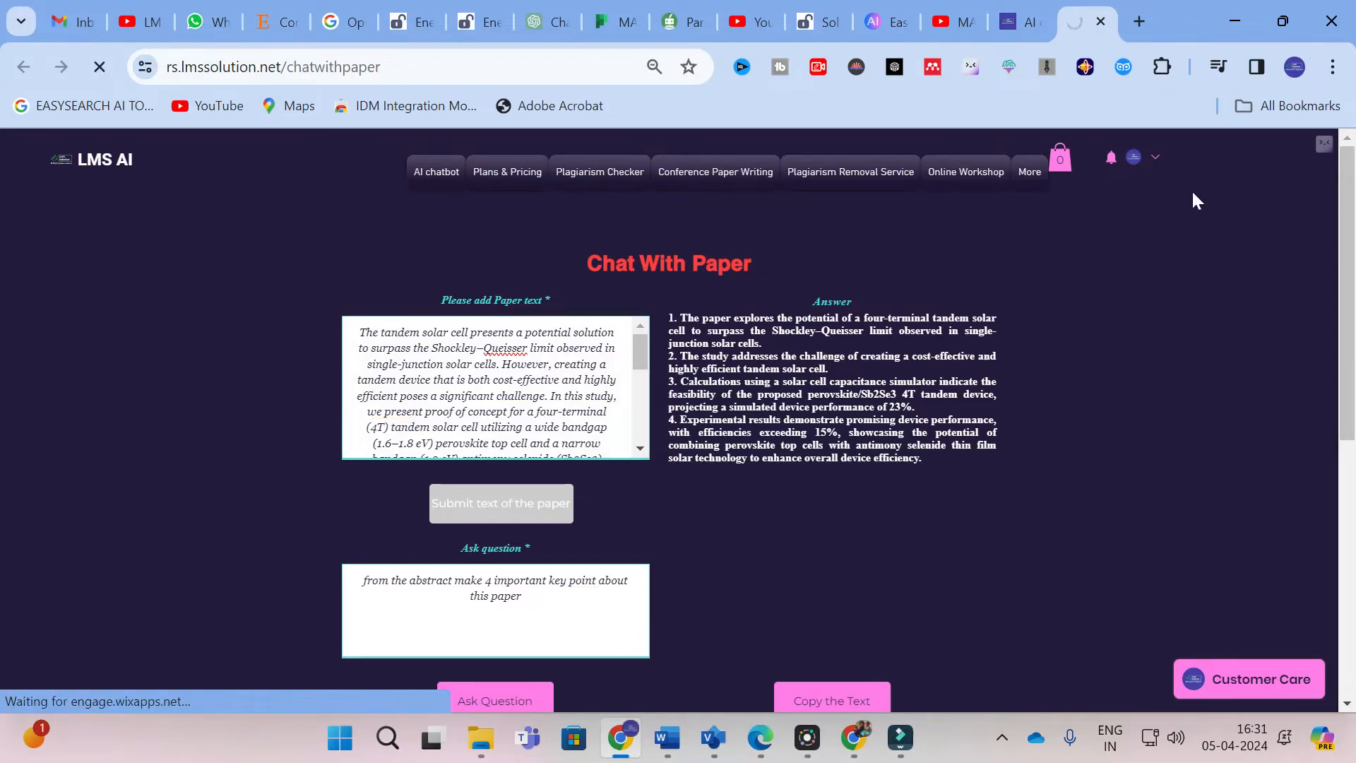
pyautogui.click(819, 21)
pyautogui.scroll(-10, 1273, 439)
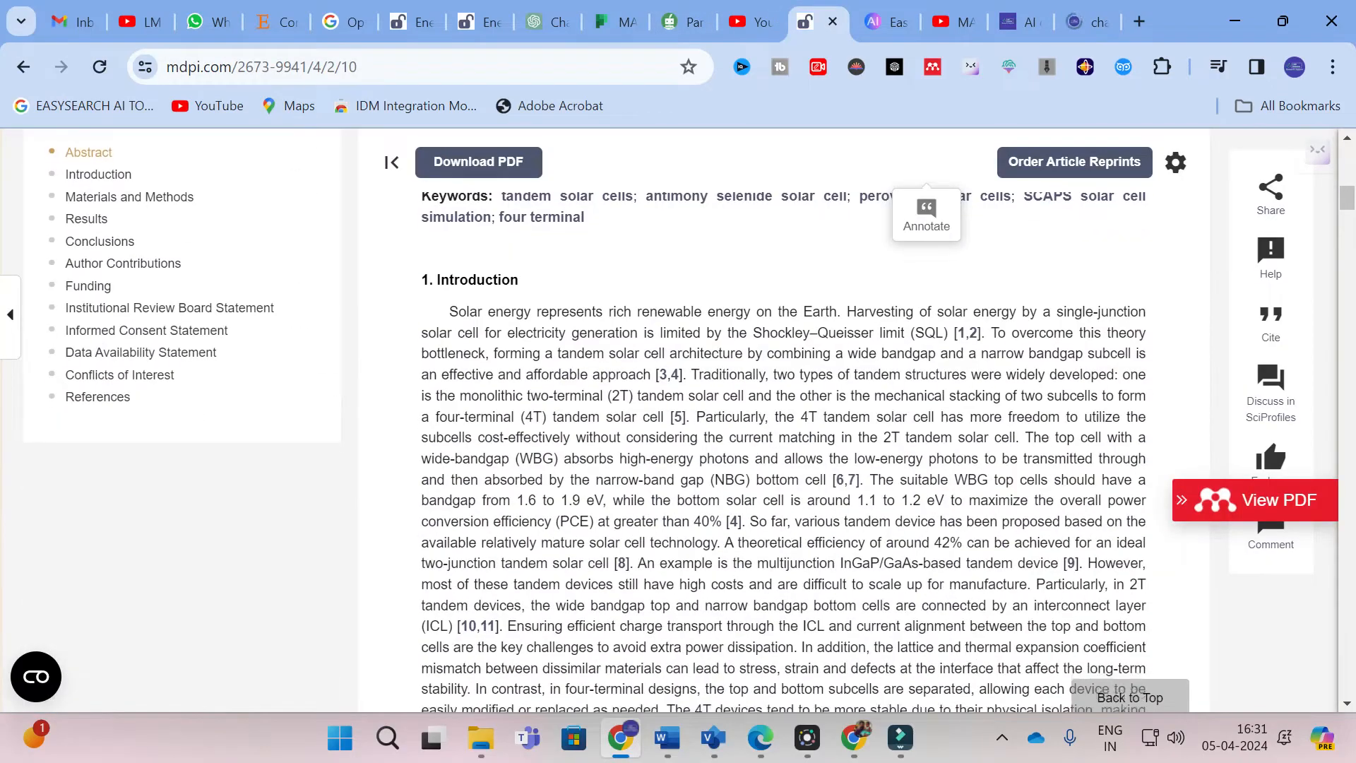
pyautogui.scroll(-4, 1273, 438)
pyautogui.scroll(-4, 1273, 439)
pyautogui.scroll(5, 1272, 439)
pyautogui.scroll(-8, 1272, 438)
pyautogui.scroll(8, 1272, 438)
pyautogui.scroll(15, 1272, 438)
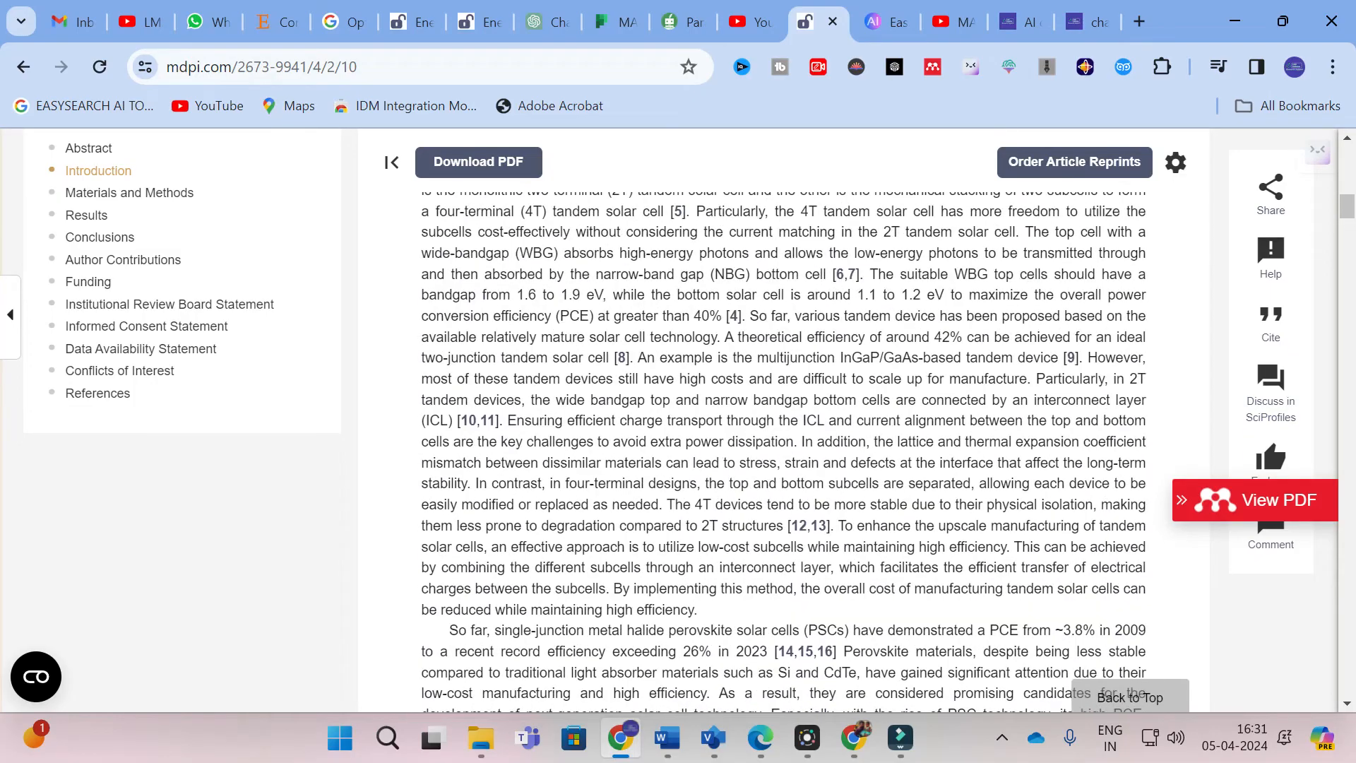
pyautogui.moveTo(449, 319)
pyautogui.mouseDown()
pyautogui.moveTo(494, 699)
pyautogui.moveTo(611, 614)
pyautogui.moveTo(636, 702)
pyautogui.moveTo(706, 699)
pyautogui.moveTo(770, 428)
pyautogui.moveTo(738, 474)
pyautogui.mouseUp()
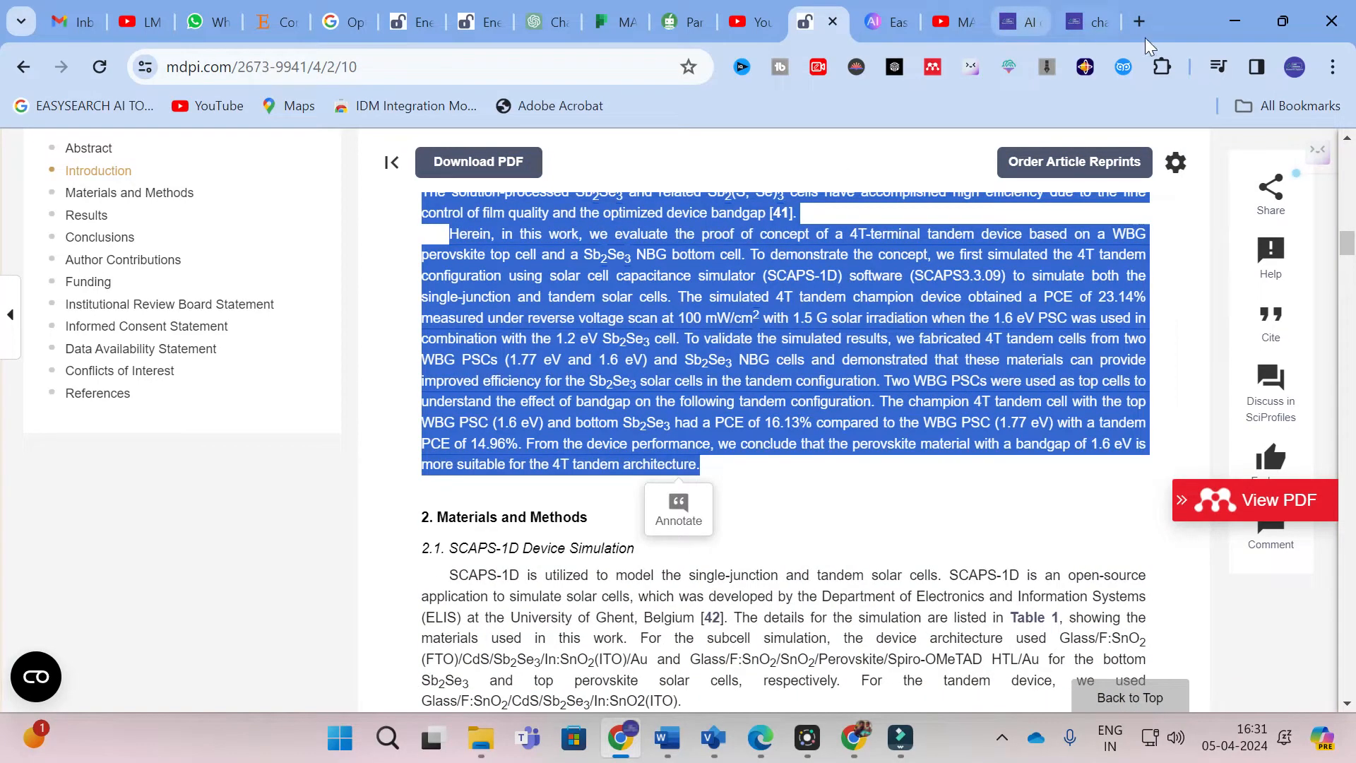
# Paste the copied Introduction section as the paper text in Chat With Paper and submit it
pyautogui.click(1082, 10)
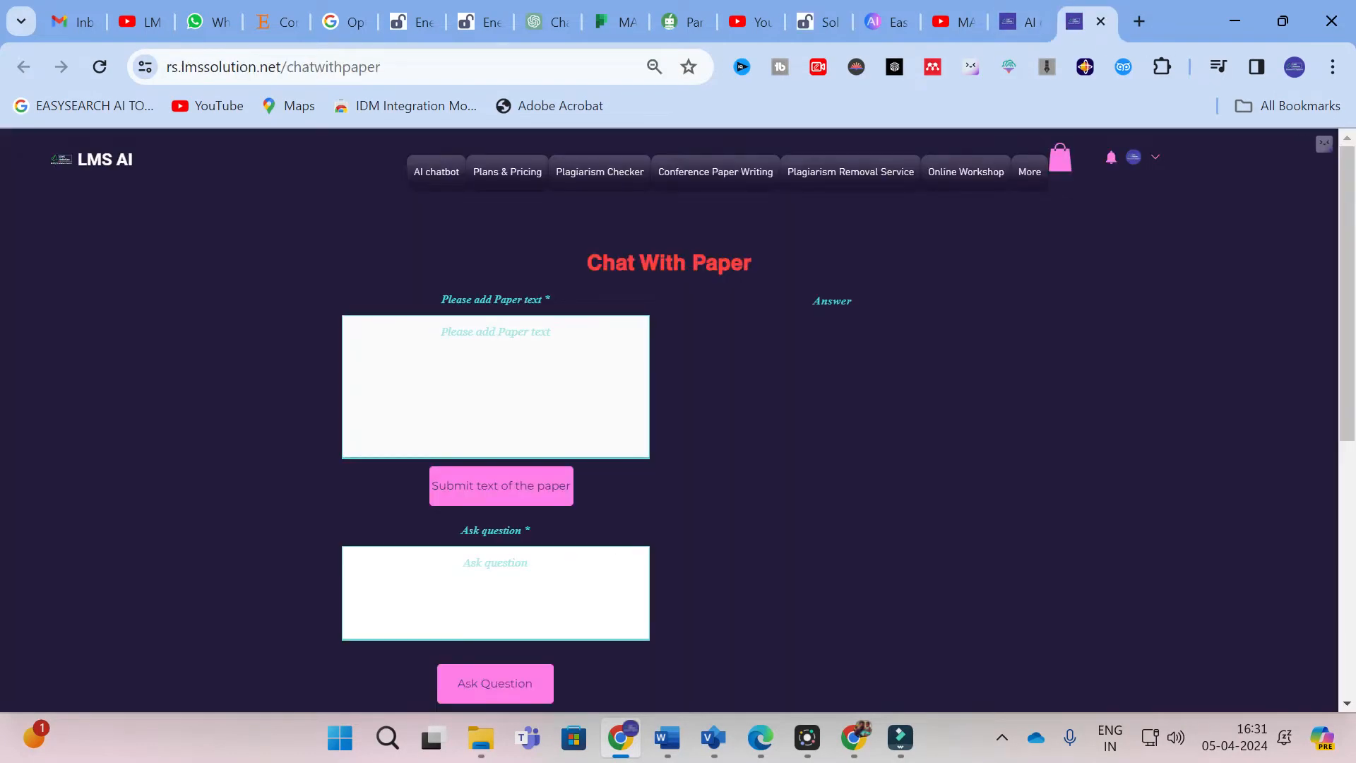
pyautogui.click(502, 346)
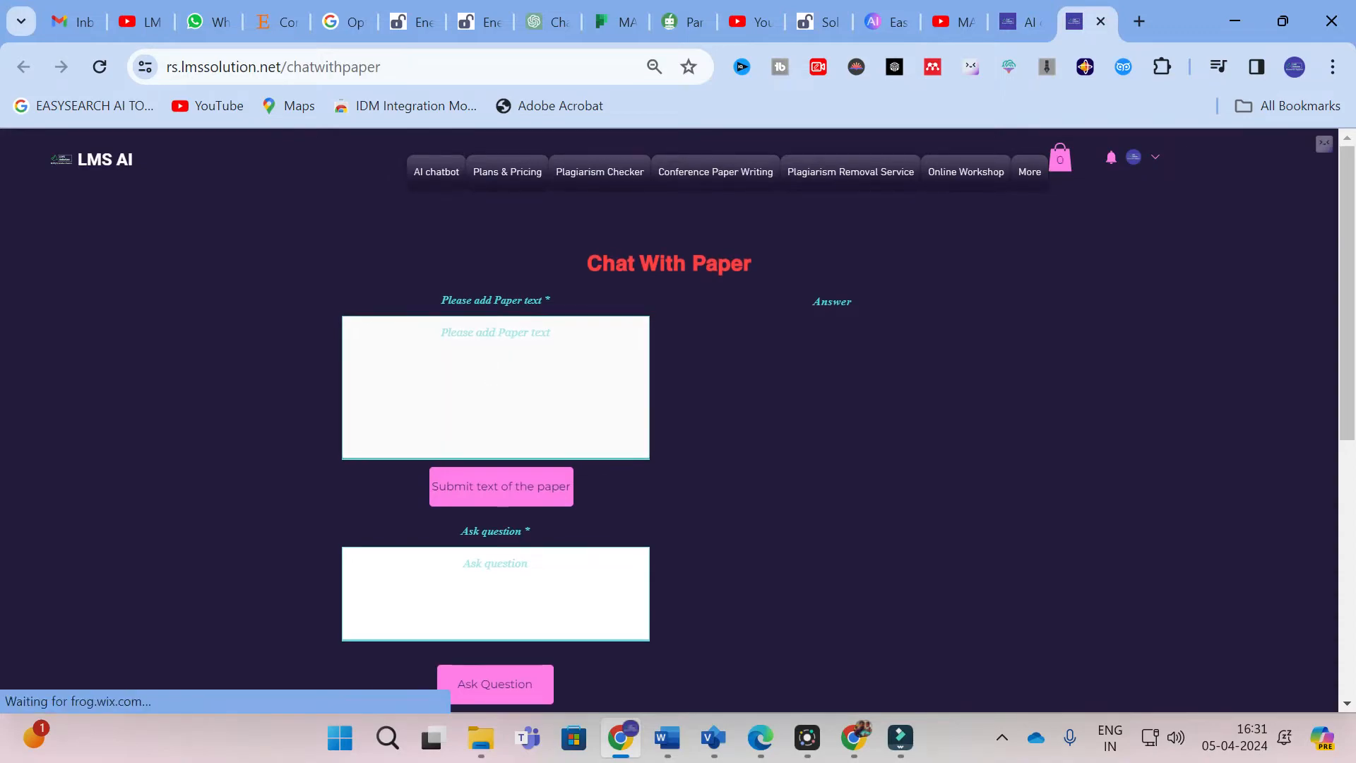
pyautogui.click(493, 351)
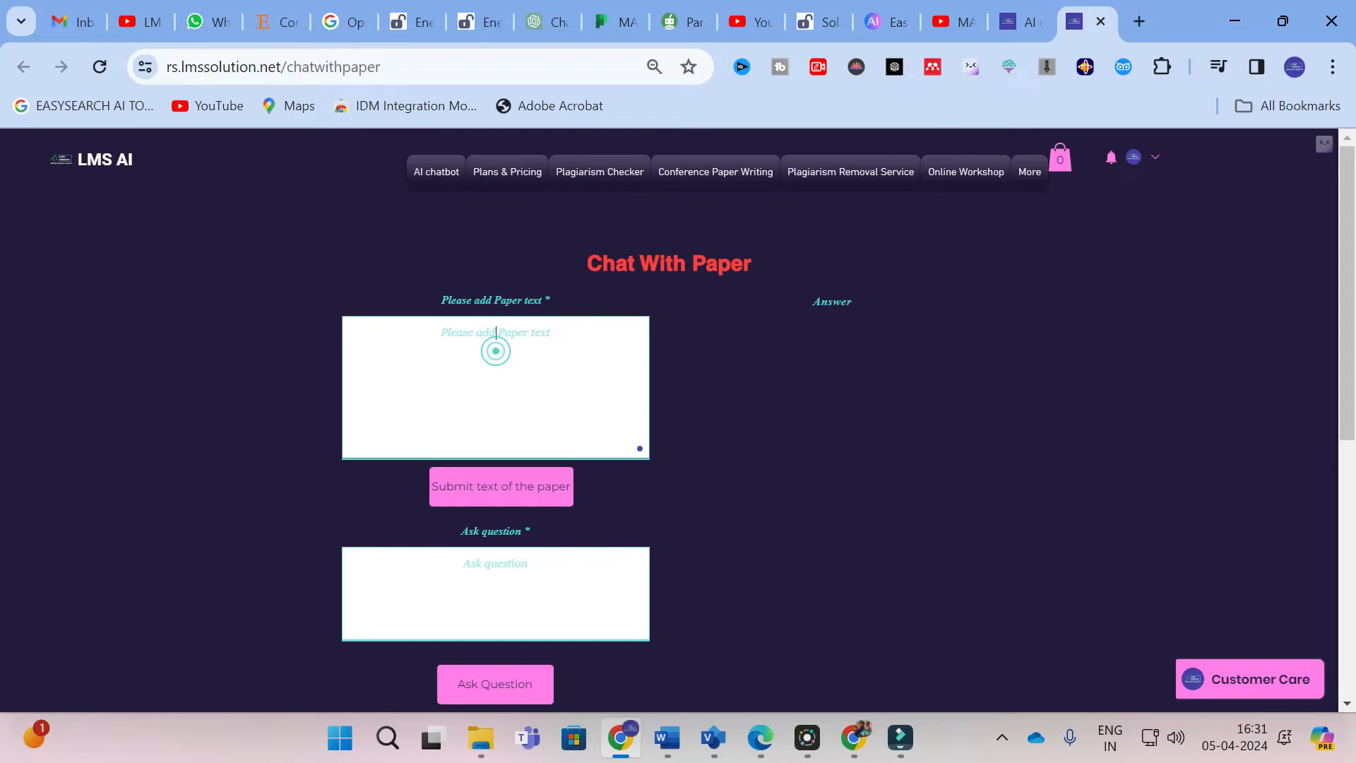
pyautogui.hotkey('ctrl', 'v')
pyautogui.click(523, 508)
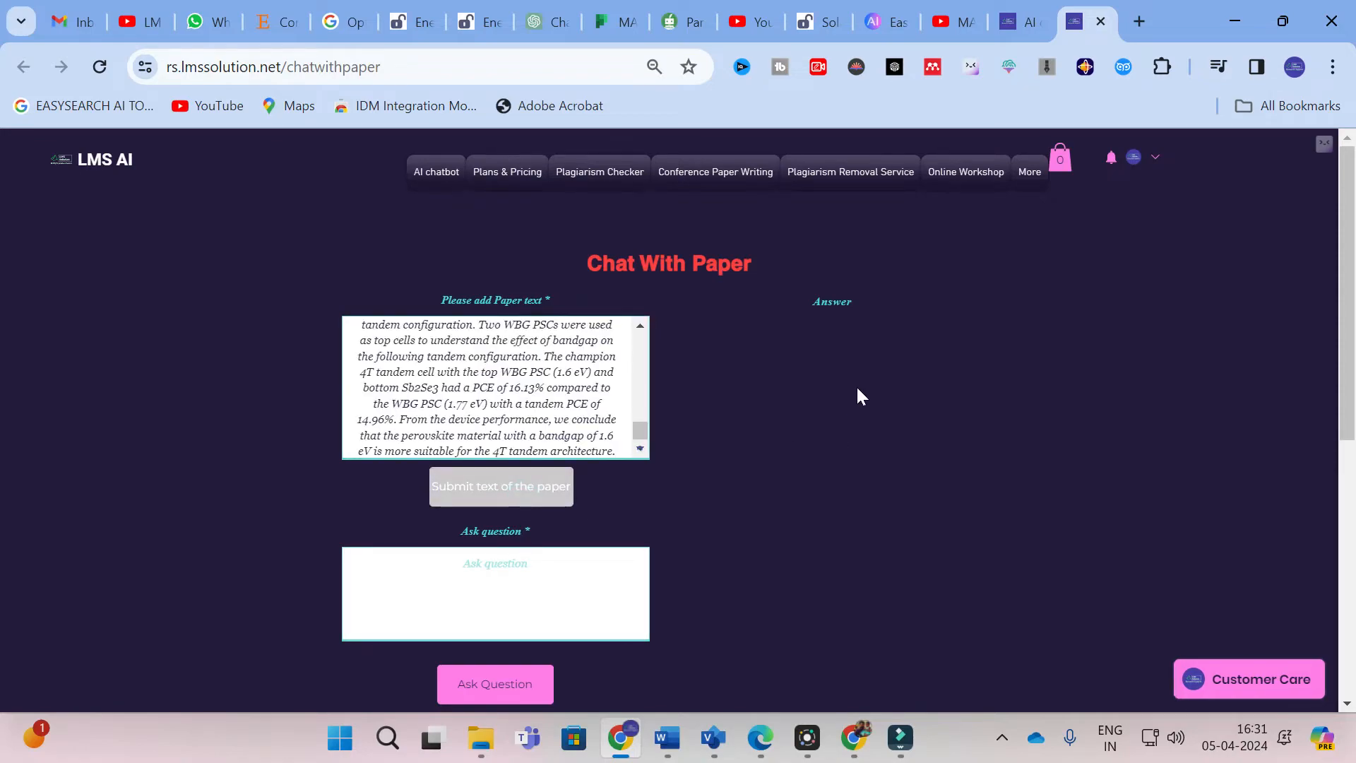
# Ask the question "from the above literature review content generate a problem statement and research objectives" and highlight the objectives in the answer
pyautogui.click(497, 563)
pyautogui.write('from the above liter')
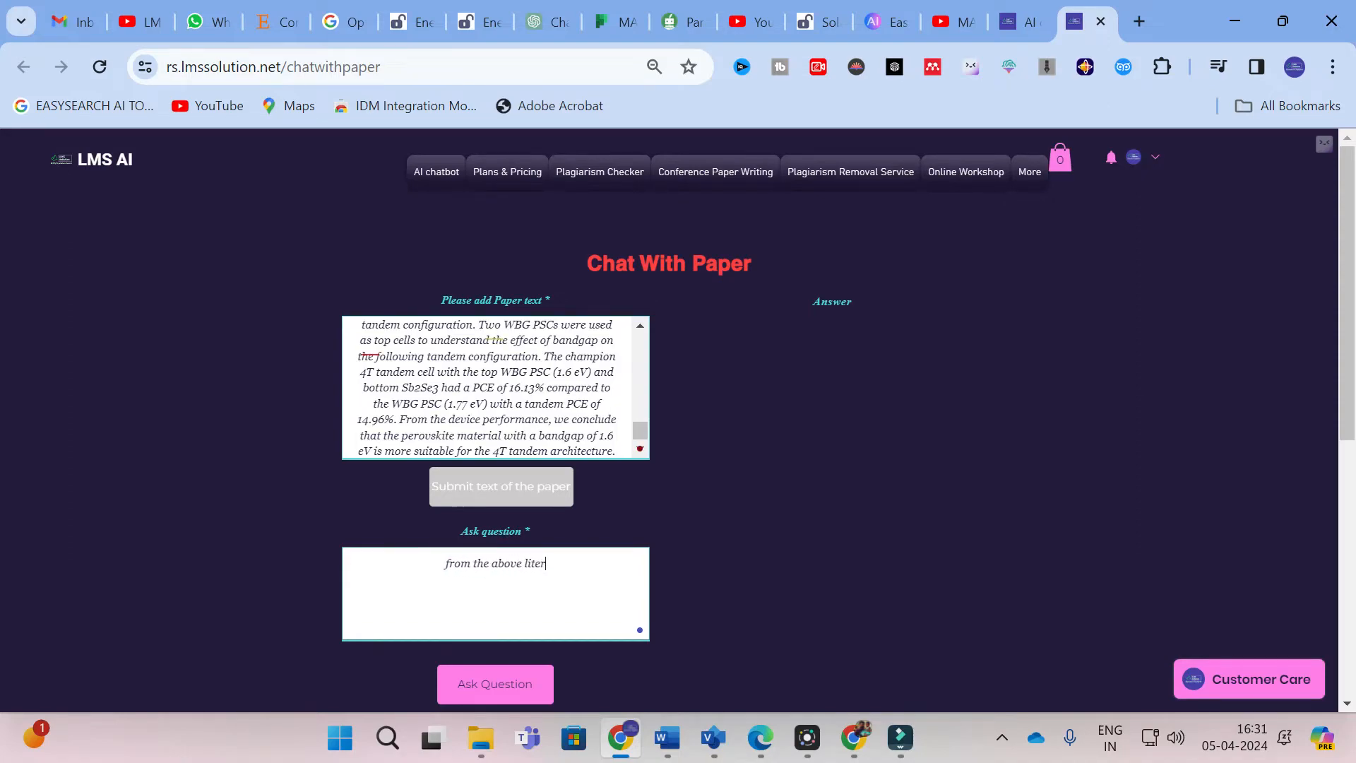
pyautogui.write('atire re')
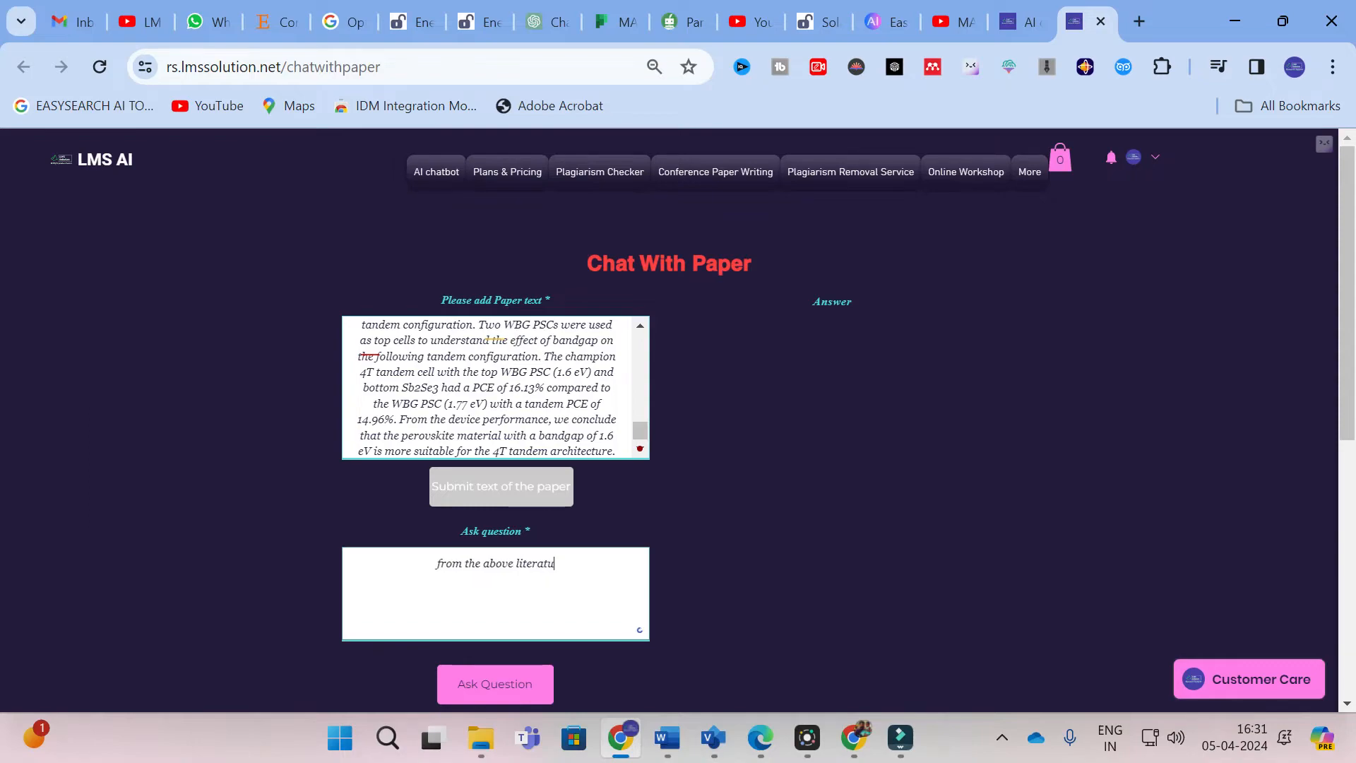
pyautogui.write('vie')
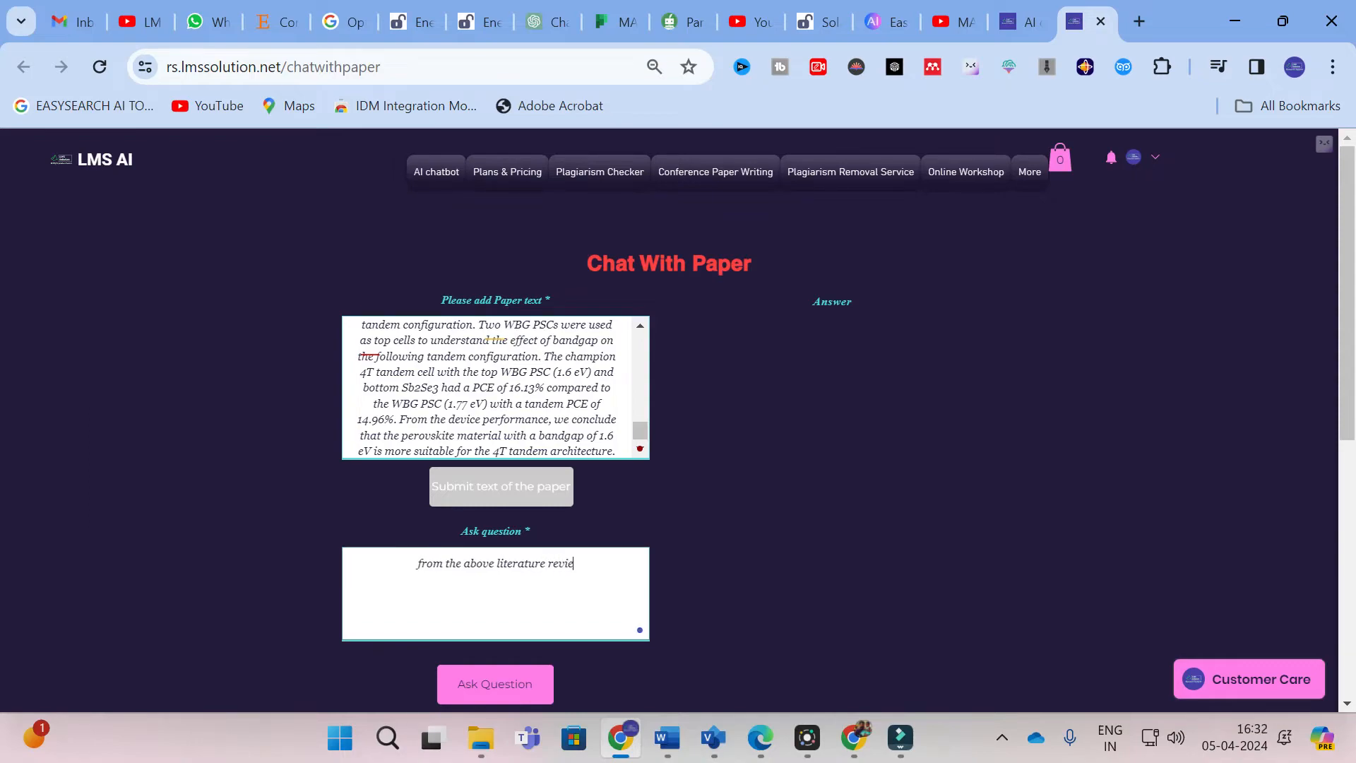
pyautogui.write('w content ')
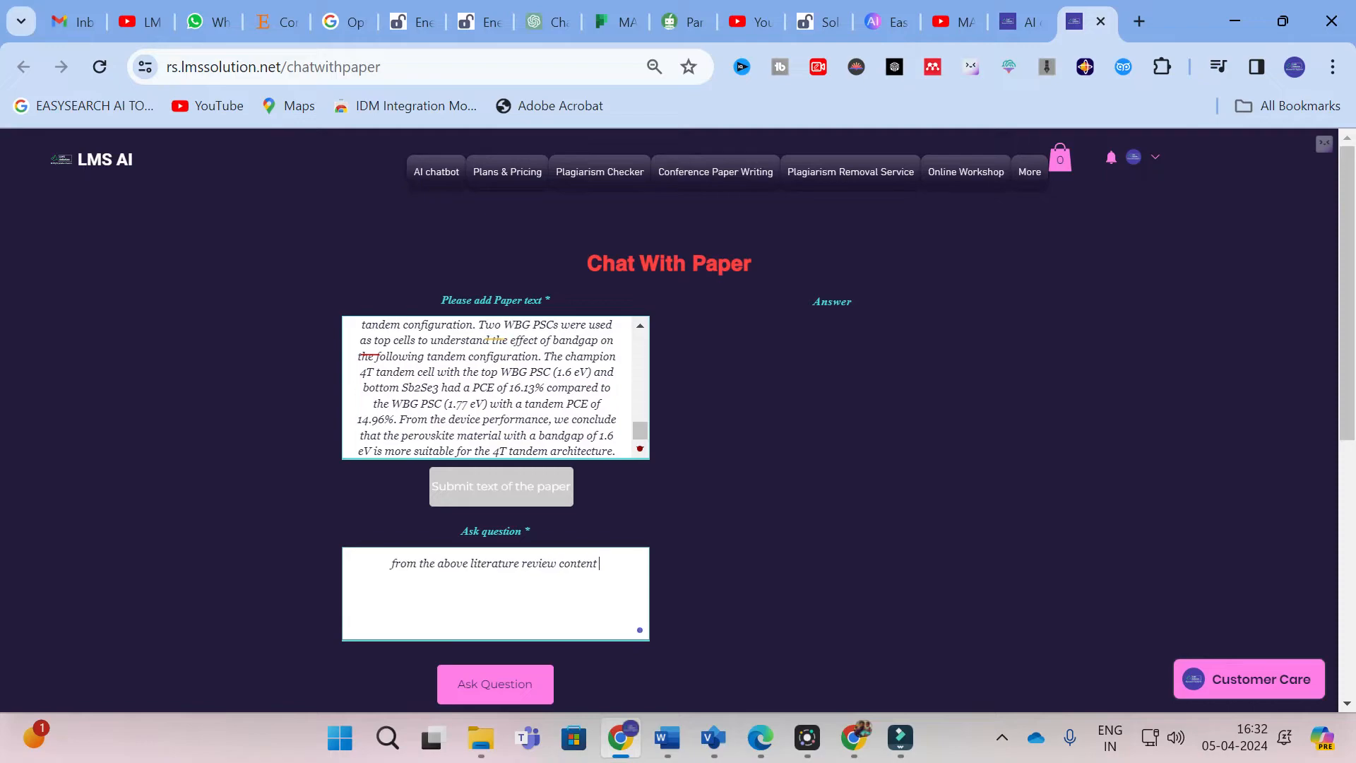
pyautogui.write('generate a')
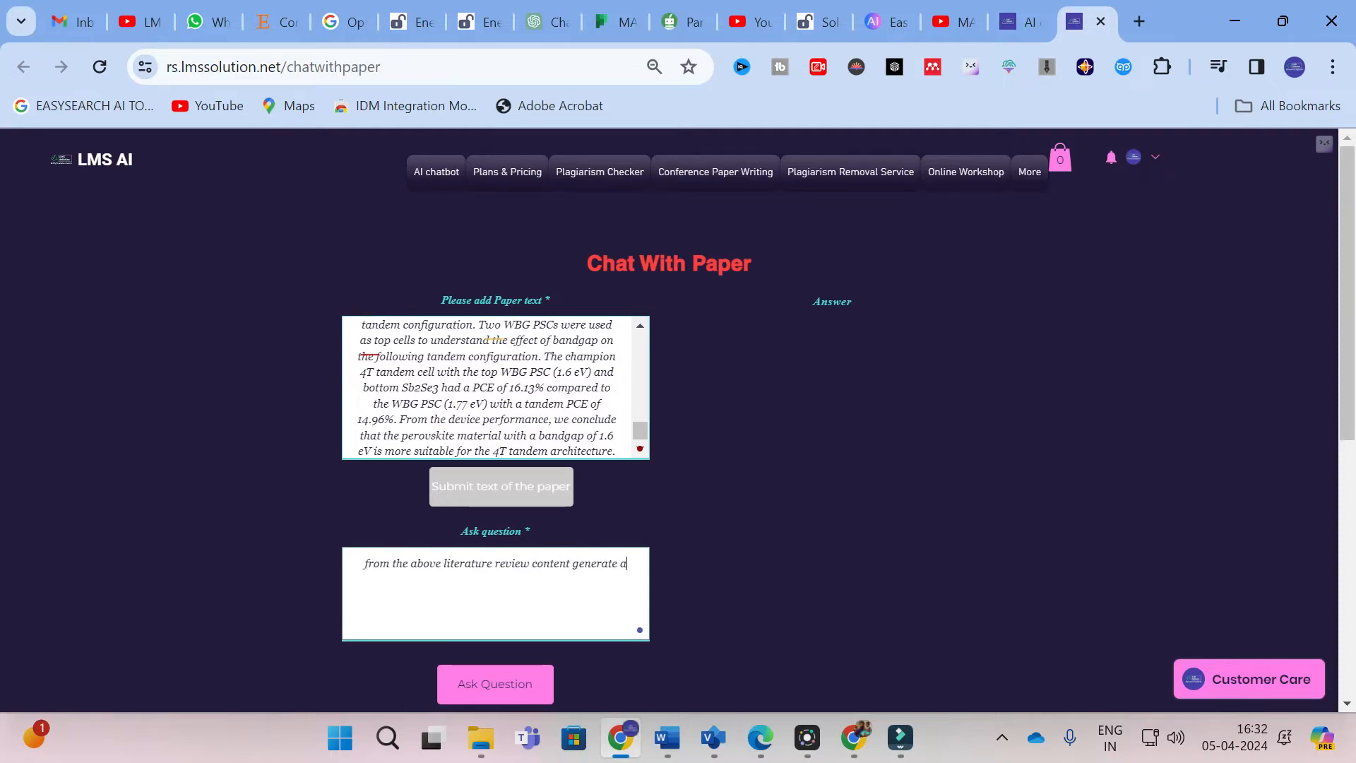
pyautogui.write(' problem statemen')
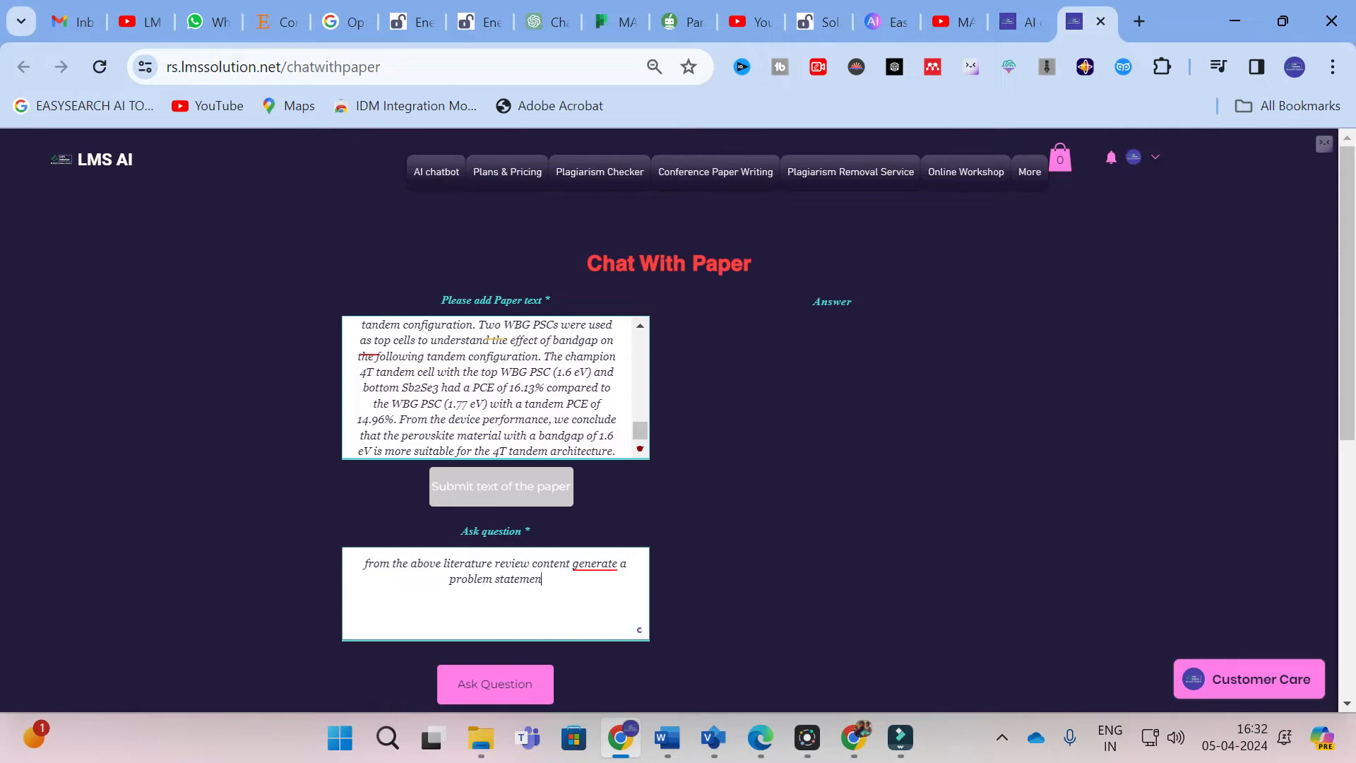
pyautogui.write('t and resea')
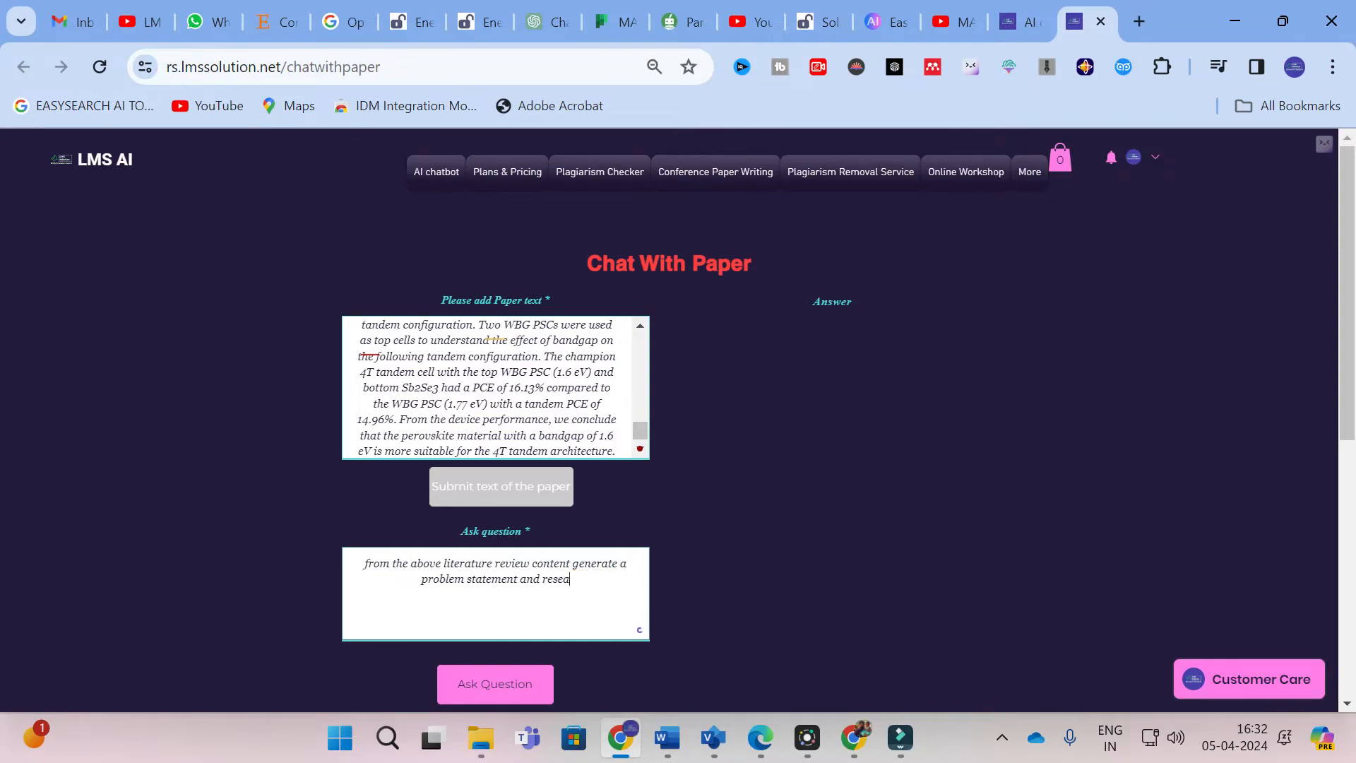
pyautogui.write('rch ob')
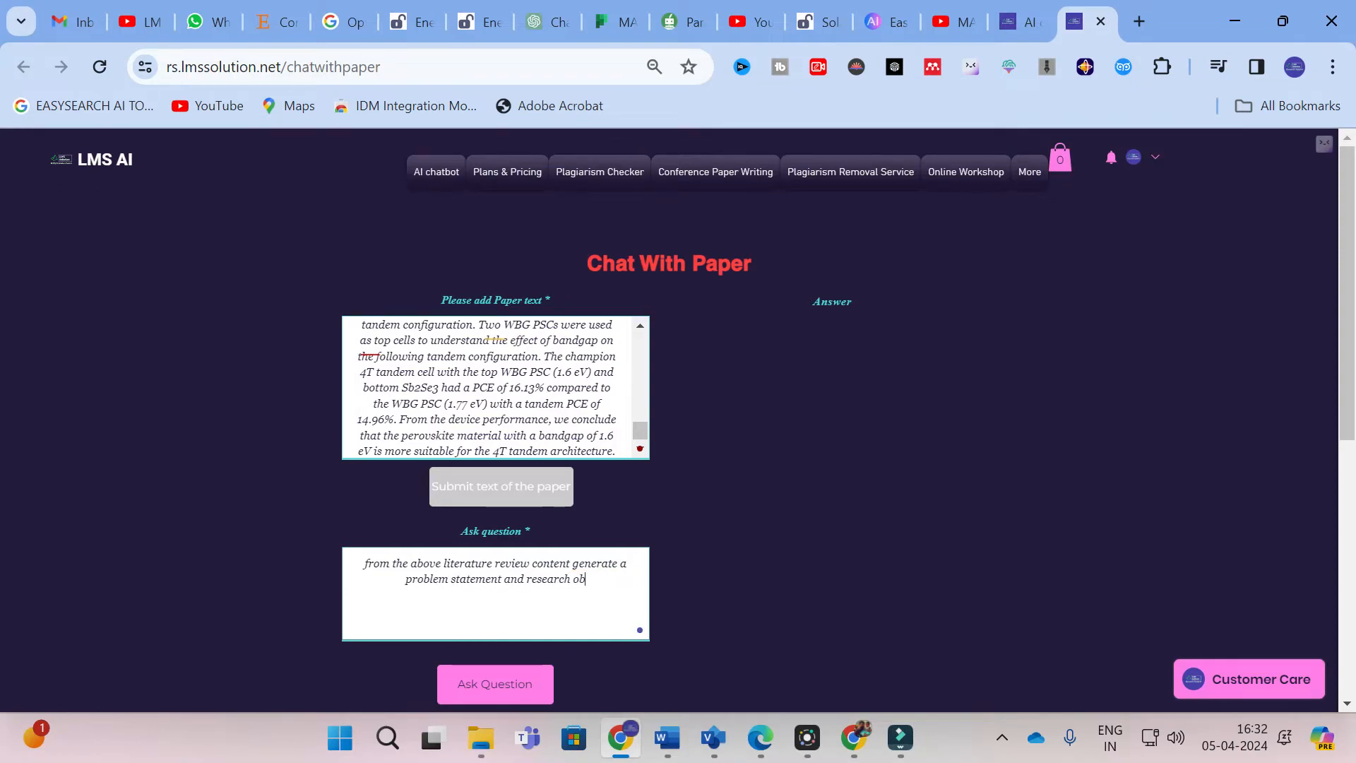
pyautogui.write('jectives')
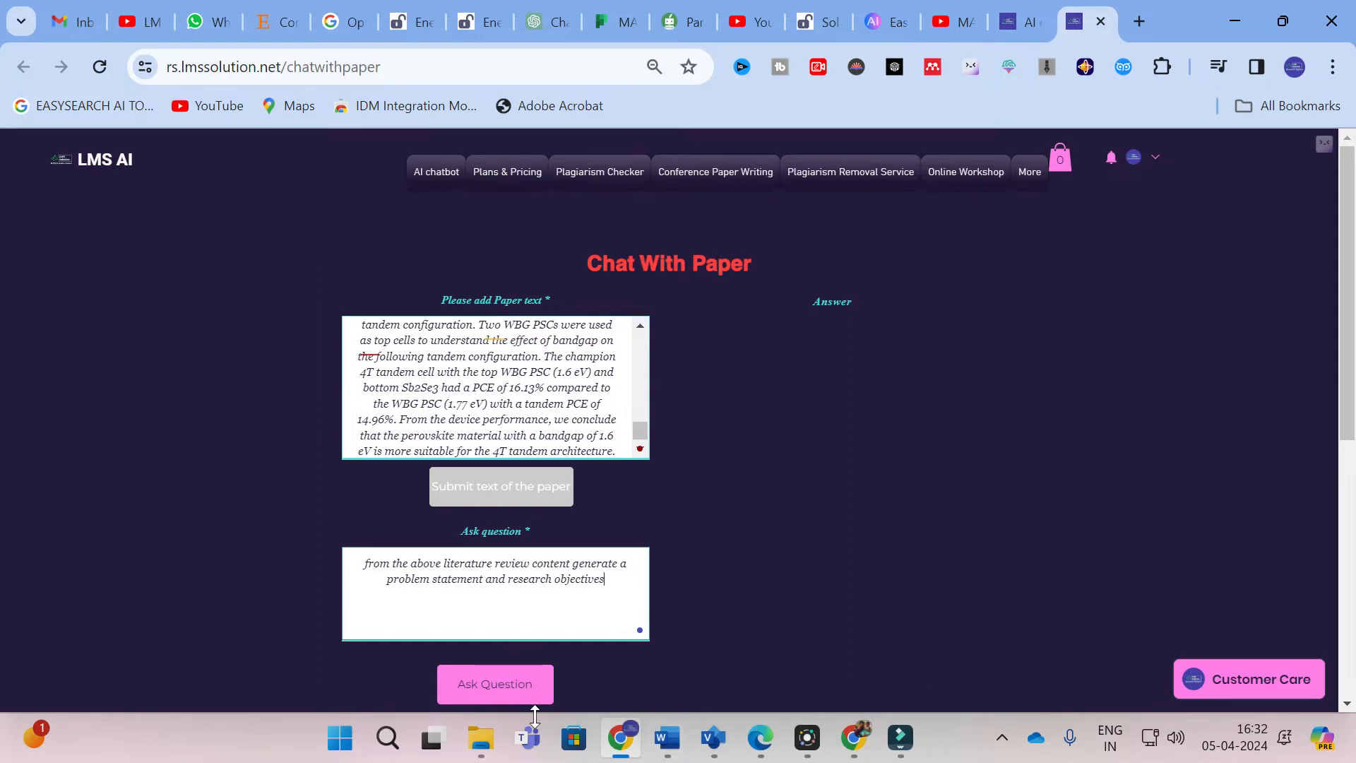
pyautogui.click(488, 686)
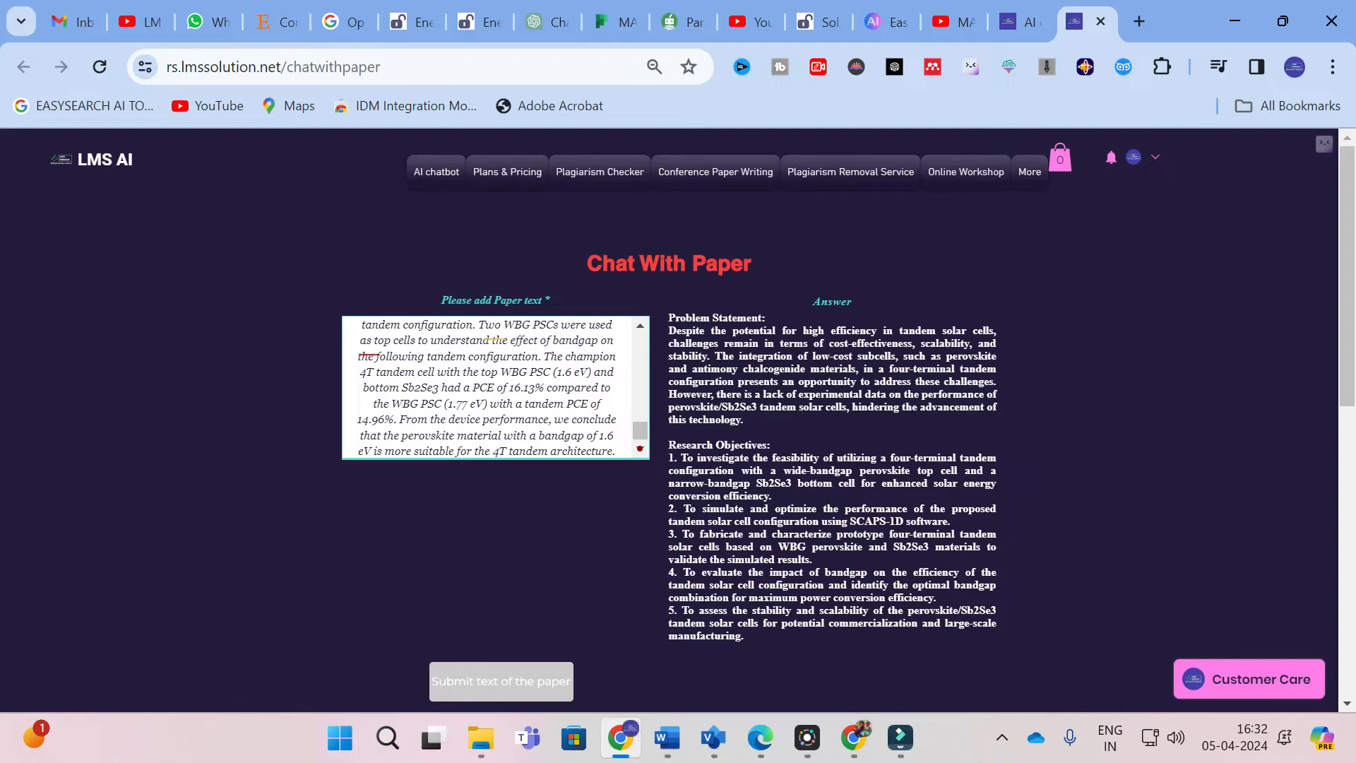
pyautogui.moveTo(669, 458); pyautogui.dragTo(742, 635)
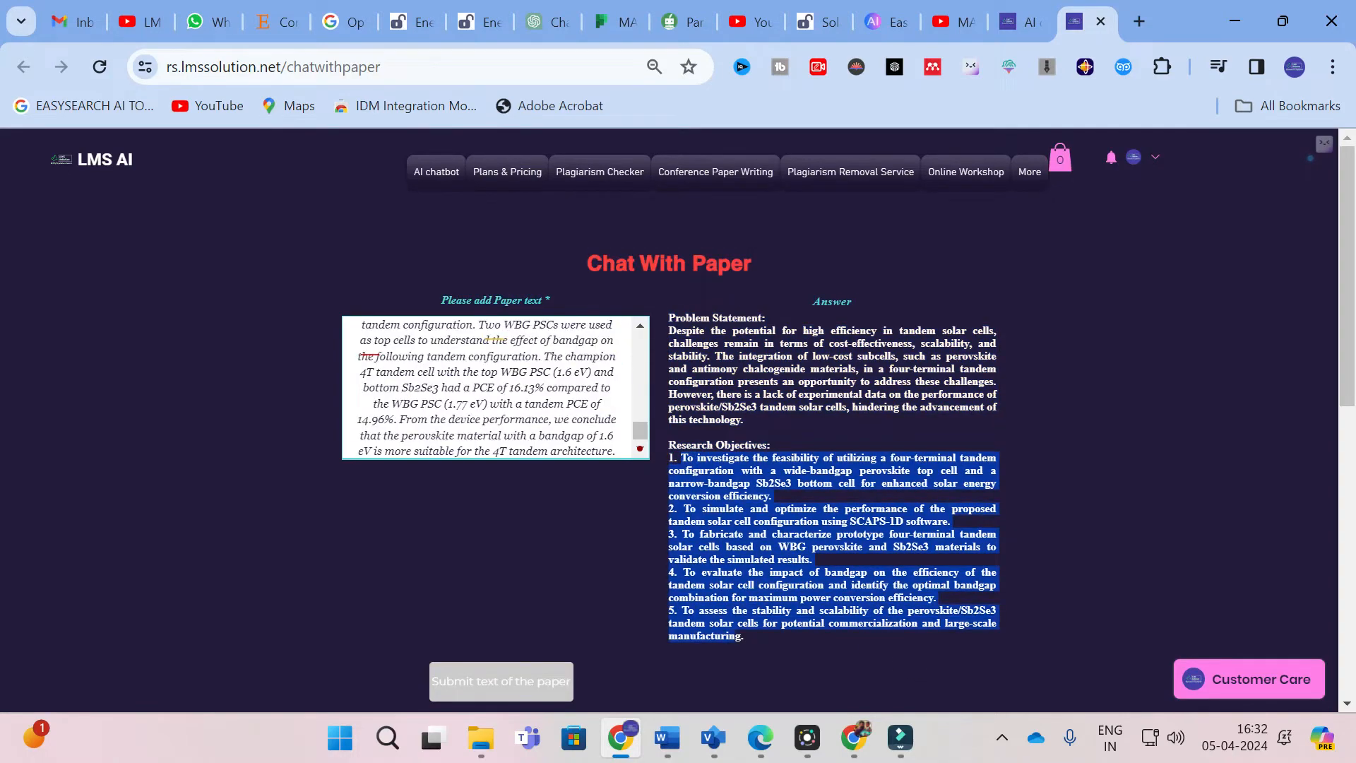
pyautogui.click(766, 503)
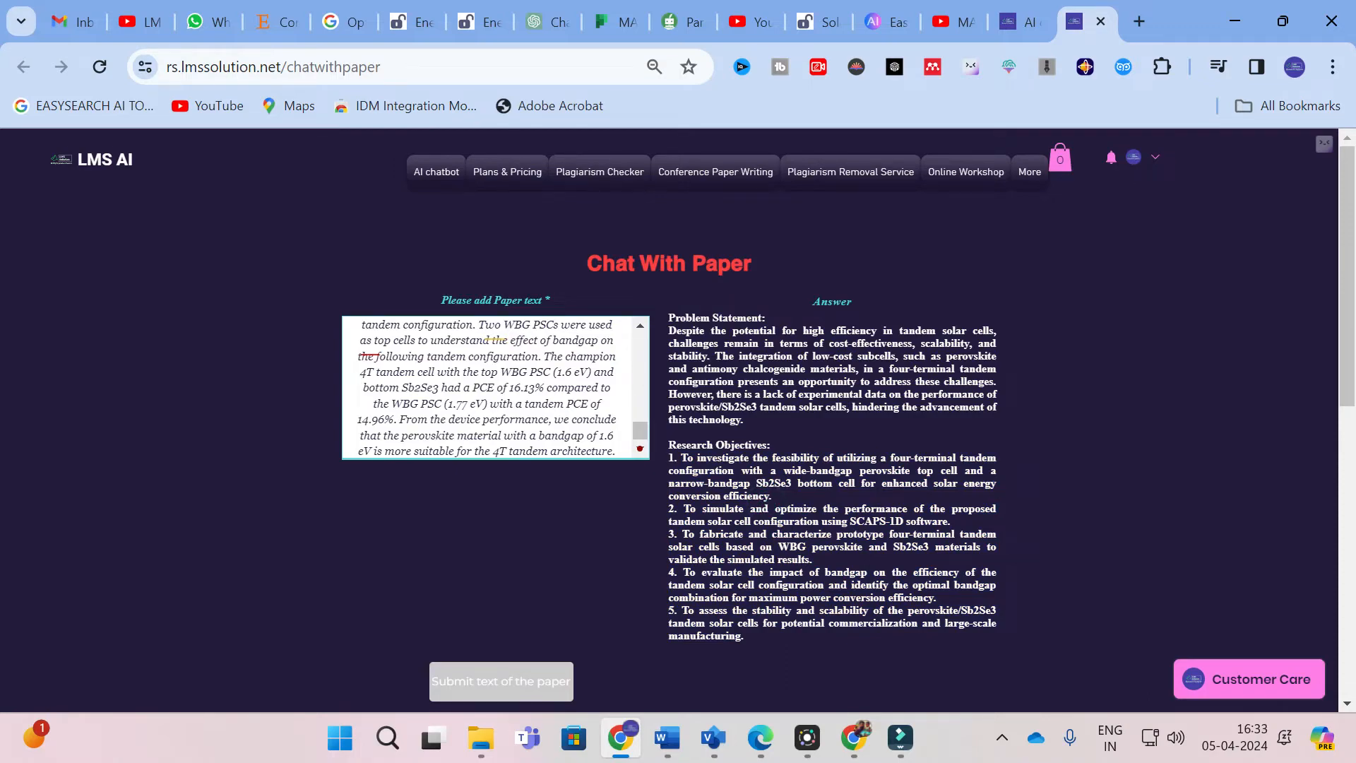
# Copy the Results section of the MDPI article, from 3.1 SCAPS Simulation up to the Conclusions heading
pyautogui.click(819, 22)
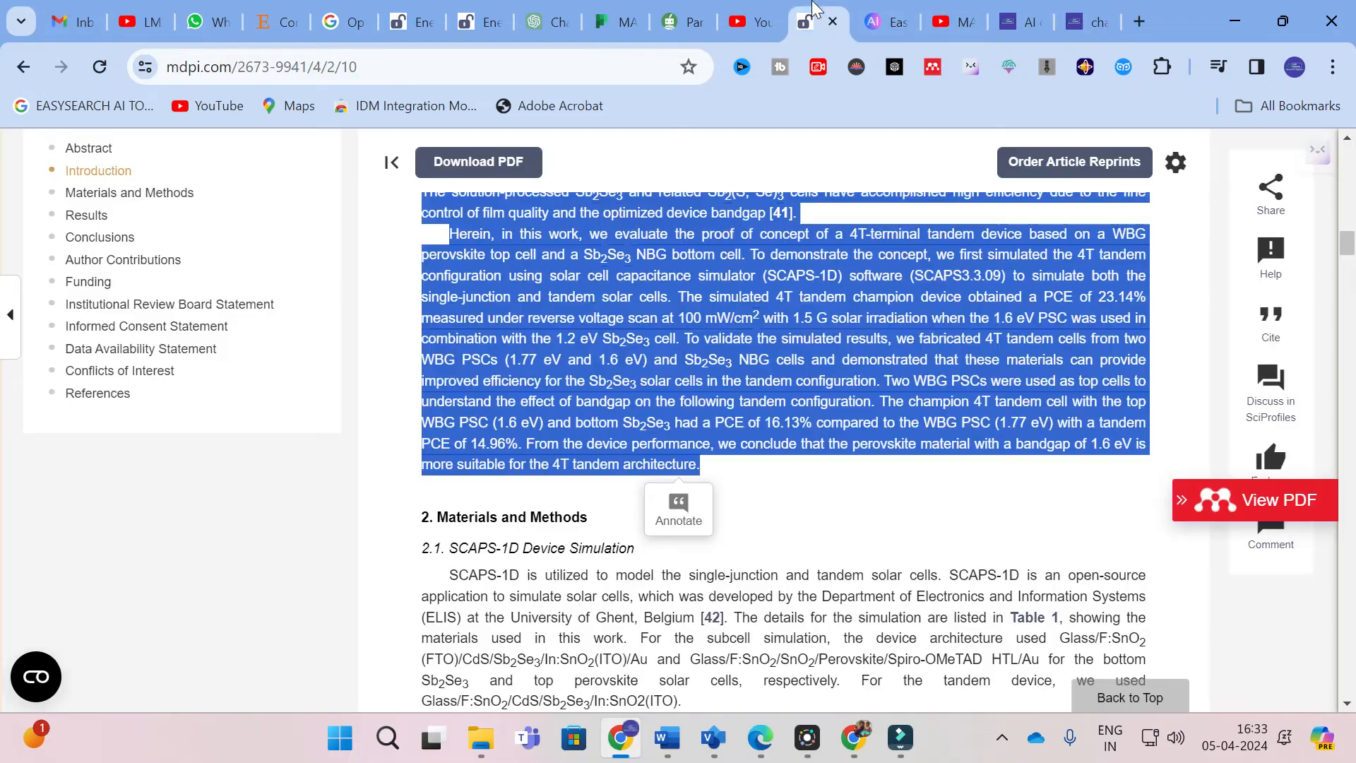
pyautogui.scroll(-8, 538, 456)
pyautogui.scroll(3, 538, 455)
pyautogui.scroll(-7, 548, 452)
pyautogui.scroll(-2, 551, 450)
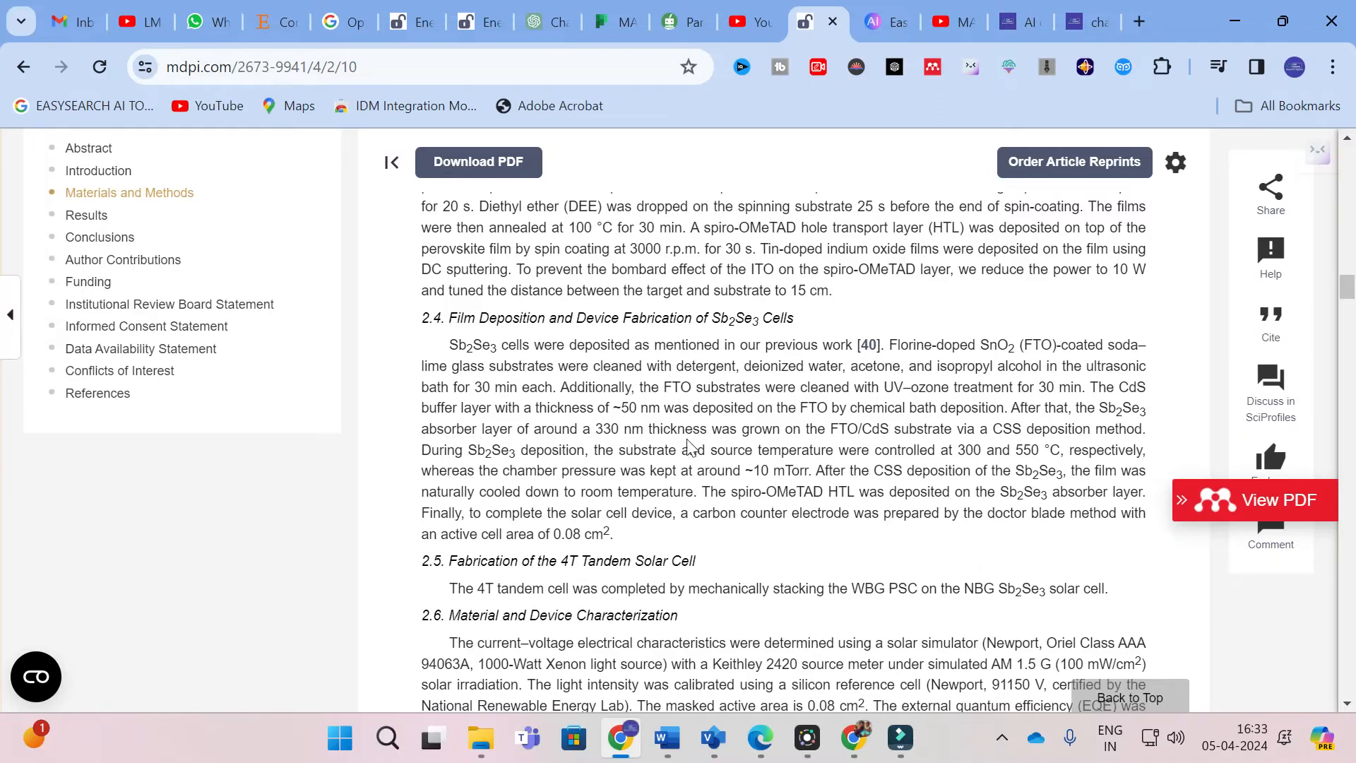
pyautogui.scroll(-15, 630, 441)
pyautogui.scroll(6, 739, 496)
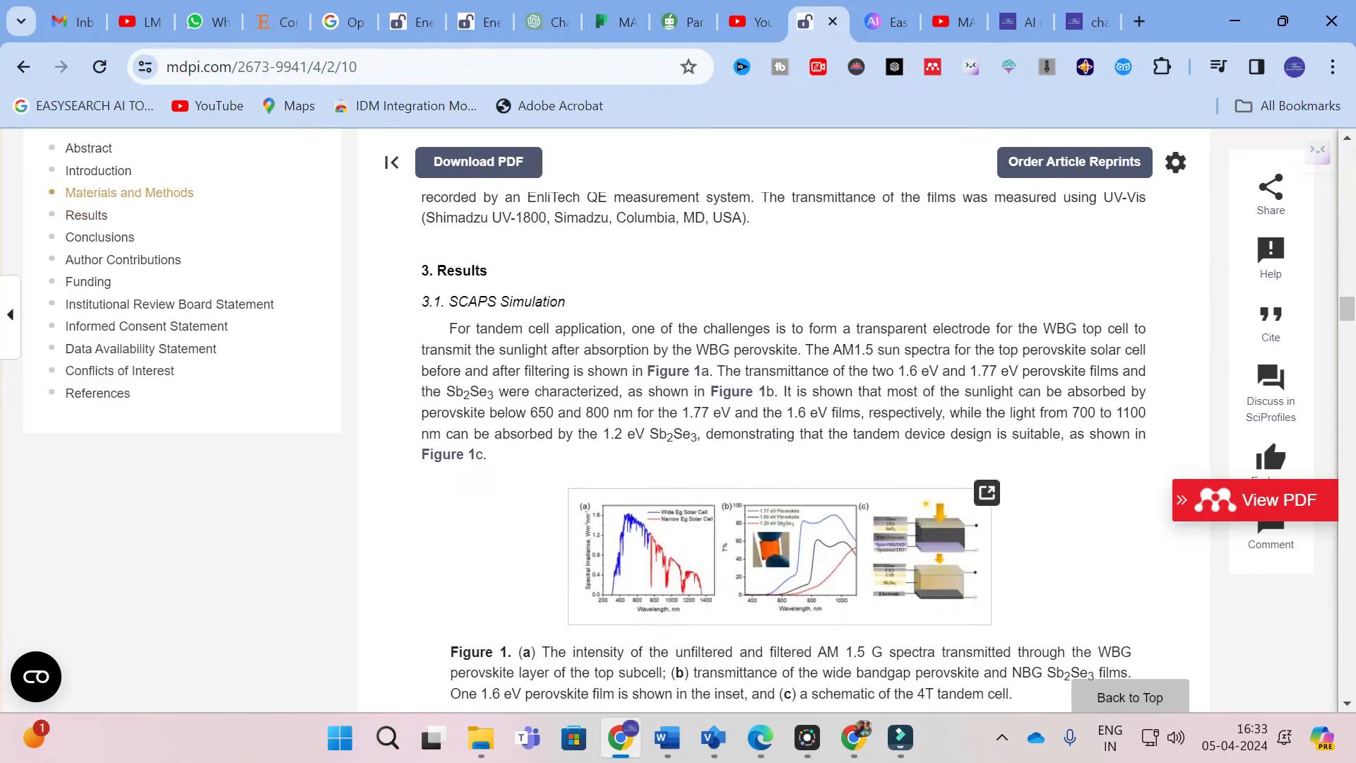
pyautogui.moveTo(418, 301)
pyautogui.mouseDown()
pyautogui.moveTo(785, 654)
pyautogui.moveTo(826, 608)
pyautogui.moveTo(865, 752)
pyautogui.moveTo(884, 593)
pyautogui.moveTo(876, 134)
pyautogui.moveTo(759, 400)
pyautogui.moveTo(809, 325)
pyautogui.moveTo(833, 201)
pyautogui.moveTo(887, 133)
pyautogui.moveTo(768, 457)
pyautogui.mouseUp()
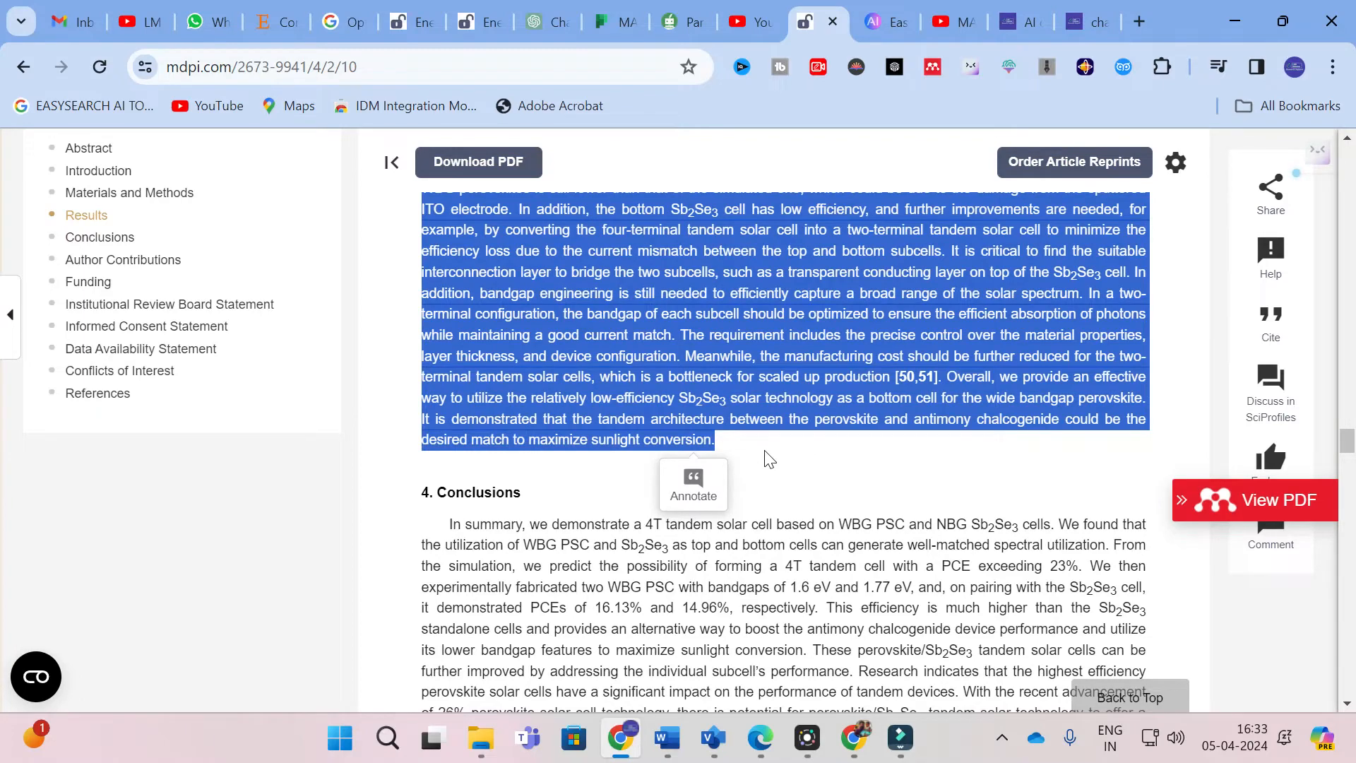
# Reload the Chat With Paper page, paste the copied Results section as the paper text and submit it
pyautogui.click(1091, 22)
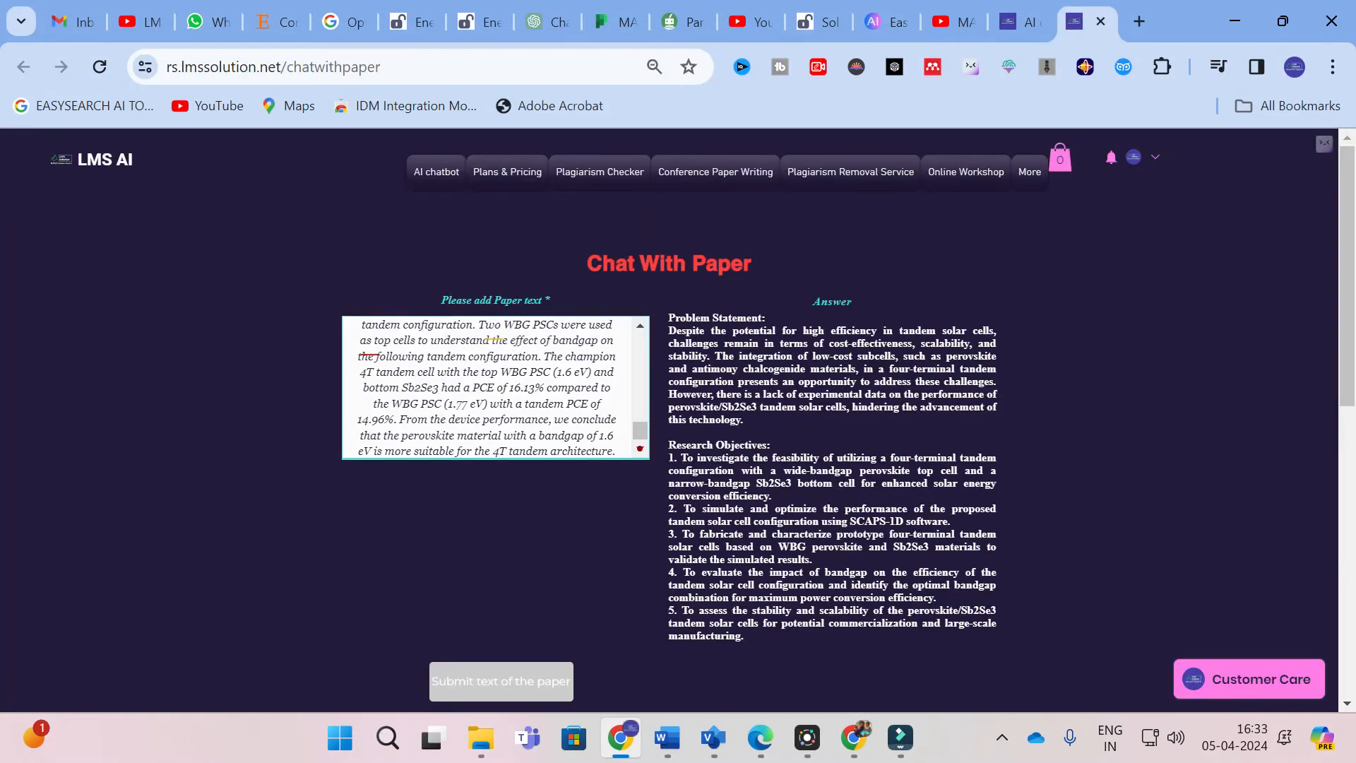
pyautogui.press('F5')
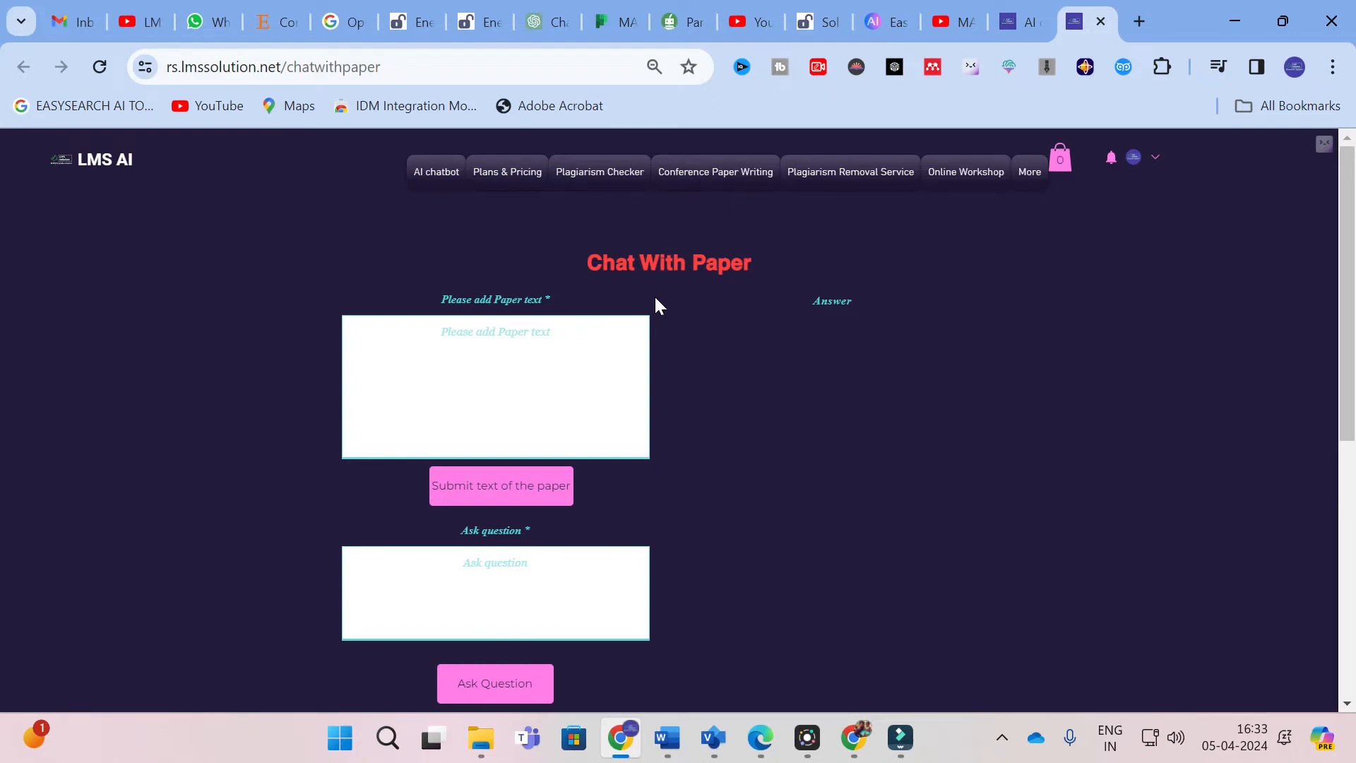
pyautogui.click(509, 333)
pyautogui.hotkey('ctrl', 'v')
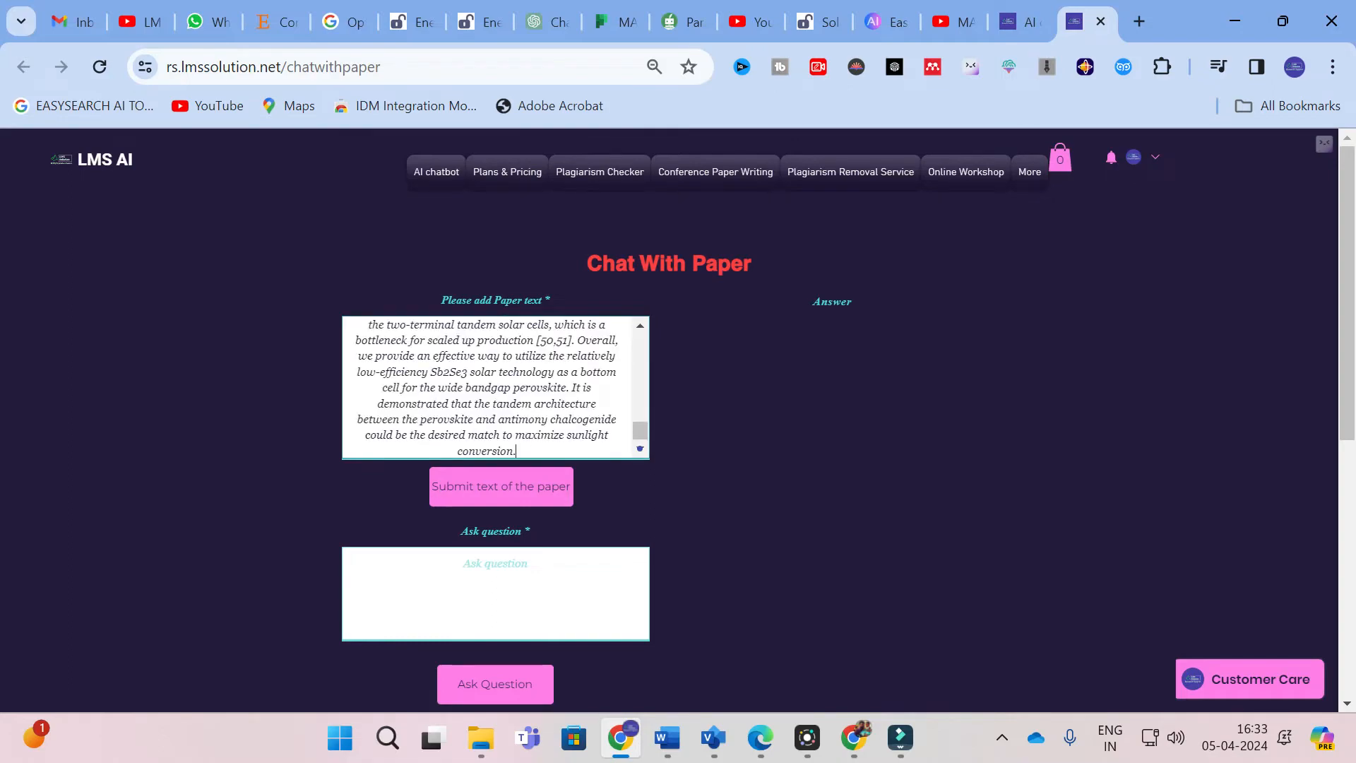
pyautogui.scroll(2, 510, 333)
pyautogui.scroll(5, 496, 387)
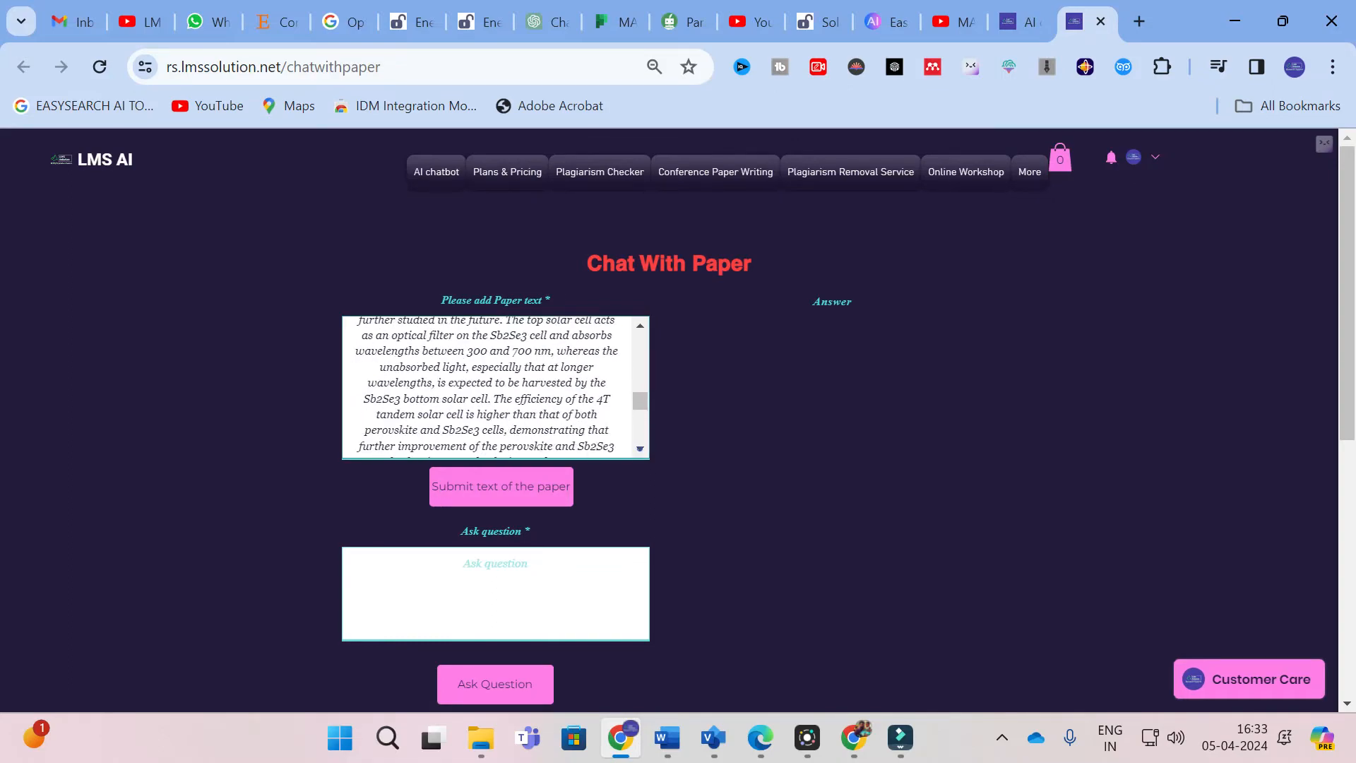
pyautogui.scroll(2, 495, 387)
pyautogui.scroll(3, 495, 387)
pyautogui.click(494, 587)
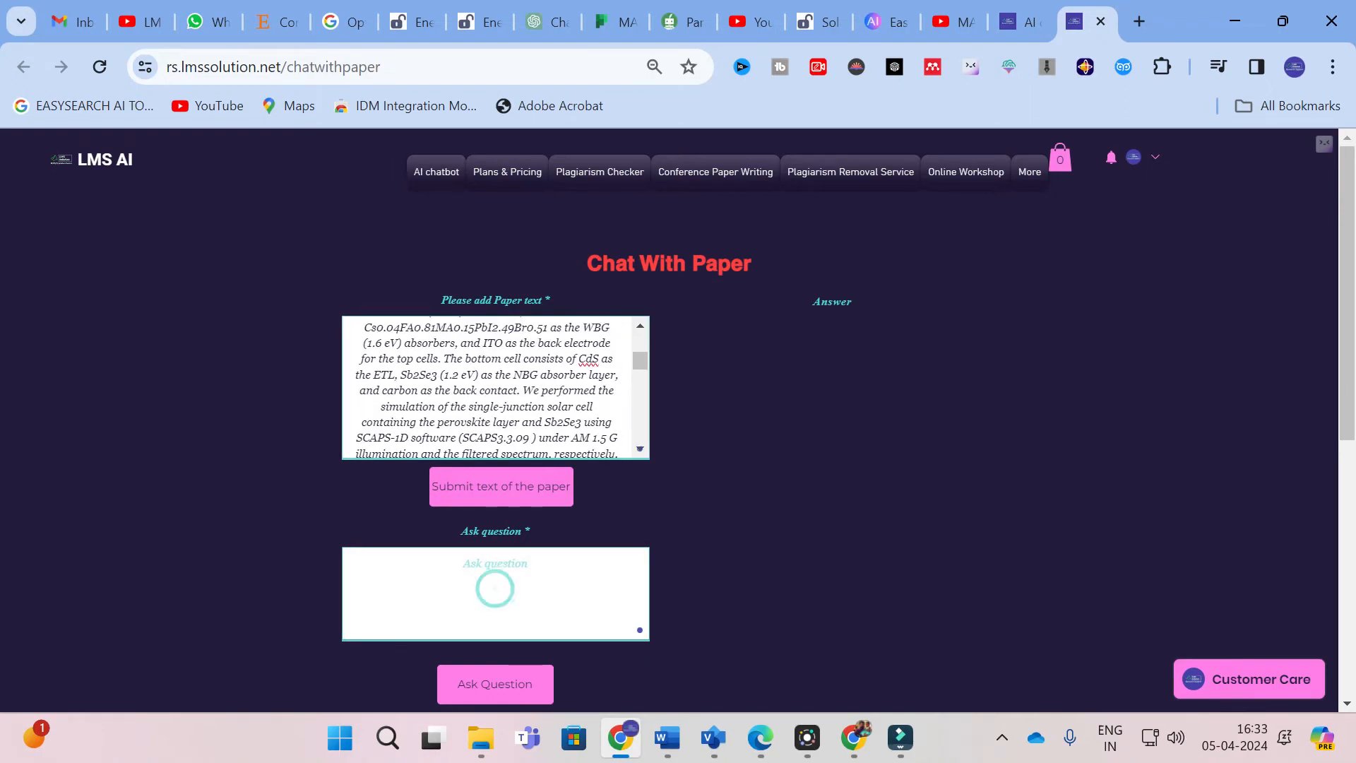
pyautogui.click(497, 490)
# Begin the question to Chat With Paper with "From the above Simulation results & discussion"
pyautogui.click(504, 569)
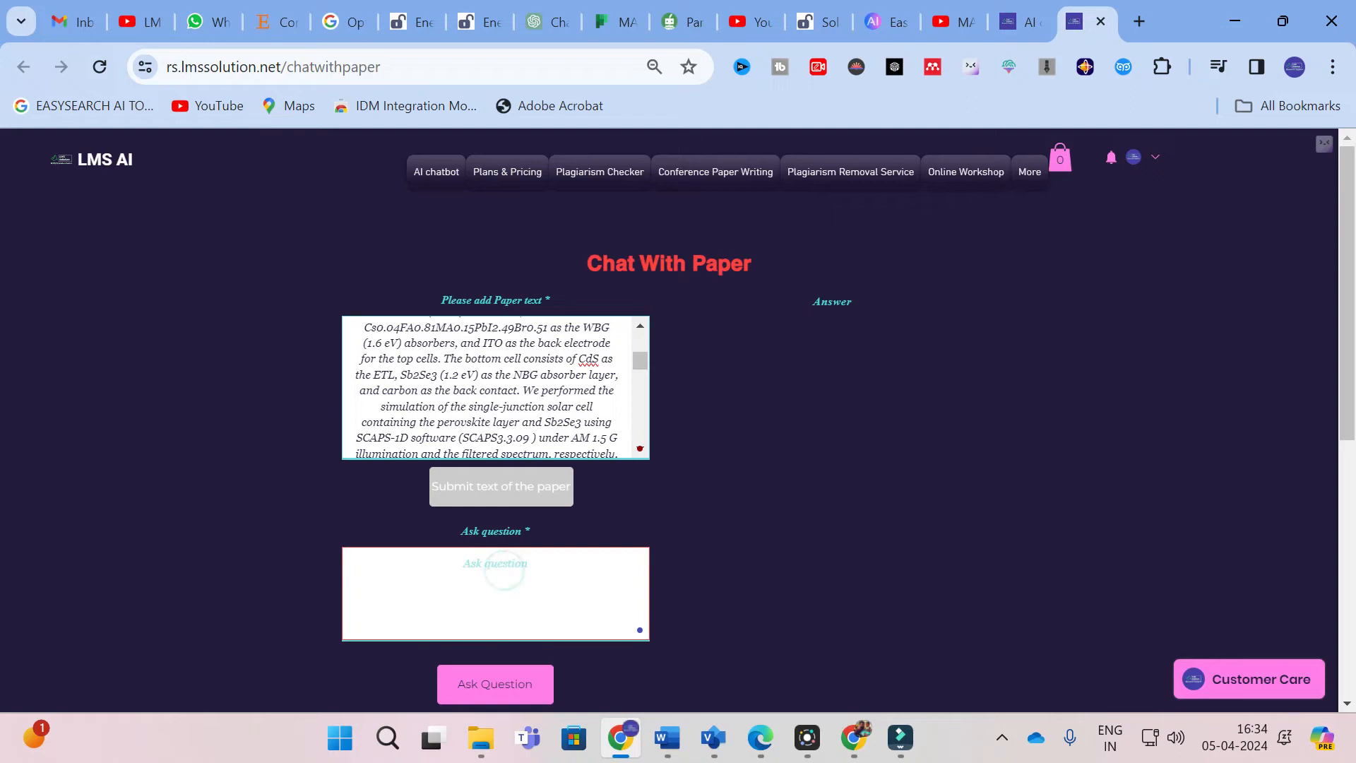
pyautogui.write('From the abov')
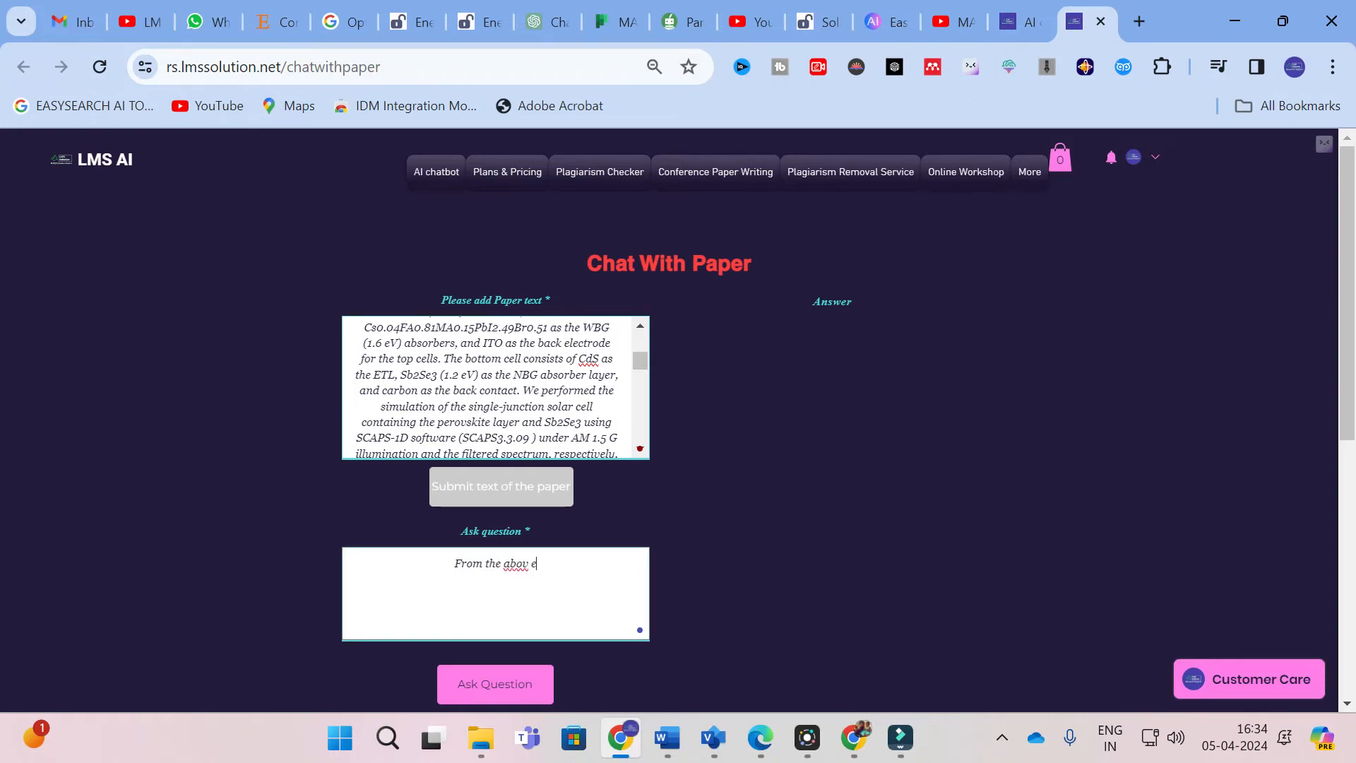
pyautogui.write('e literature re')
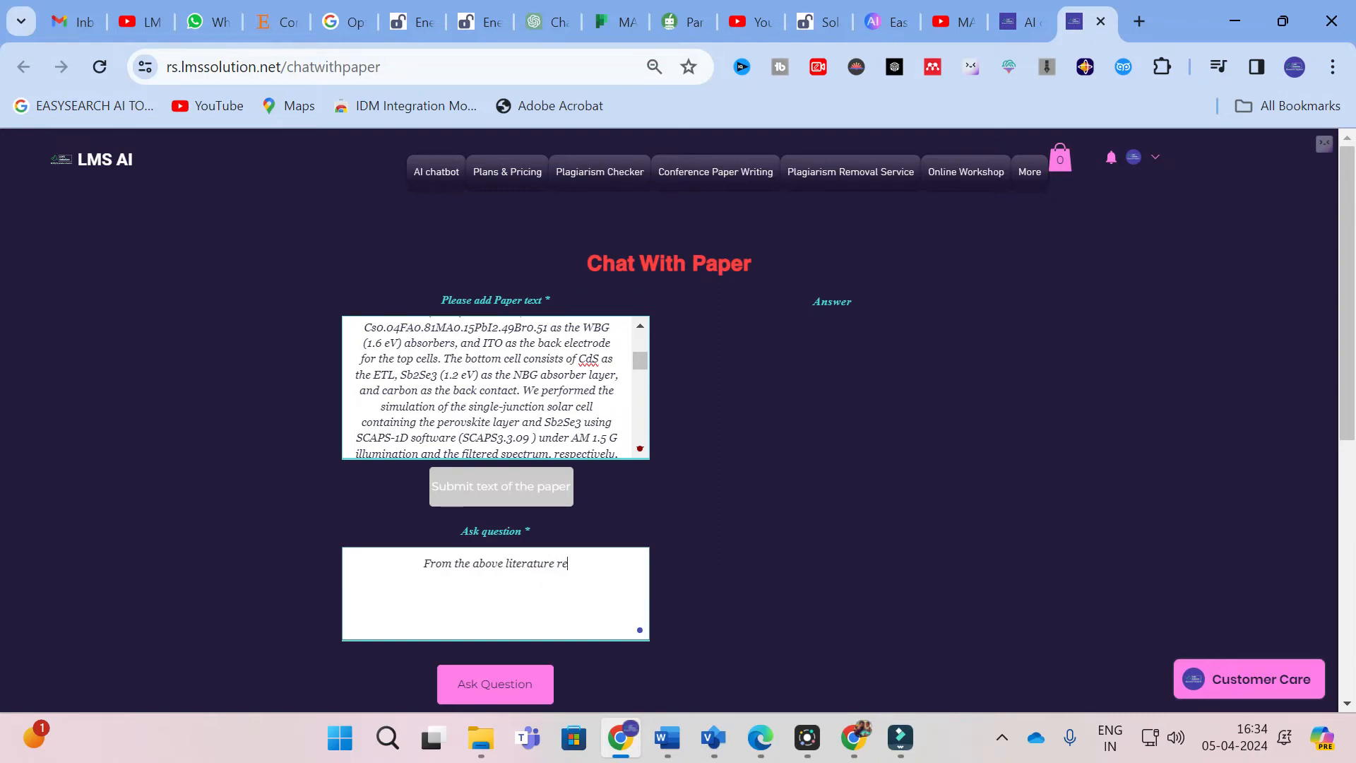
pyautogui.press('BackSpace')
pyautogui.press('BackSpace')
pyautogui.press('BackSpace')
pyautogui.press('BackSpace')
pyautogui.press('BackSpace')
pyautogui.press('BackSpace')
pyautogui.press('BackSpace')
pyautogui.press('BackSpace')
pyautogui.press('BackSpace')
pyautogui.press('BackSpace')
pyautogui.press('BackSpace')
pyautogui.press('BackSpace')
pyautogui.press('BackSpace')
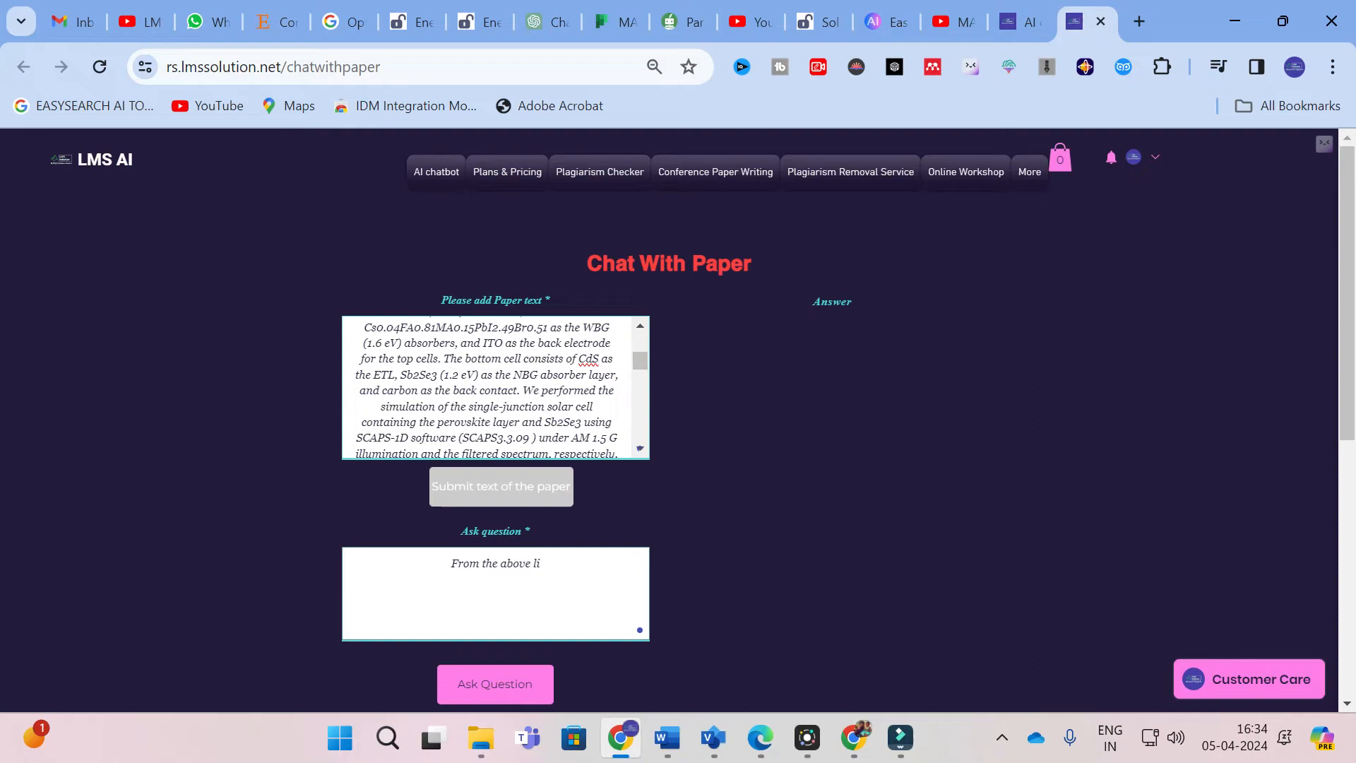
pyautogui.write('aimulation results ')
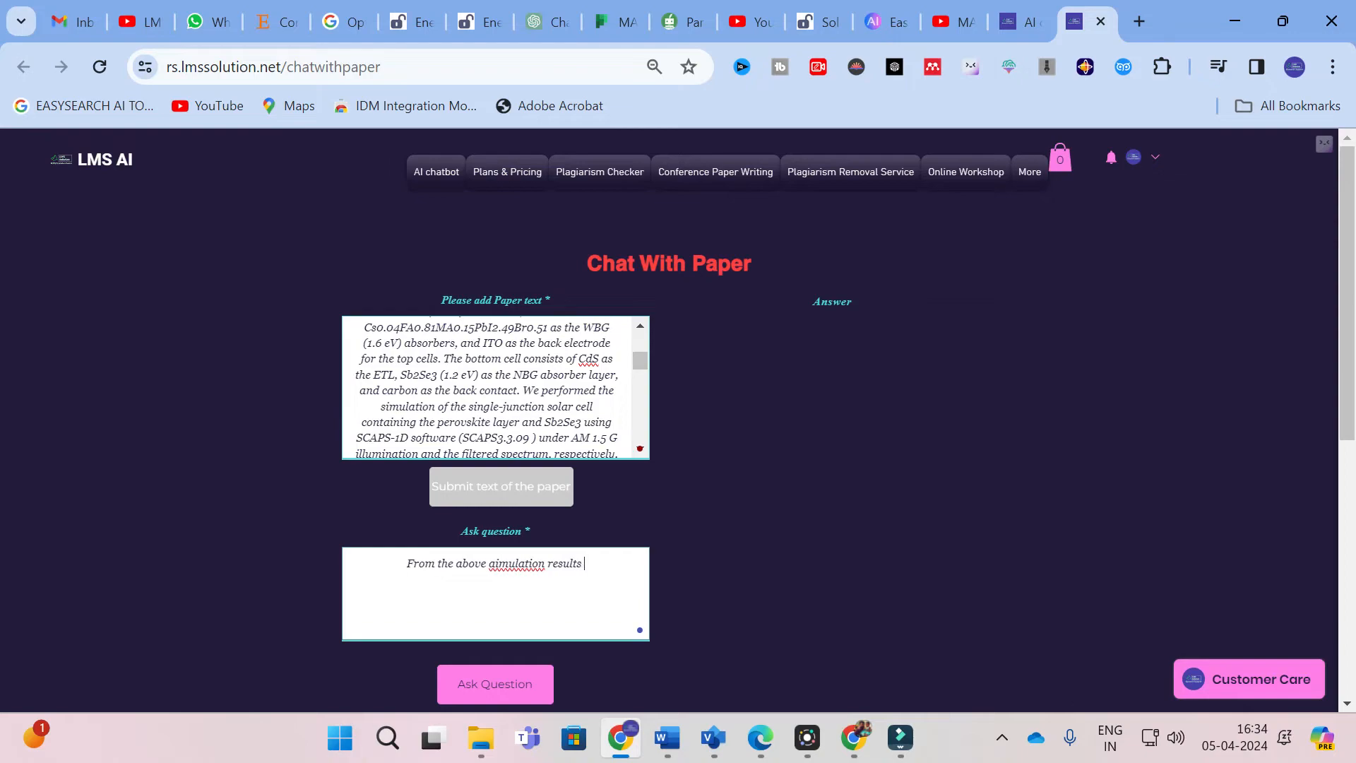
pyautogui.write('&')
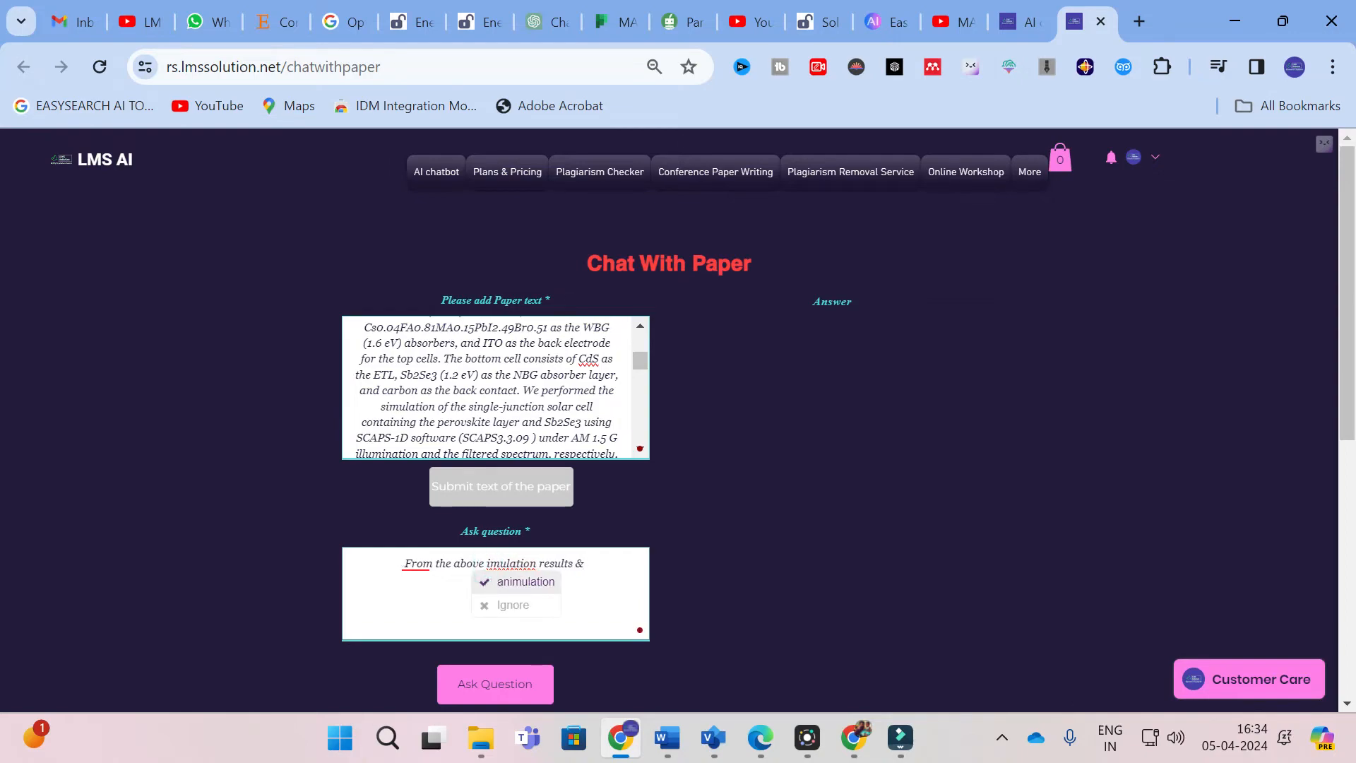
pyautogui.click(489, 563)
pyautogui.press('BackSpace')
pyautogui.write('S')
pyautogui.click(614, 561)
pyautogui.write('d')
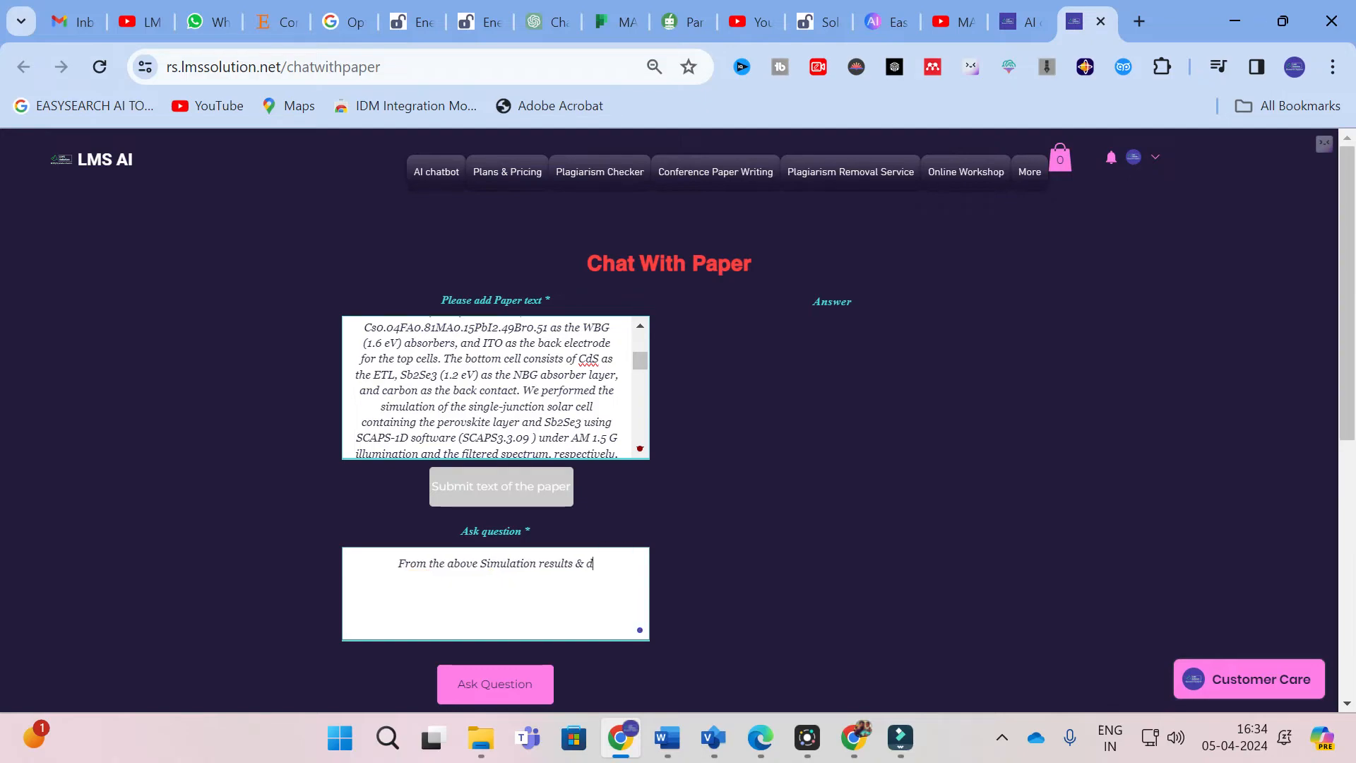
pyautogui.write('iscussion ')
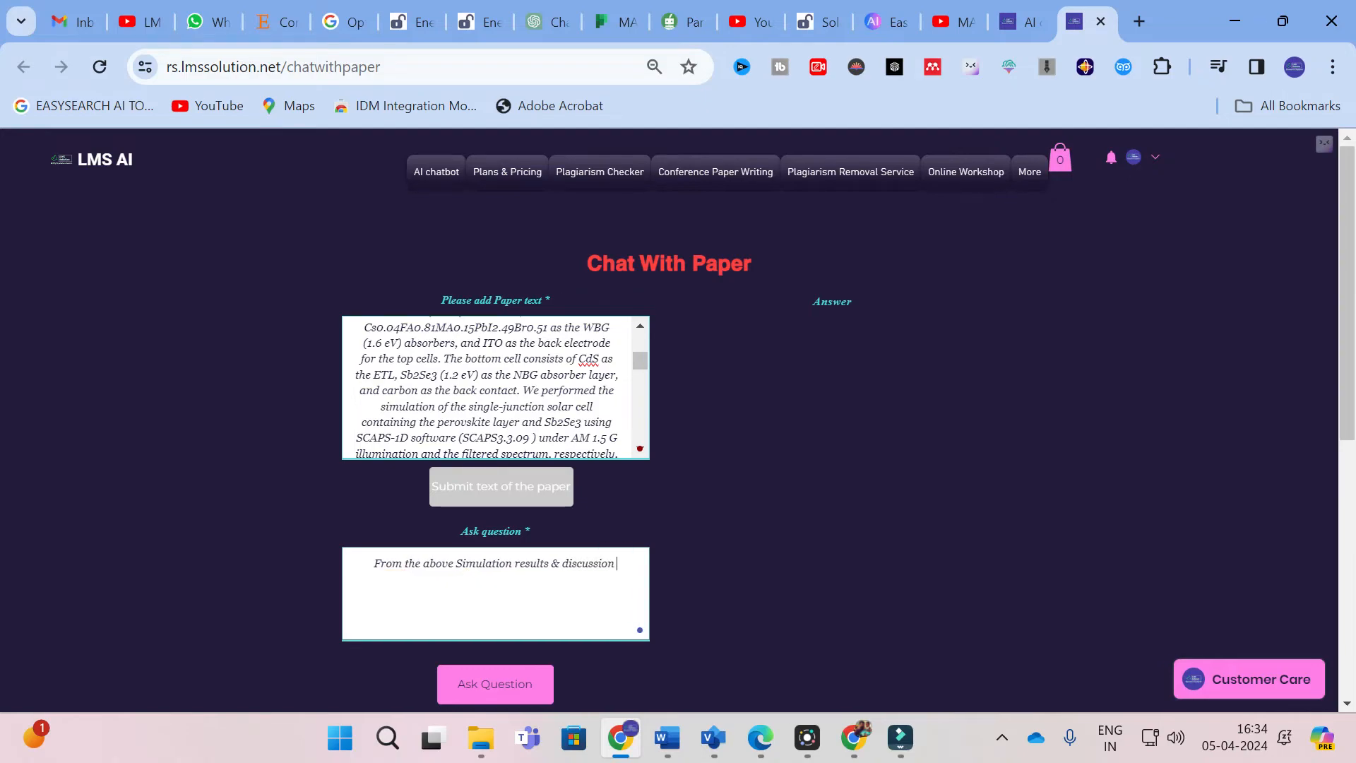
# Complete the question with "make acomparison that which method in superior", submit it and view the answer
pyautogui.write('make acomparison h')
pyautogui.press('BackSpace')
pyautogui.write('that ')
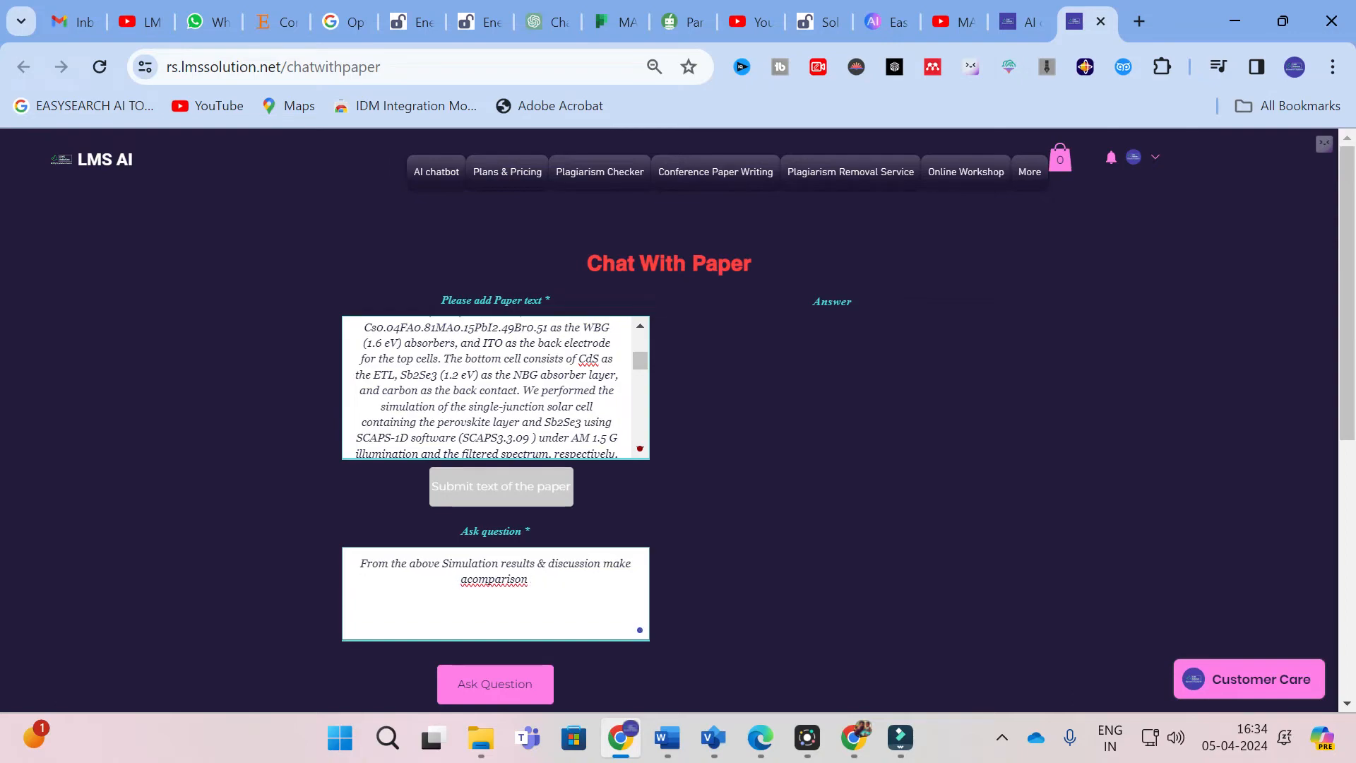
pyautogui.write('whu')
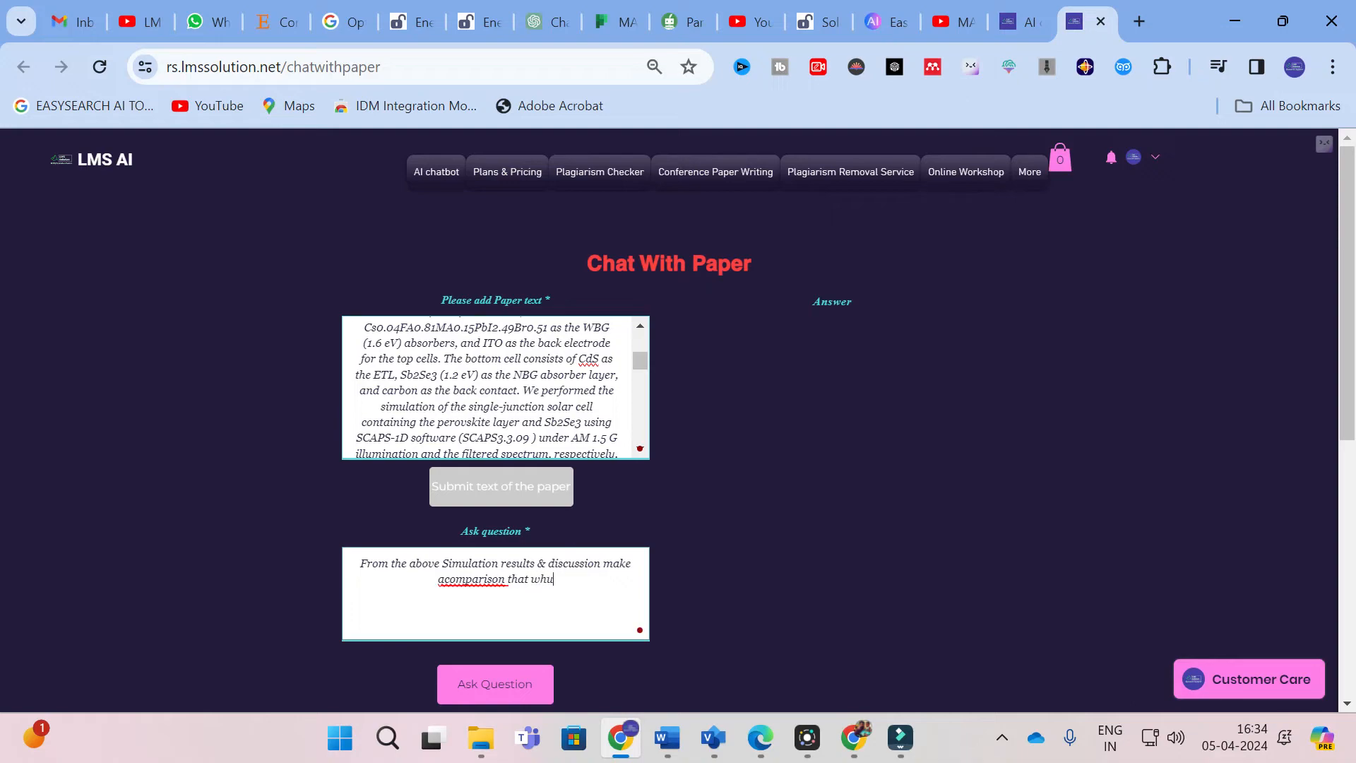
pyautogui.press('BackSpace')
pyautogui.press('BackSpace')
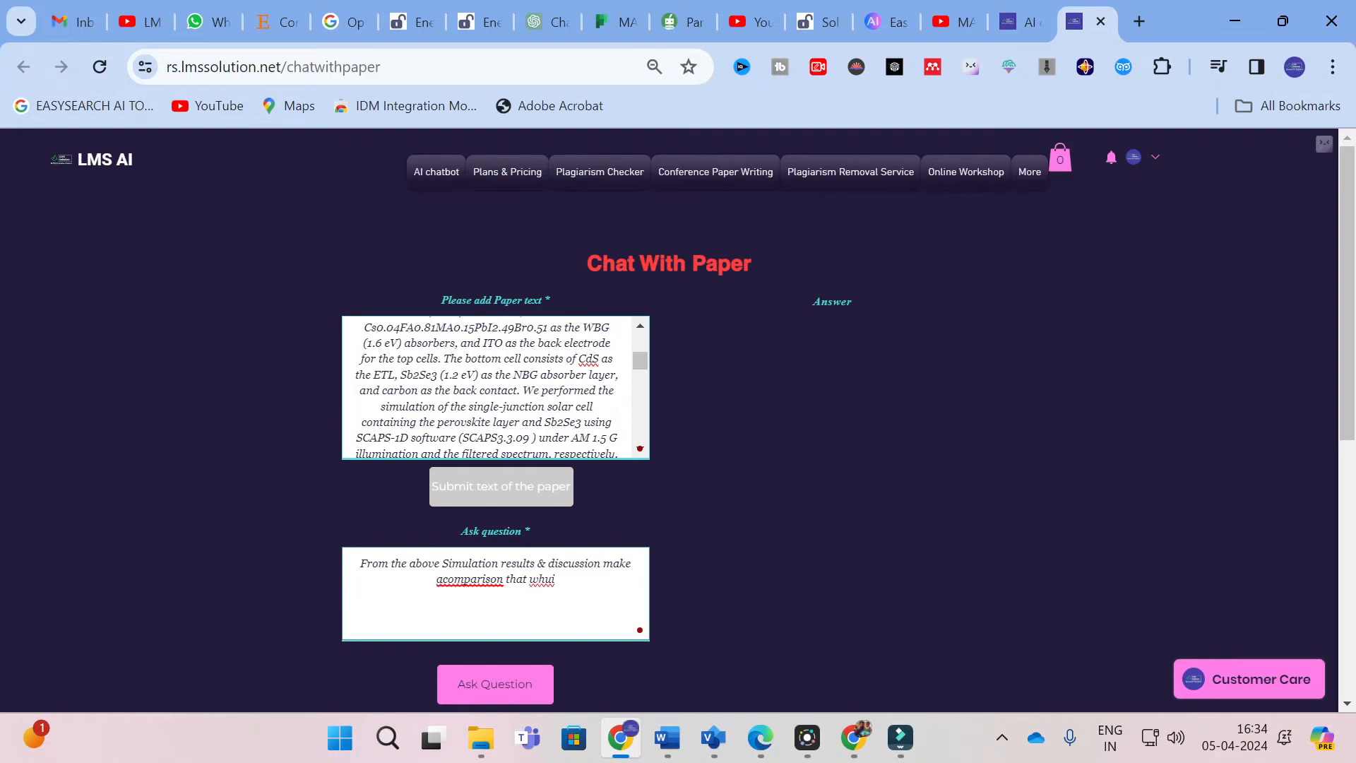
pyautogui.write('ick')
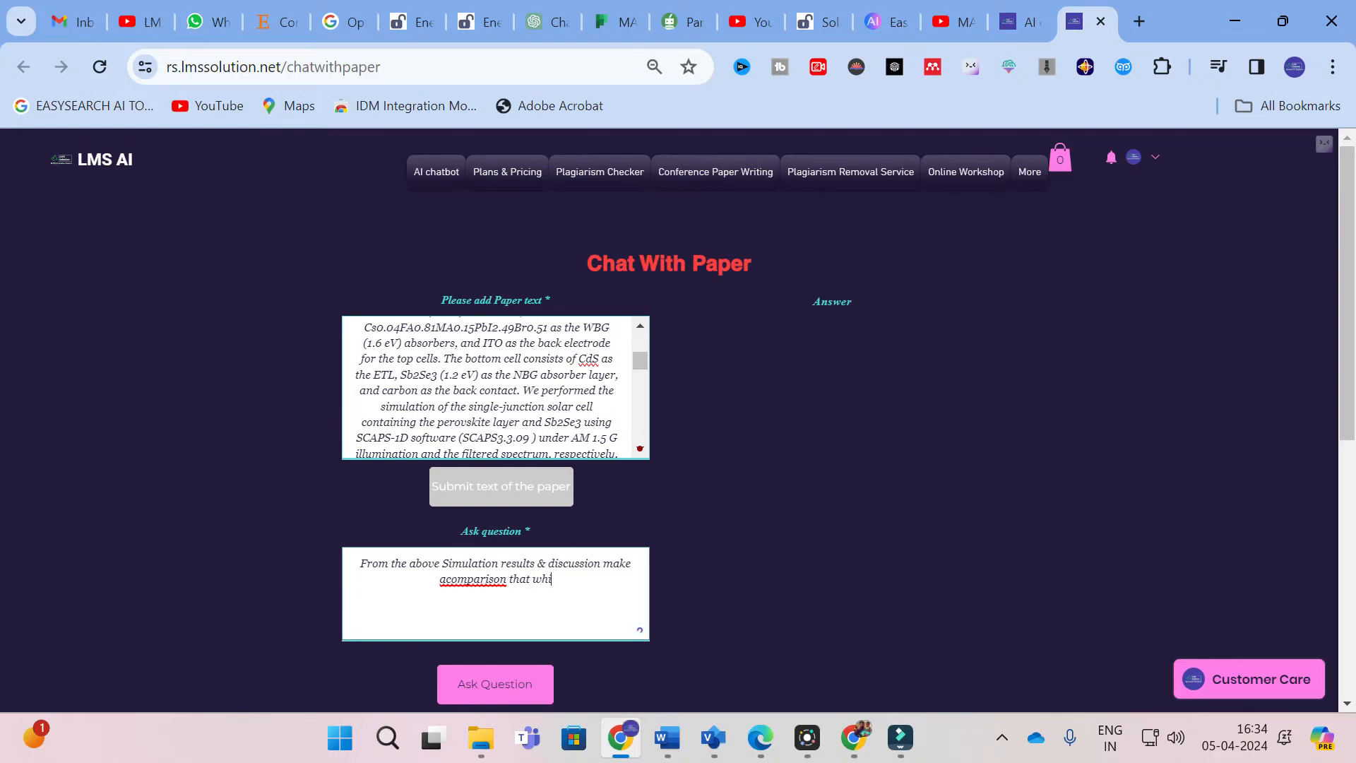
pyautogui.press('BackSpace')
pyautogui.write('h method')
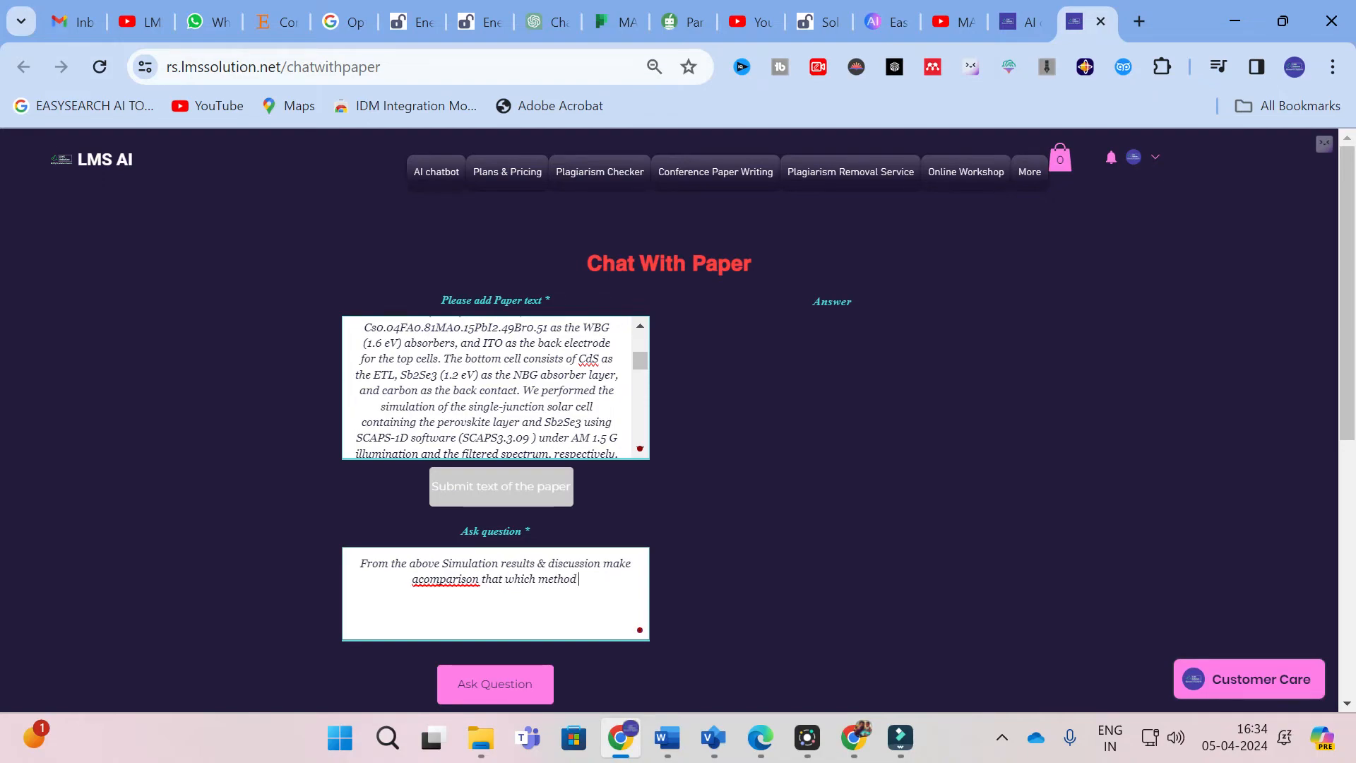
pyautogui.write(' in superior')
pyautogui.press('BackSpace')
pyautogui.write('r')
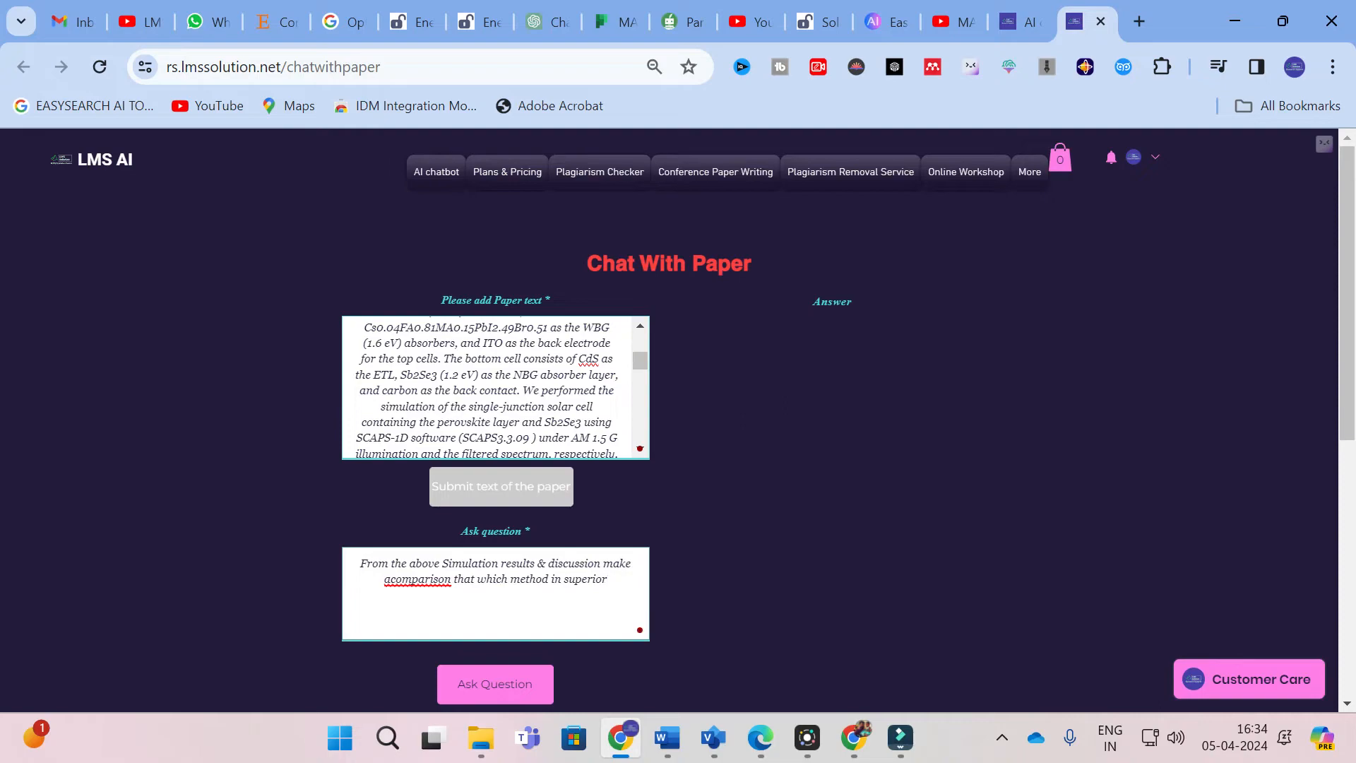
pyautogui.click(486, 685)
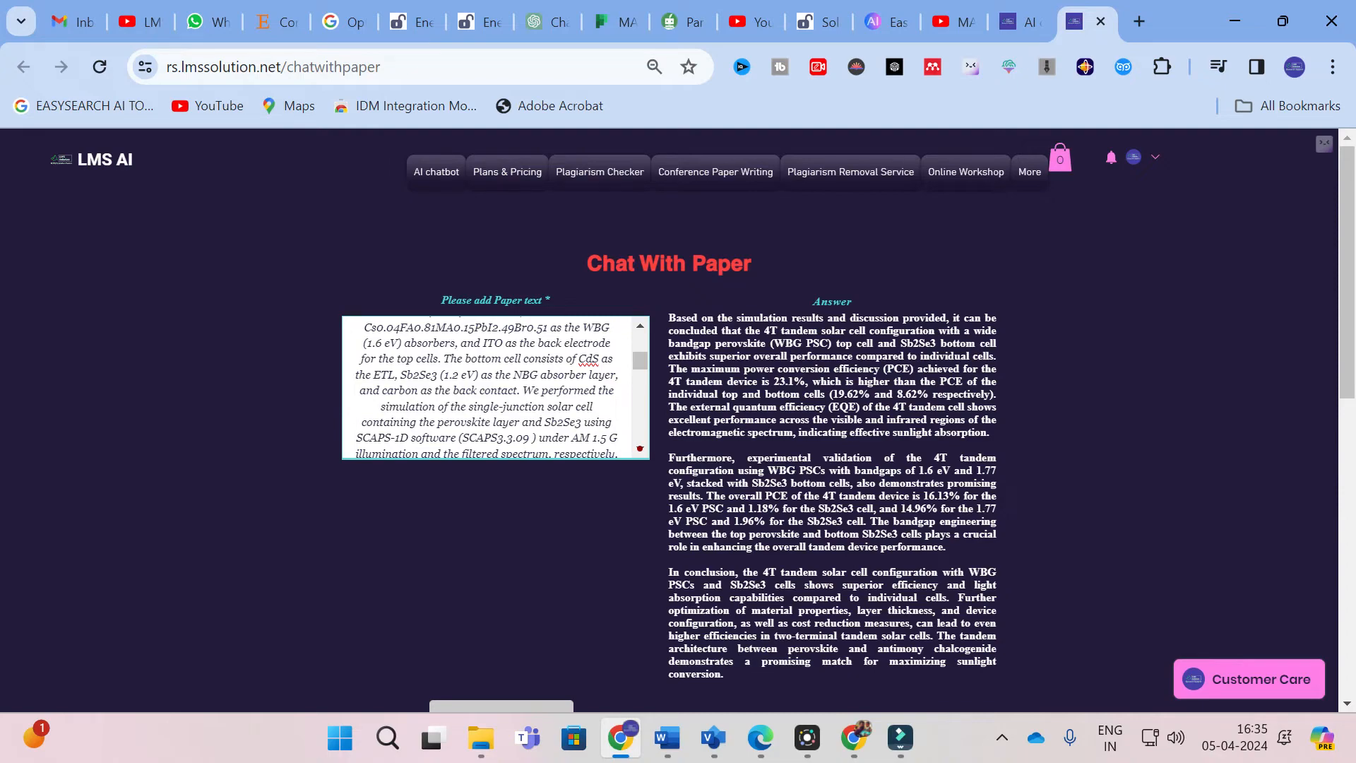
pyautogui.scroll(-2, 677, 424)
pyautogui.scroll(2, 678, 423)
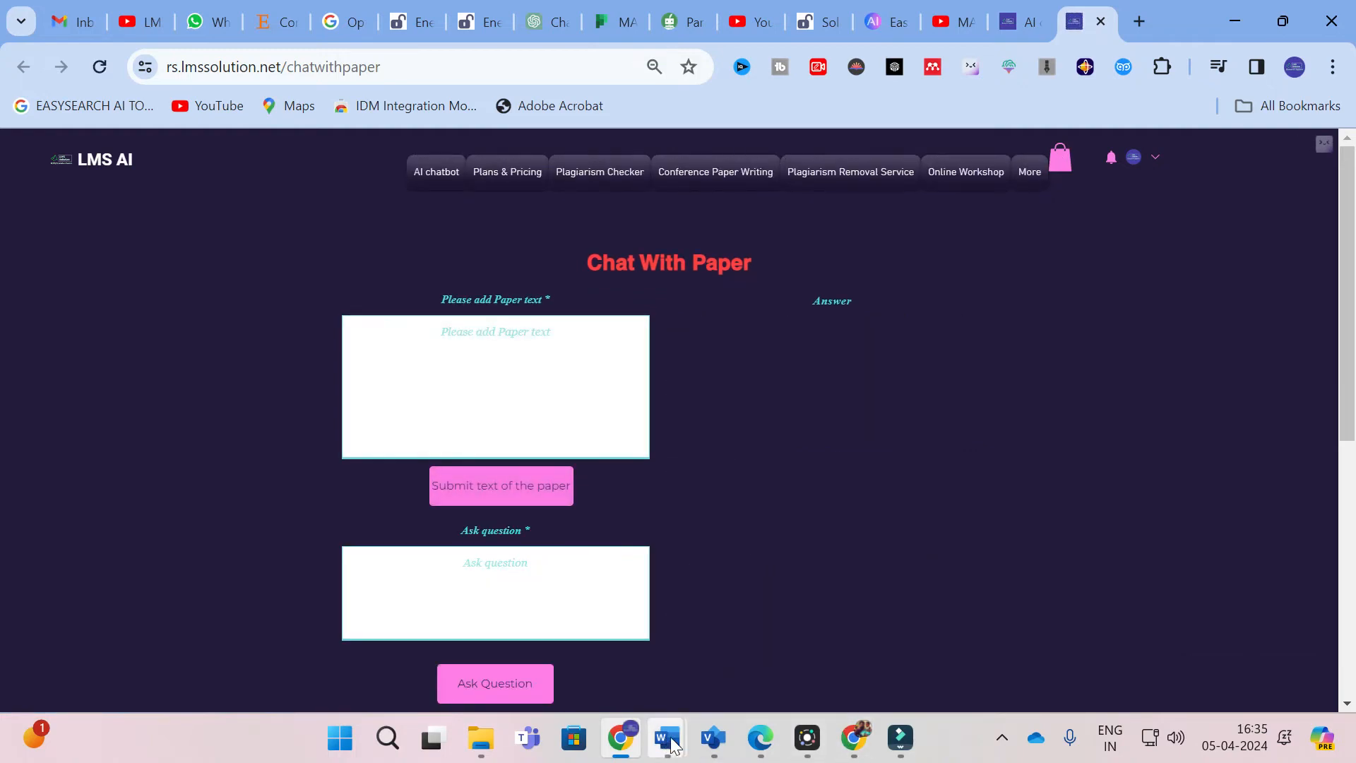
# Switch to the MDPI solar cell article and copy the full paragraph of section 4, Conclusions
pyautogui.moveTo(629, 746)
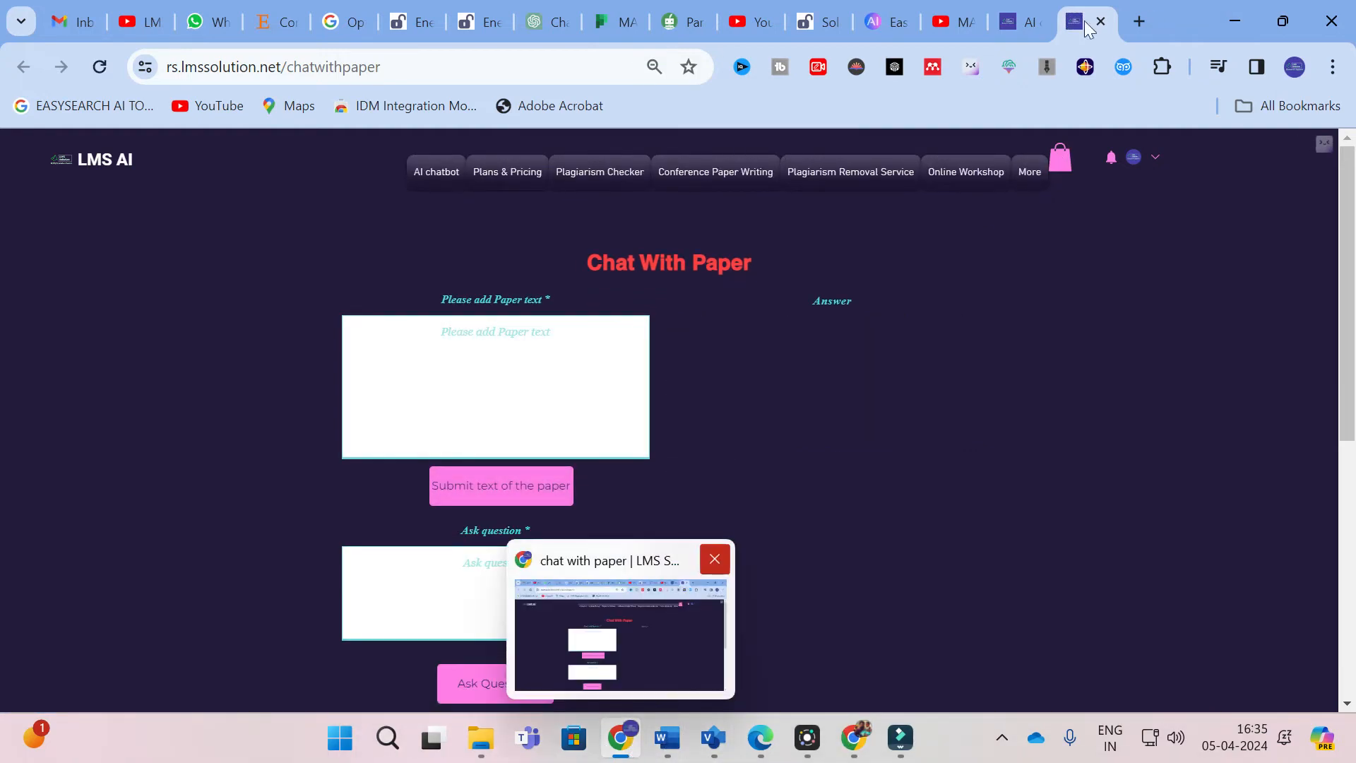
pyautogui.click(819, 22)
pyautogui.scroll(-2, 547, 395)
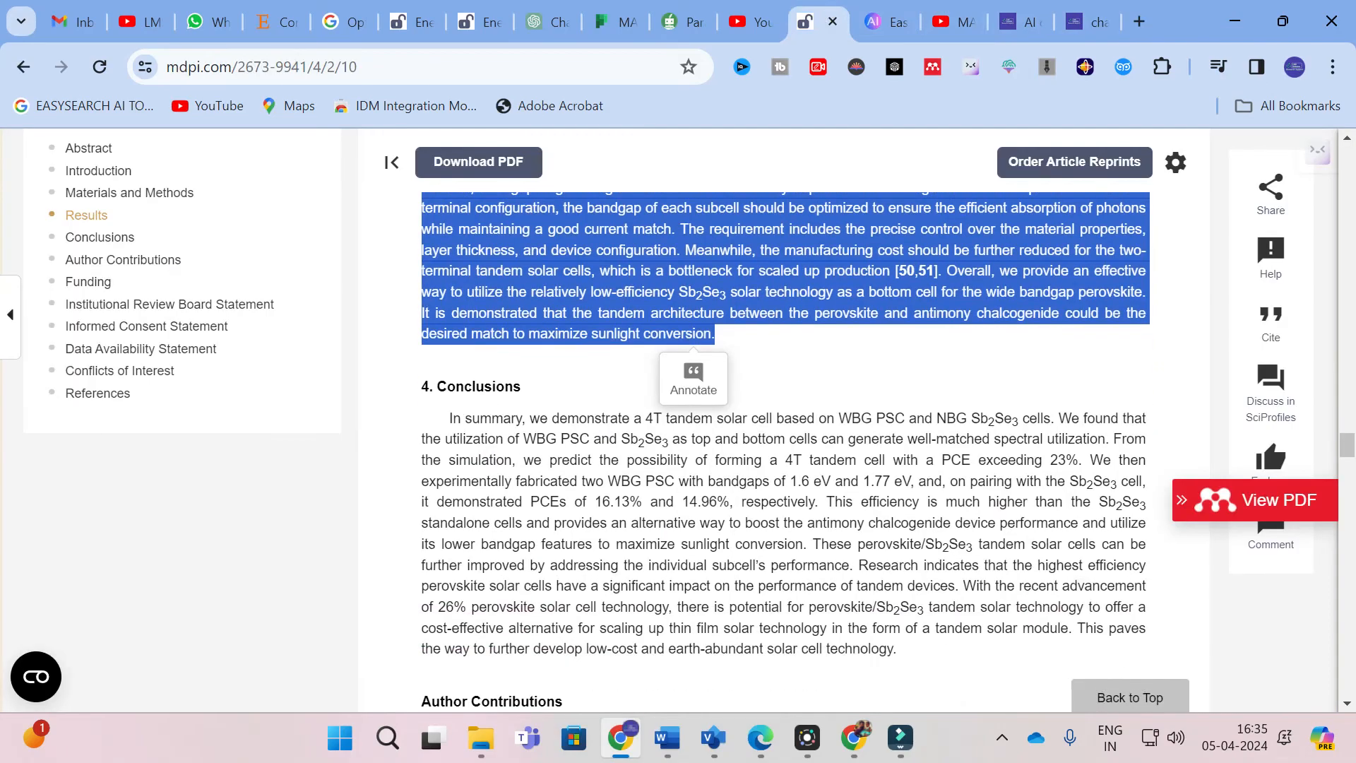
pyautogui.click(450, 418)
pyautogui.moveTo(451, 419)
pyautogui.mouseDown()
pyautogui.moveTo(883, 548)
pyautogui.moveTo(946, 660)
pyautogui.moveTo(976, 678)
pyautogui.mouseUp()
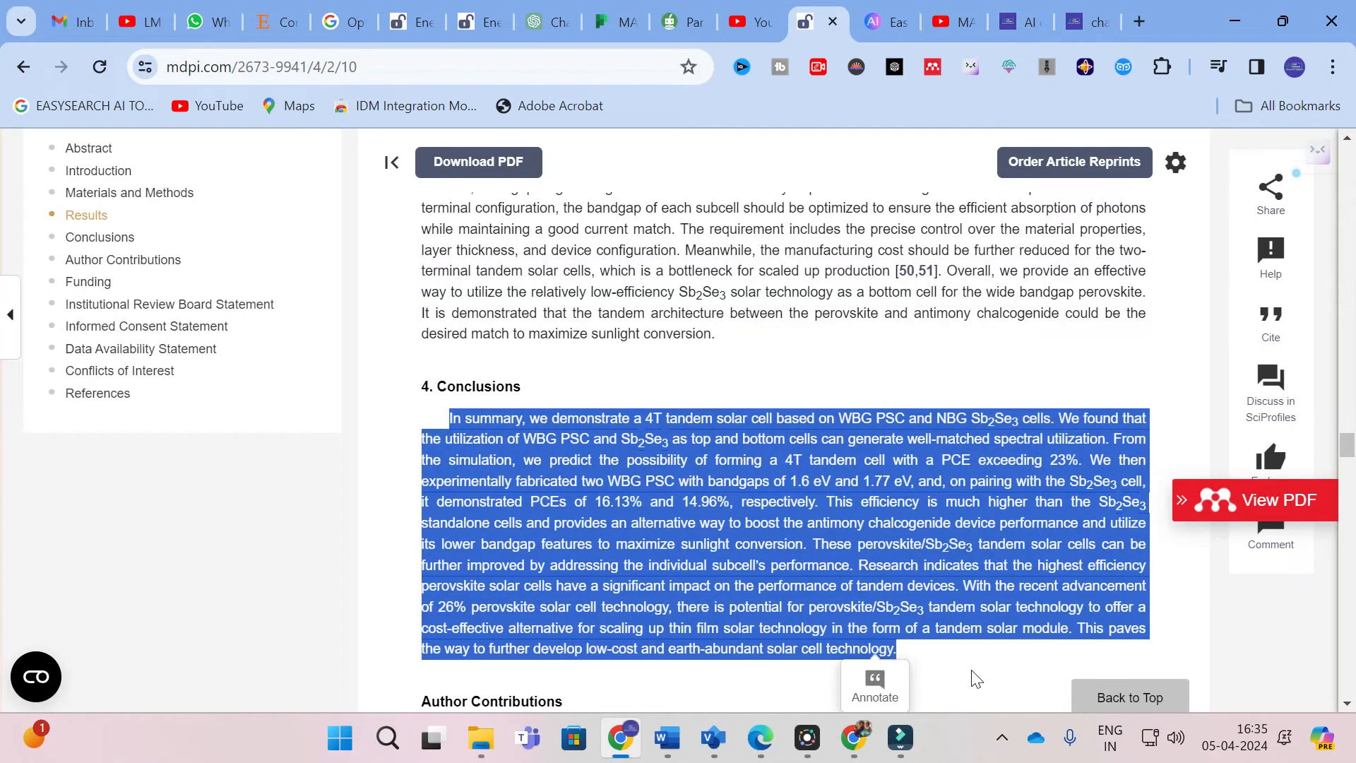
# Return to the Chat With Paper page, paste the copied Conclusions paragraph as the paper text and submit it
pyautogui.click(1086, 22)
pyautogui.click(536, 363)
pyautogui.hotkey('ctrl', 'v')
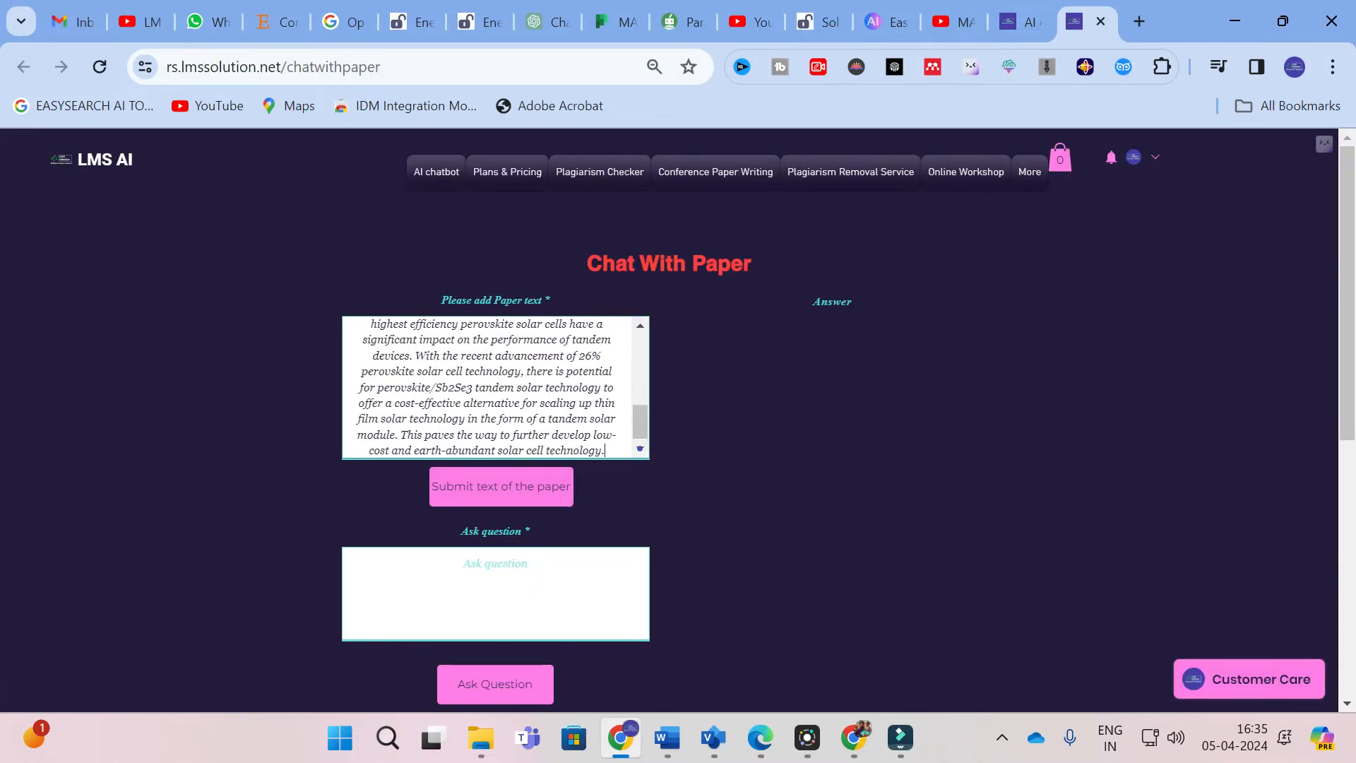
pyautogui.click(514, 501)
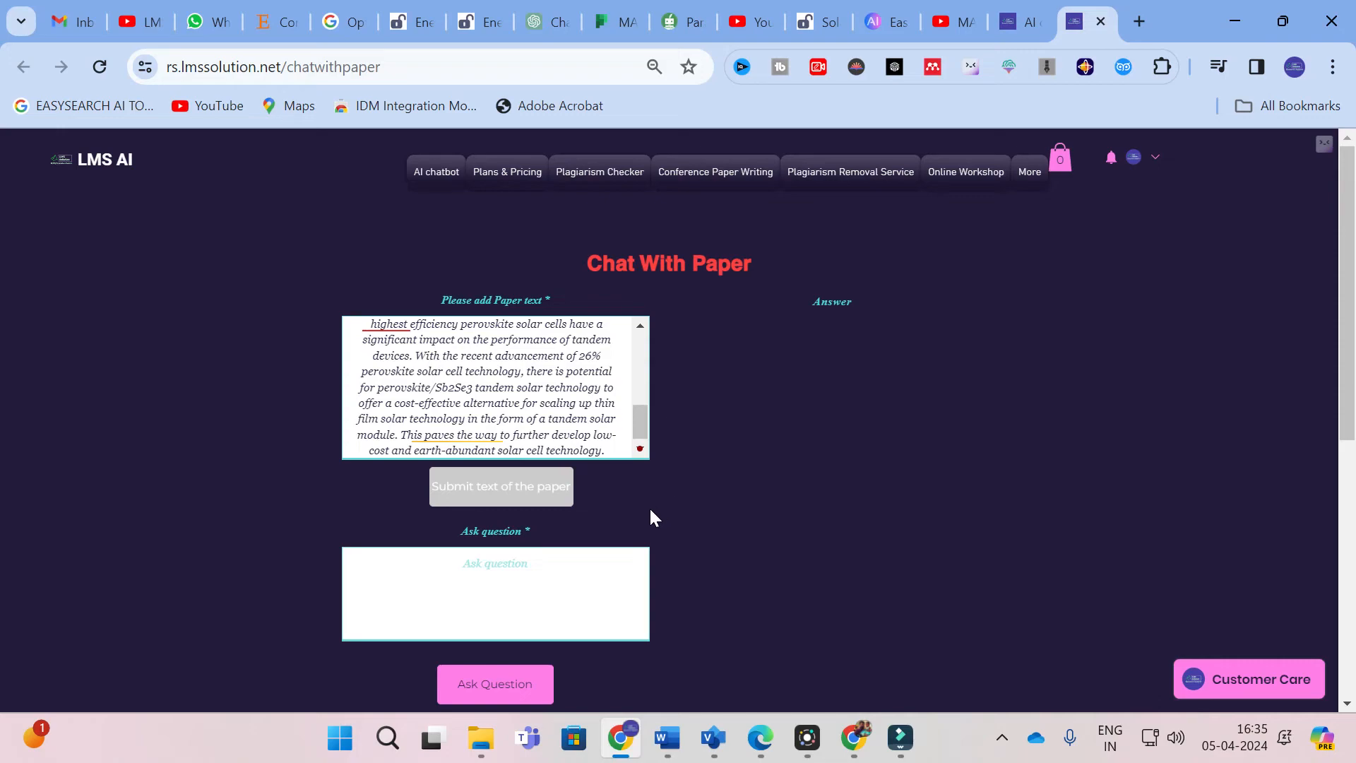
# Ask the question "form the above conclusion pls provide future scope of the paper or further development of the paper"
pyautogui.click(508, 581)
pyautogui.write('form the a')
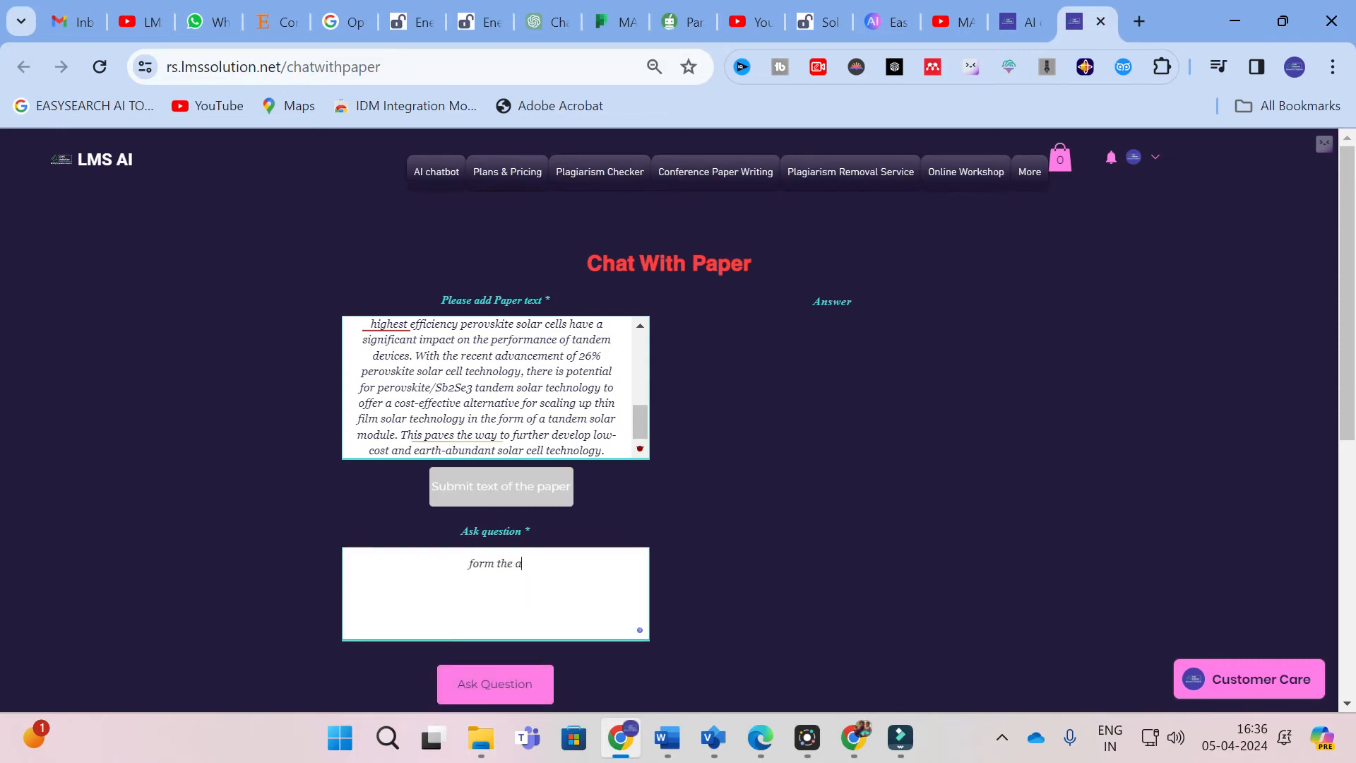
pyautogui.write('bove conclu')
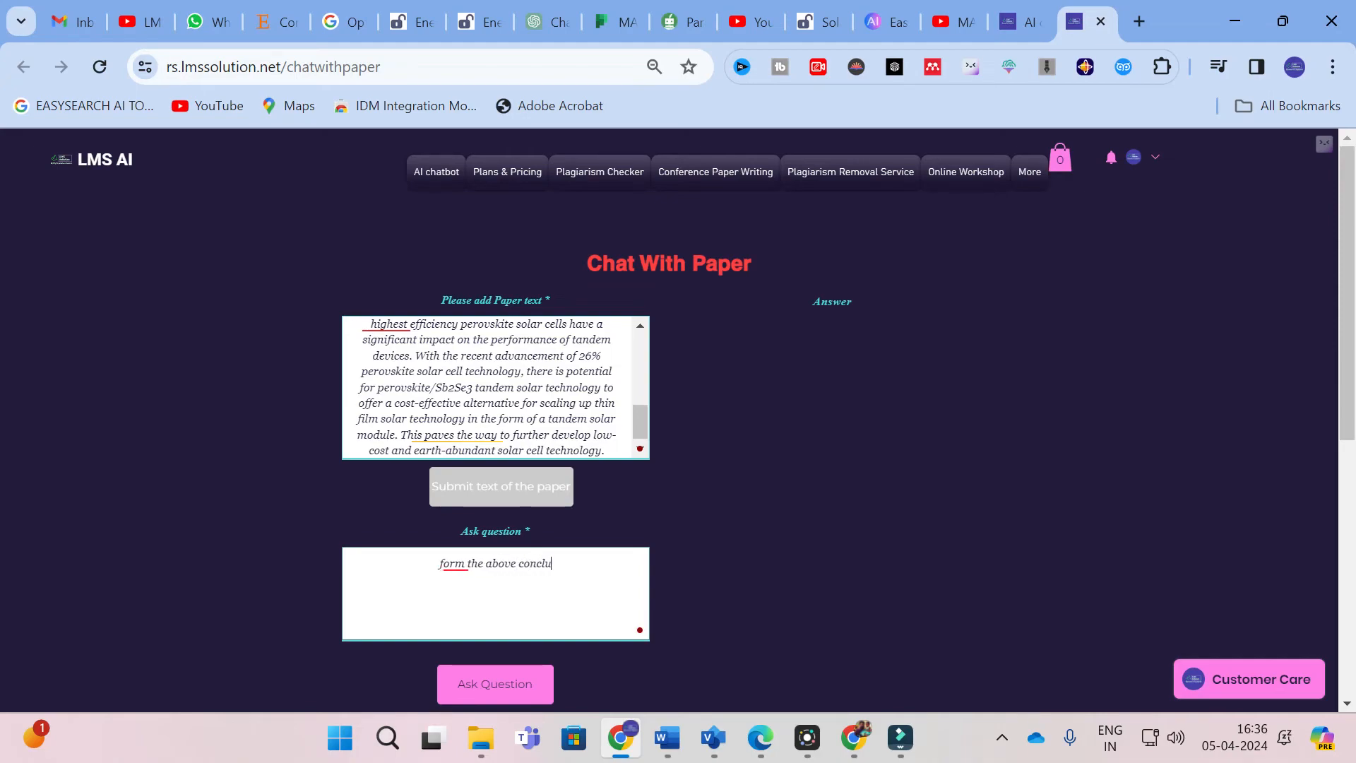
pyautogui.write('sion pls ')
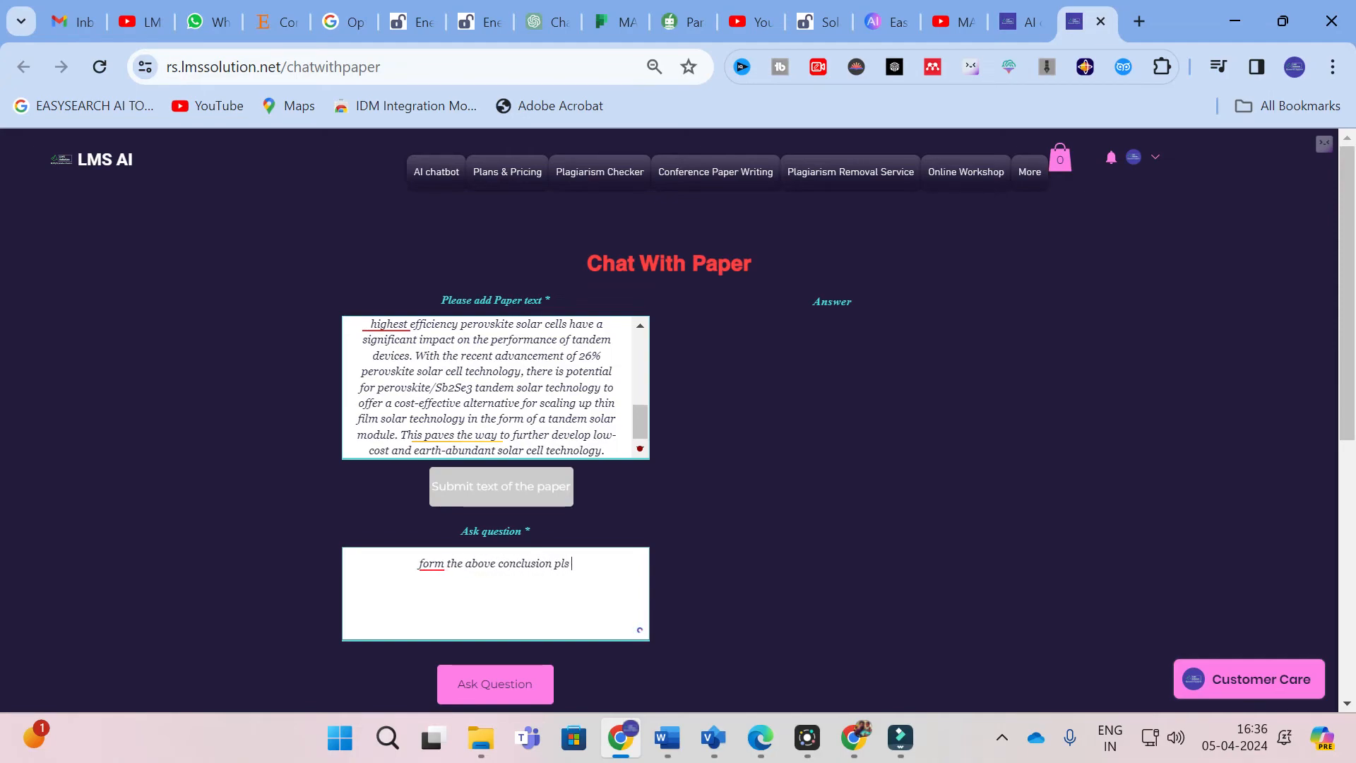
pyautogui.write('provid')
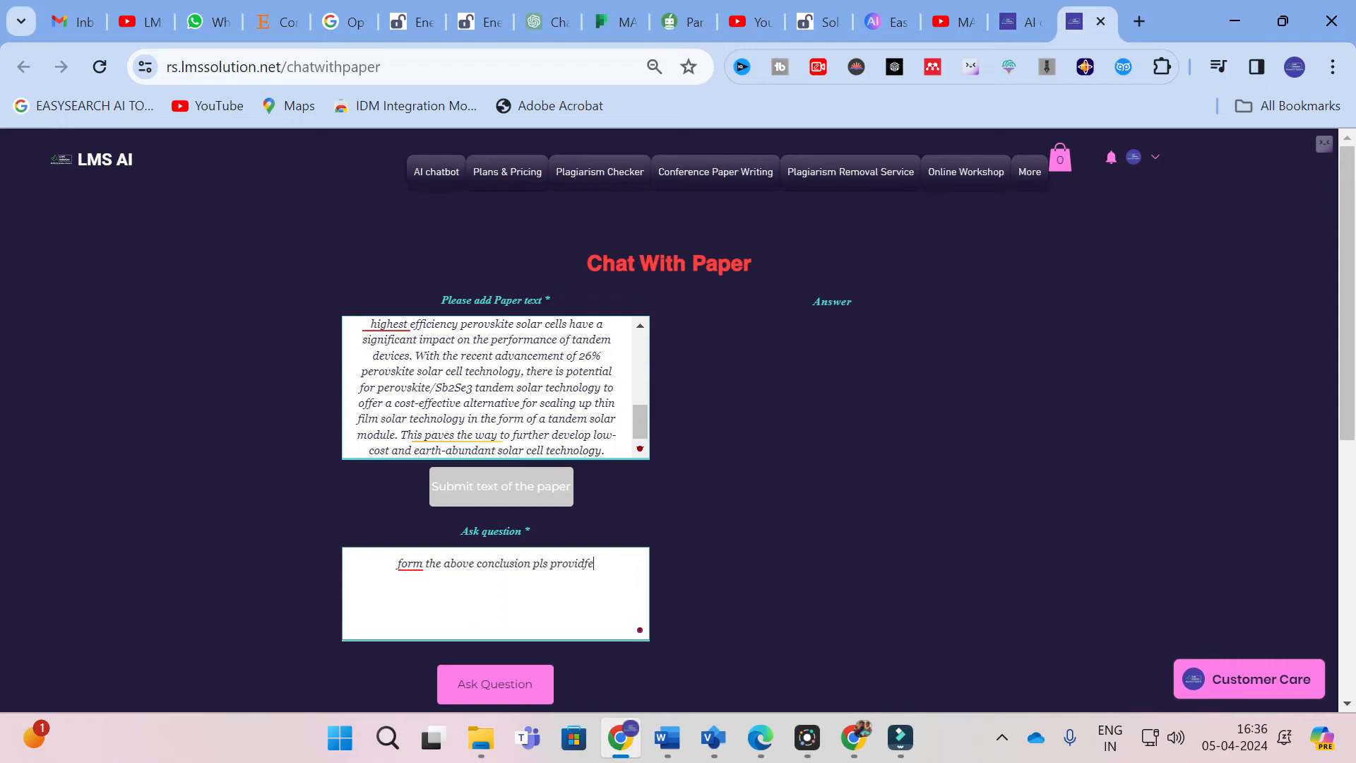
pyautogui.write('e future ')
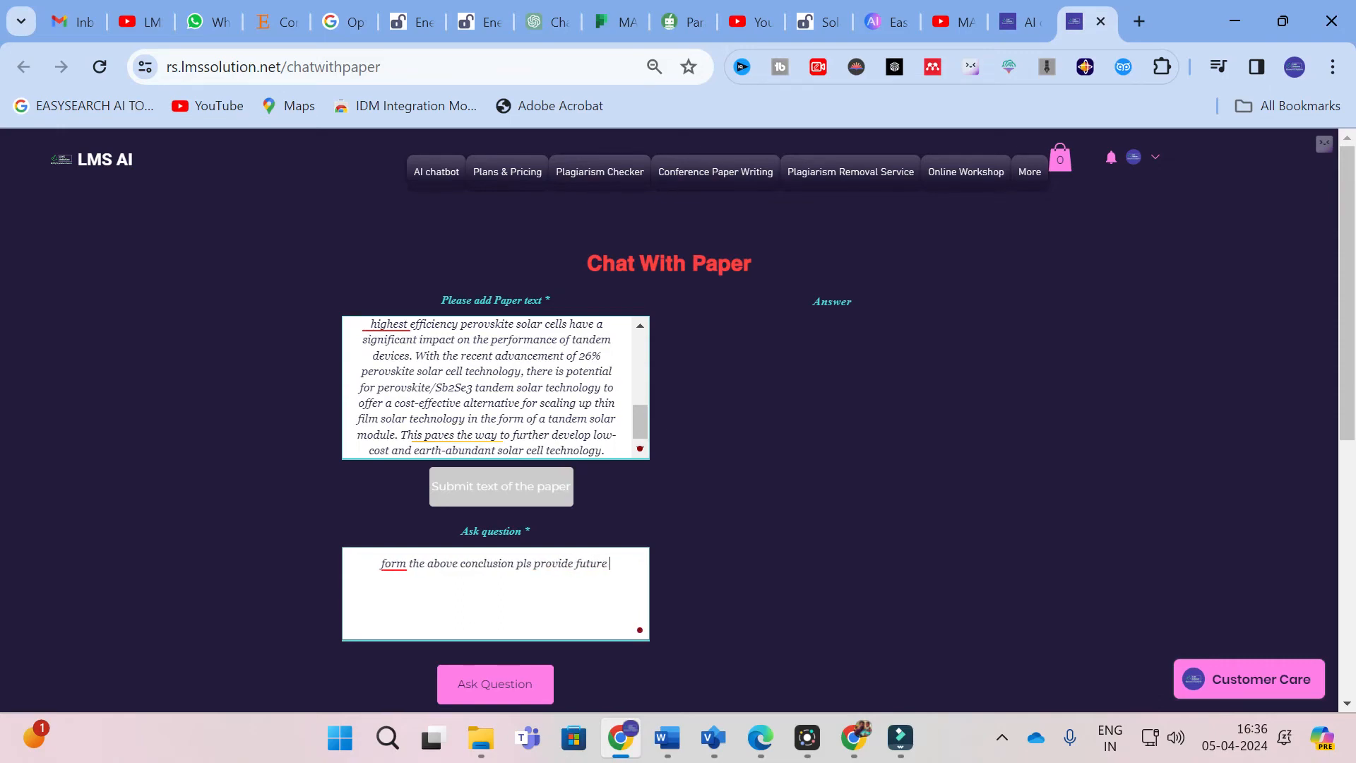
pyautogui.write('scope')
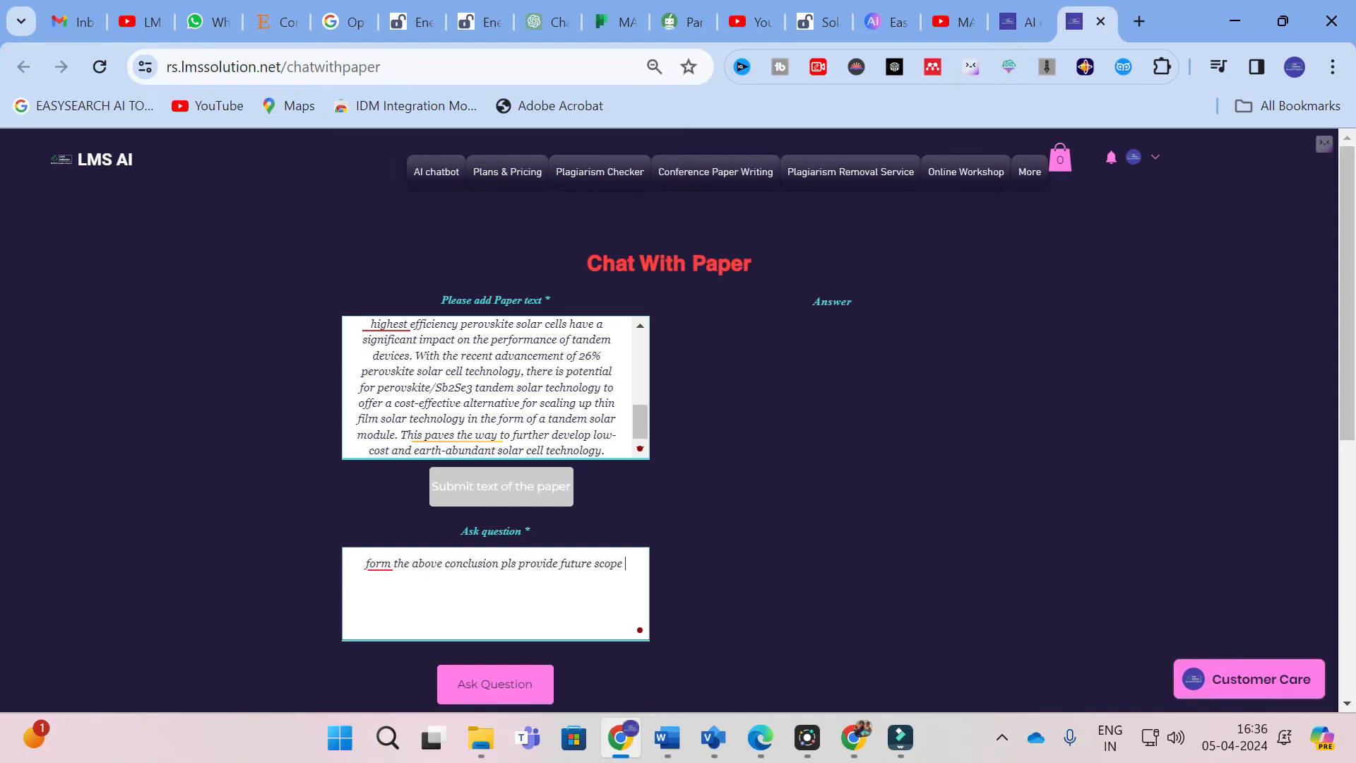
pyautogui.write(' of the pa')
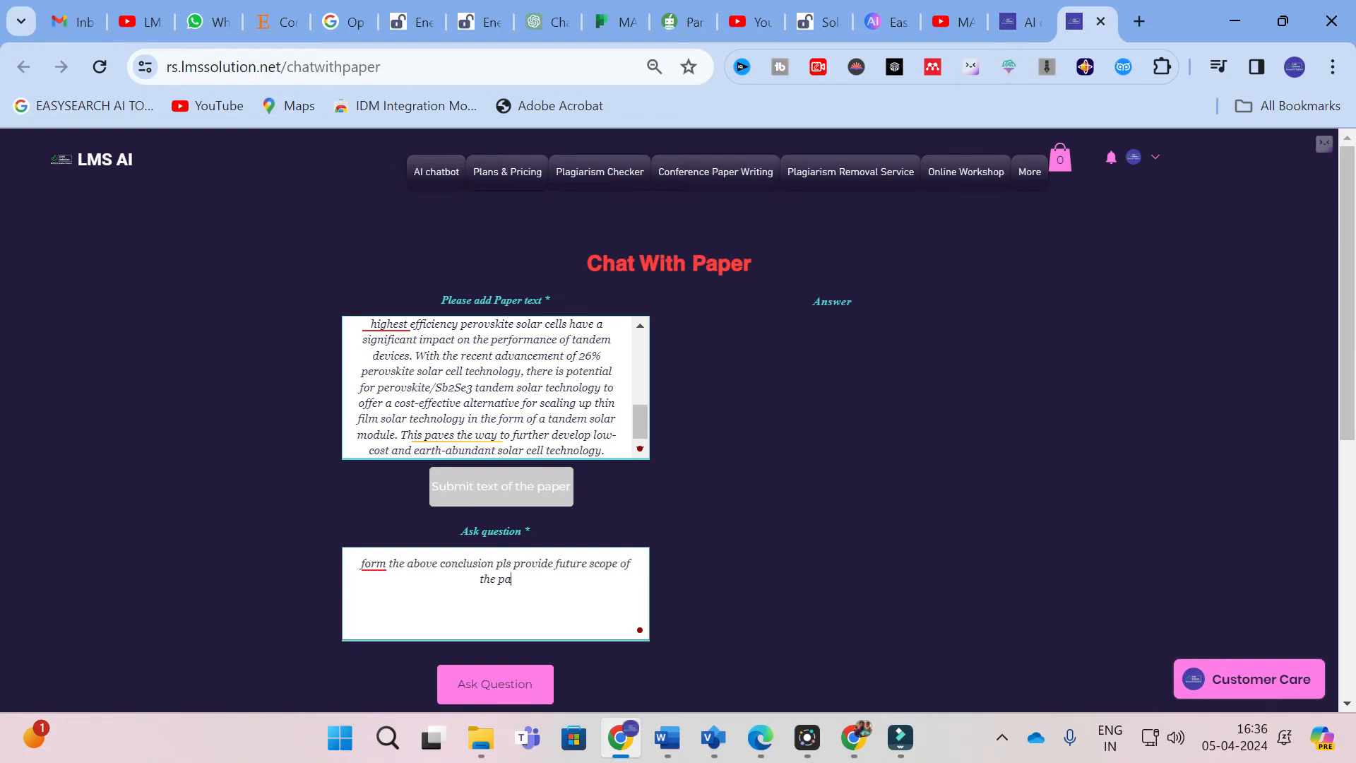
pyautogui.write('per or further development of the paper')
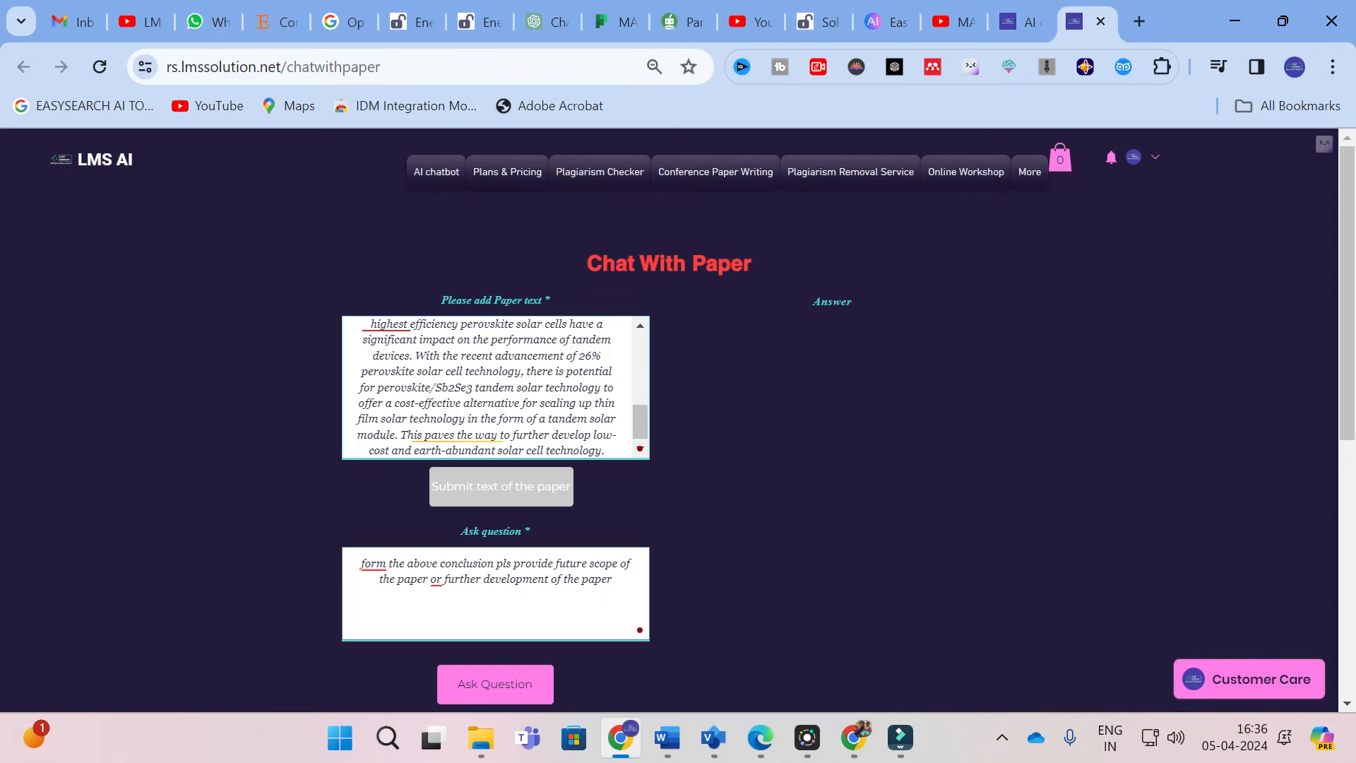
pyautogui.click(487, 683)
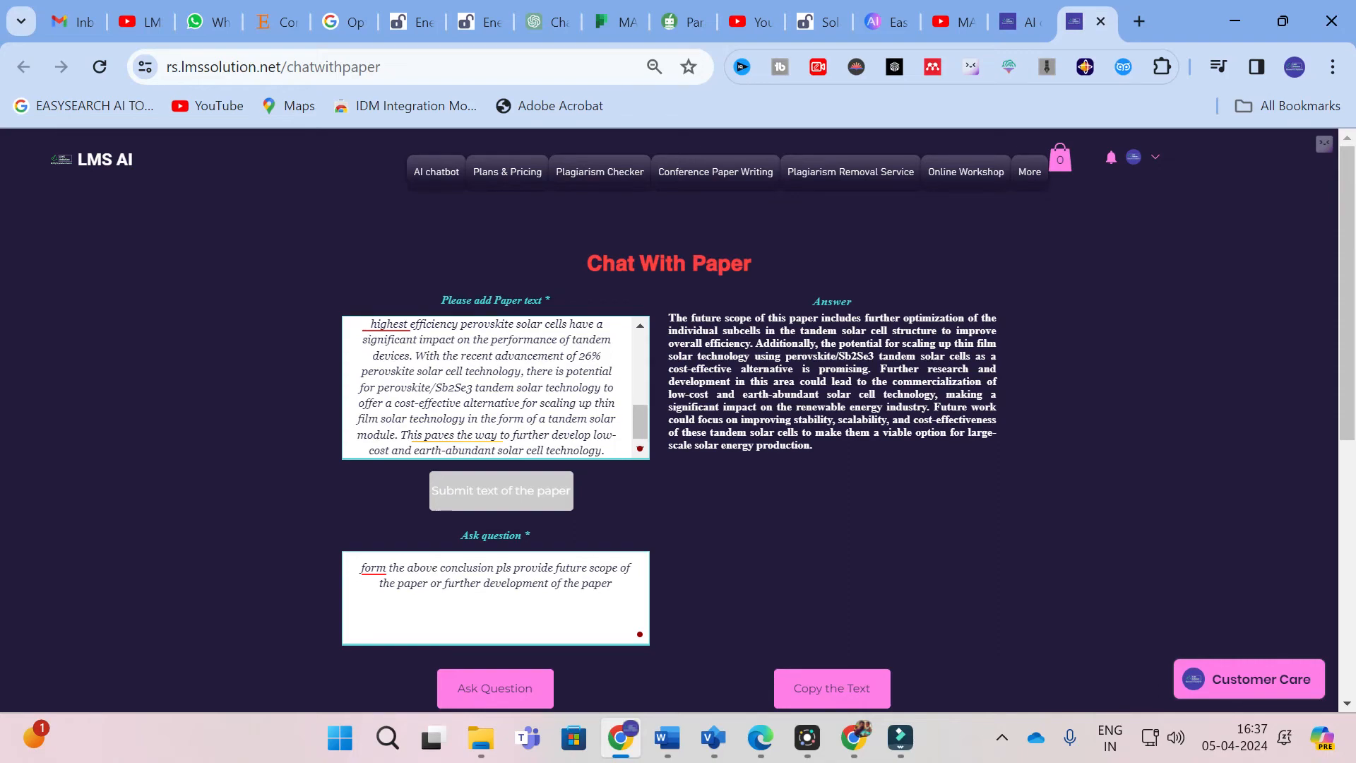
# Open the AI chatbot page and look through the LMS AI Basic, Pro and Ultimate template lists
pyautogui.click(424, 180)
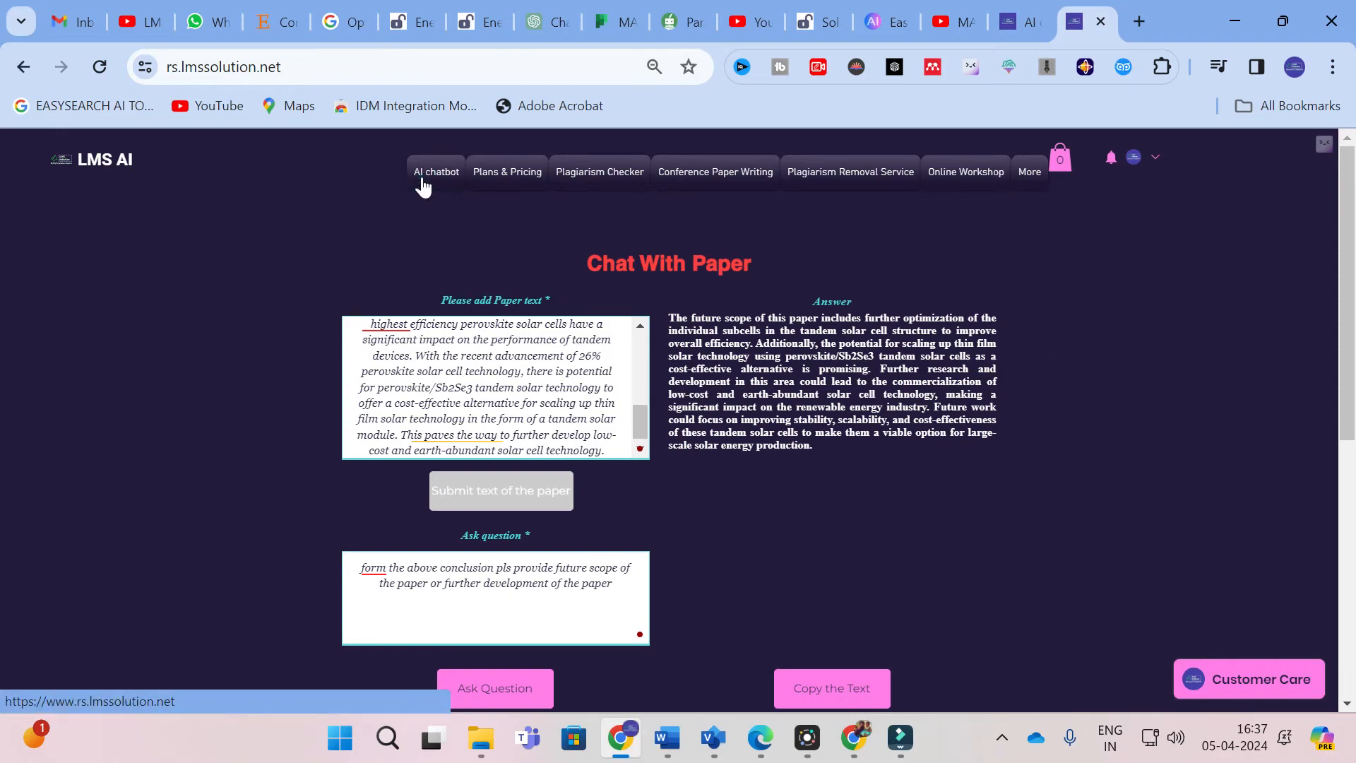
pyautogui.scroll(-4, 428, 201)
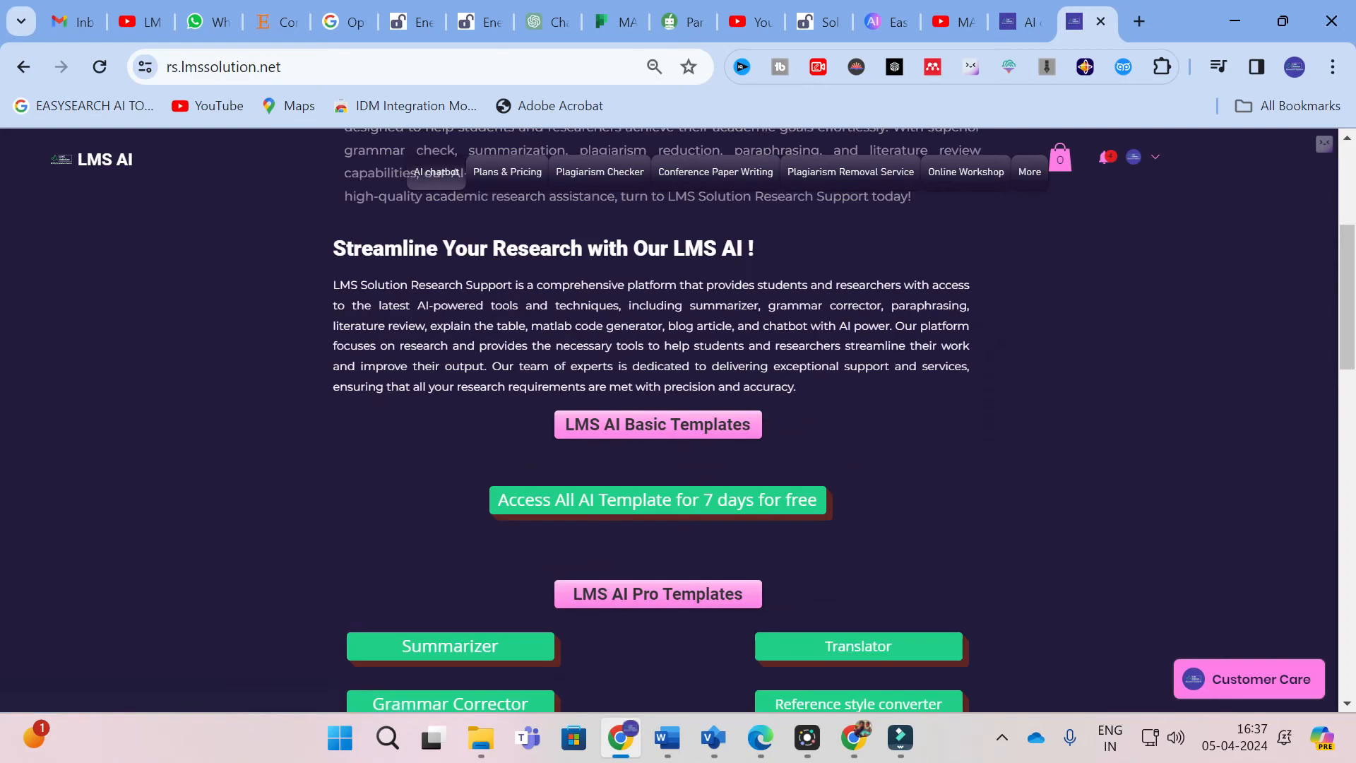
pyautogui.scroll(-3, 537, 393)
pyautogui.scroll(-2, 538, 393)
pyautogui.scroll(-4, 495, 397)
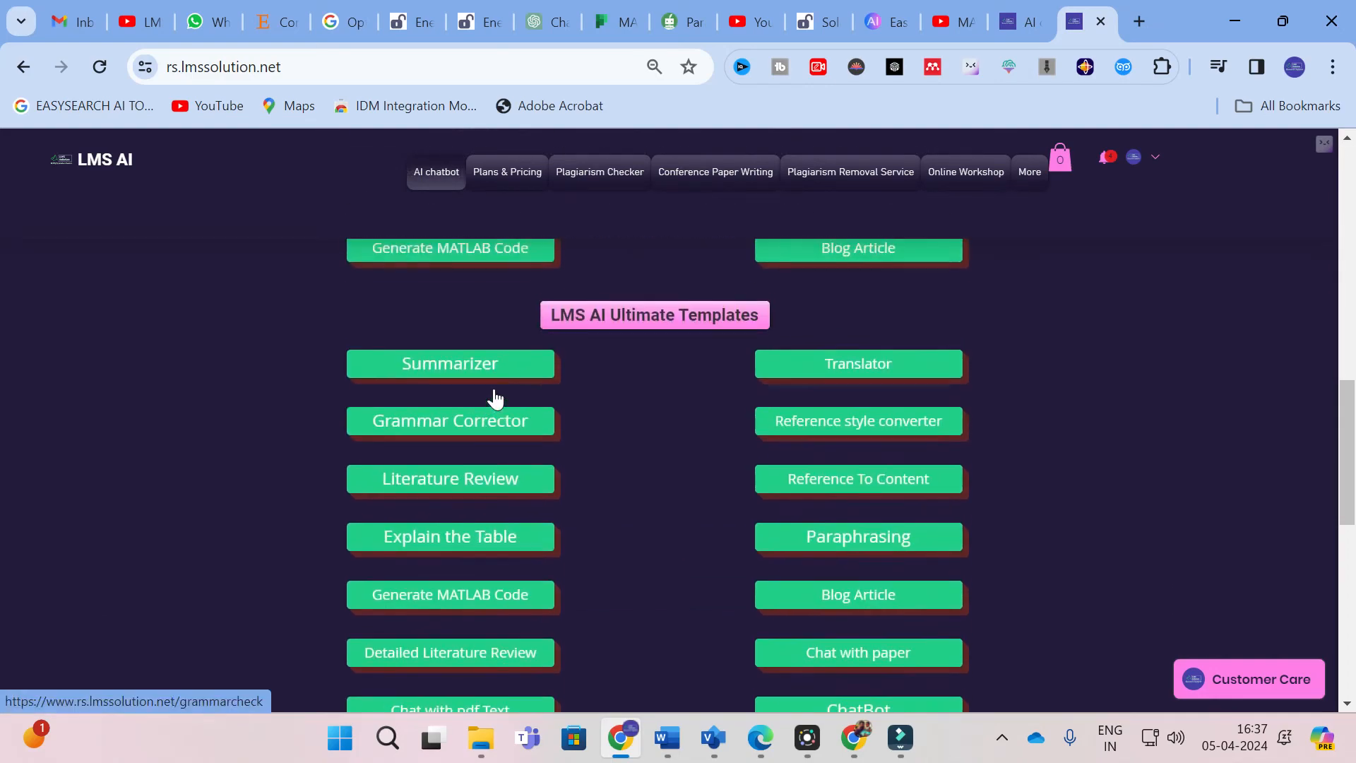
pyautogui.scroll(-2, 495, 399)
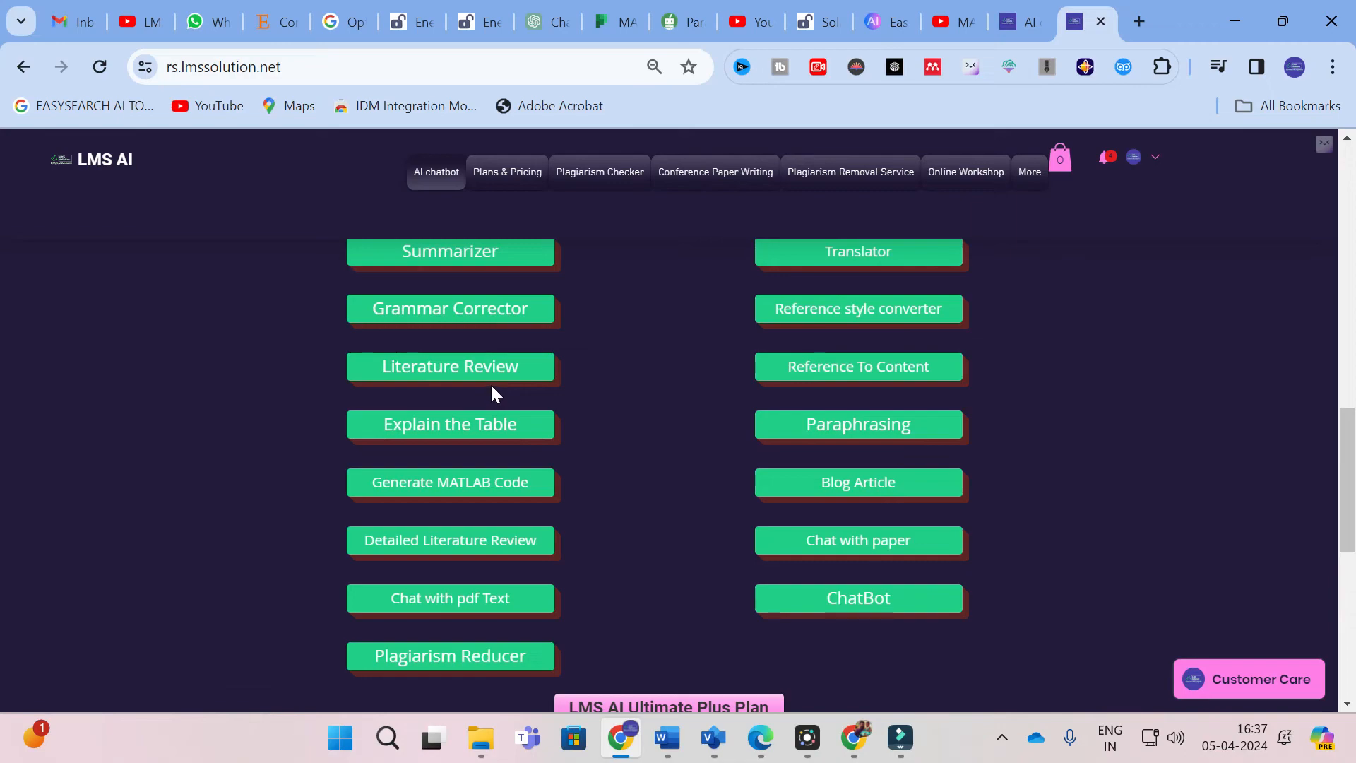
pyautogui.scroll(4, 492, 387)
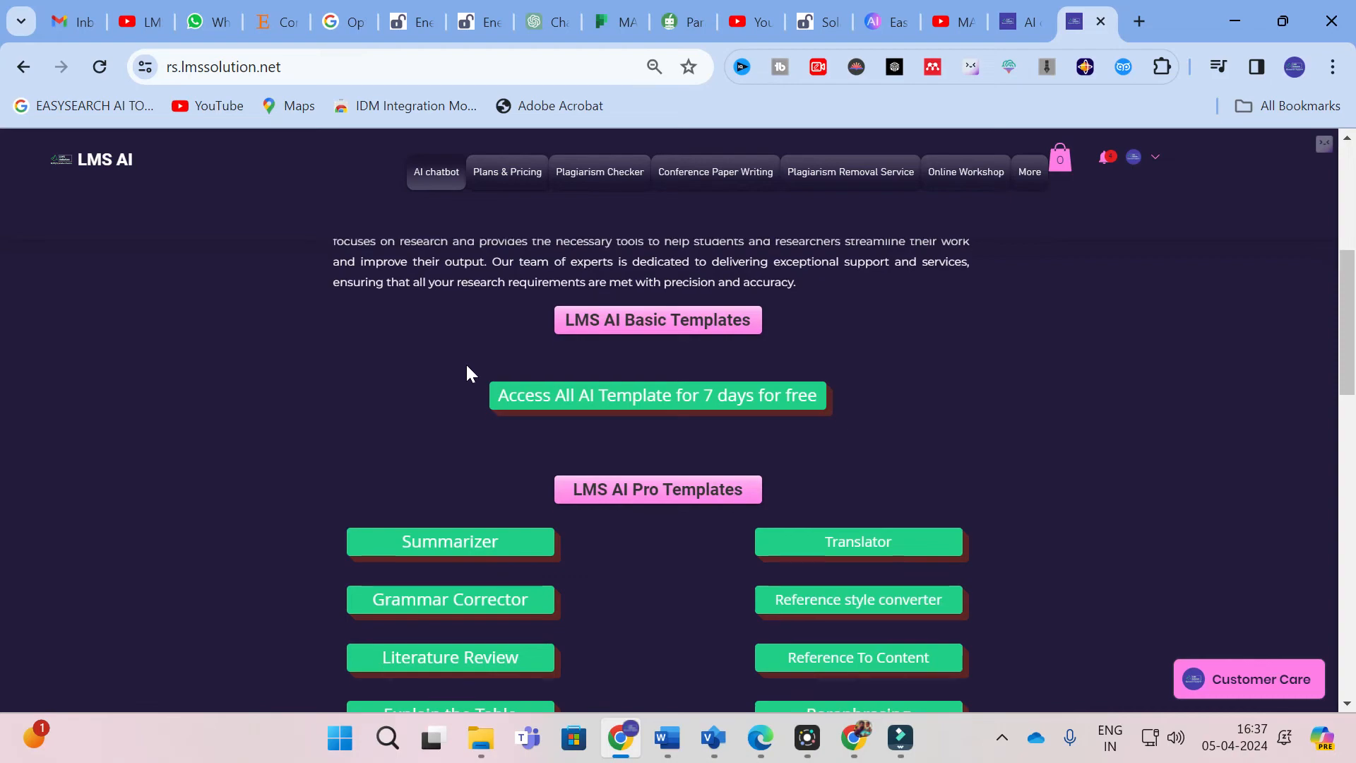
pyautogui.scroll(5, 465, 367)
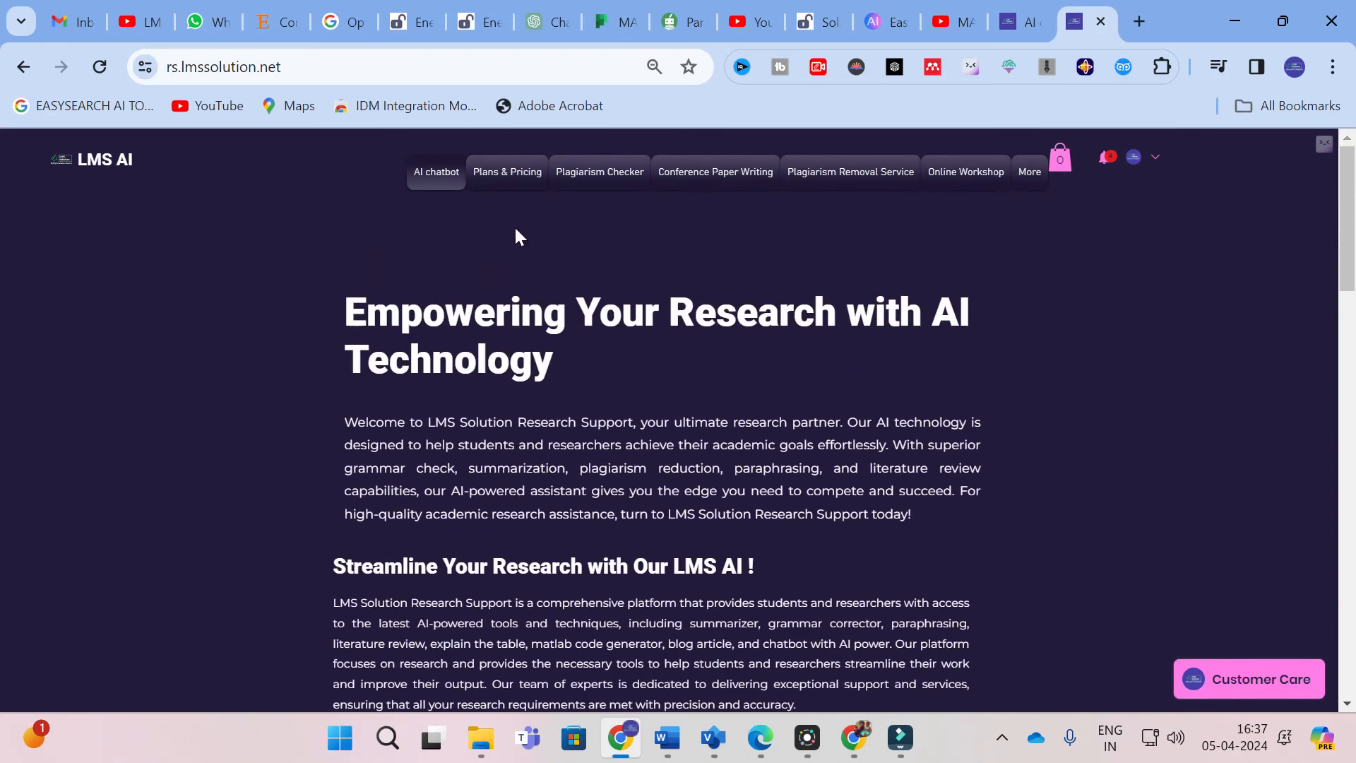
# Open the Plans & Pricing page and review the LMS AI plans from Basic to Premium Plus
pyautogui.click(511, 185)
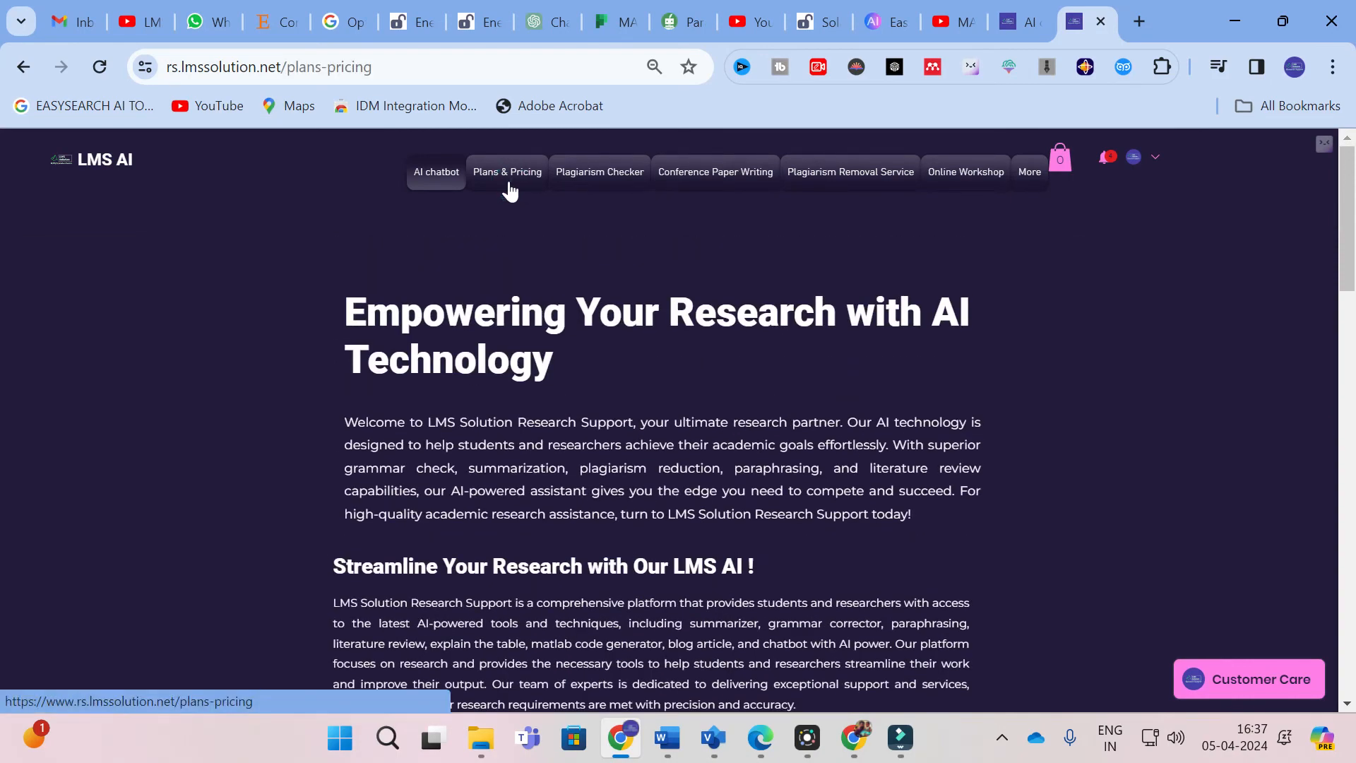
pyautogui.scroll(-2, 493, 393)
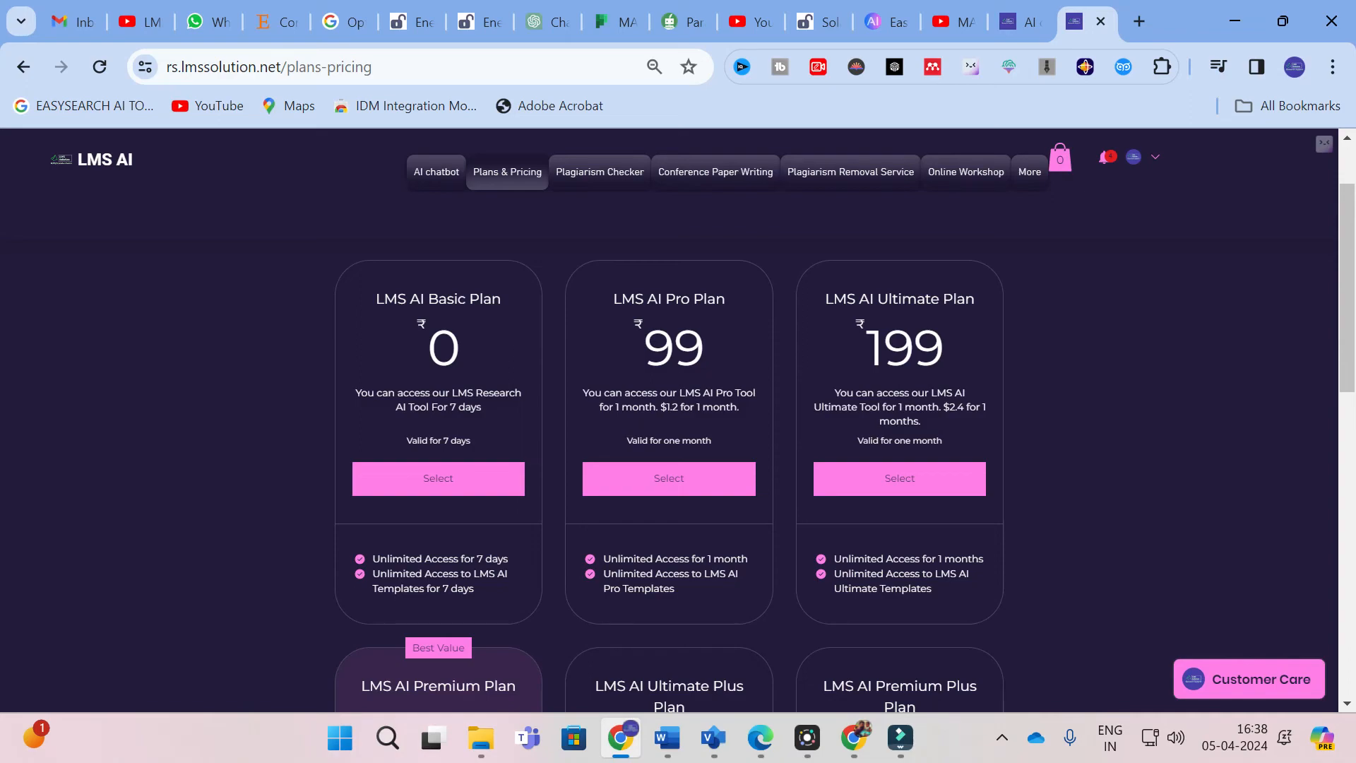
pyautogui.scroll(-5, 579, 357)
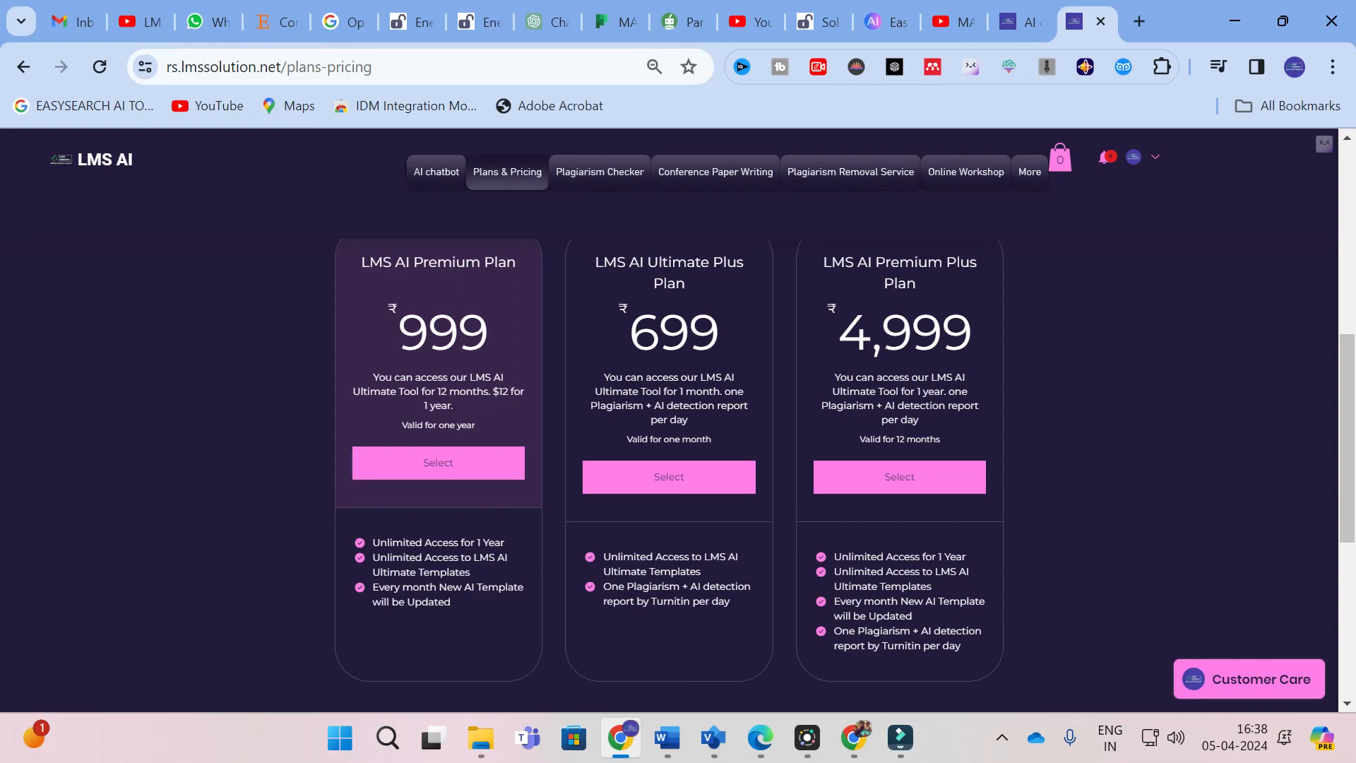
pyautogui.scroll(5, 448, 381)
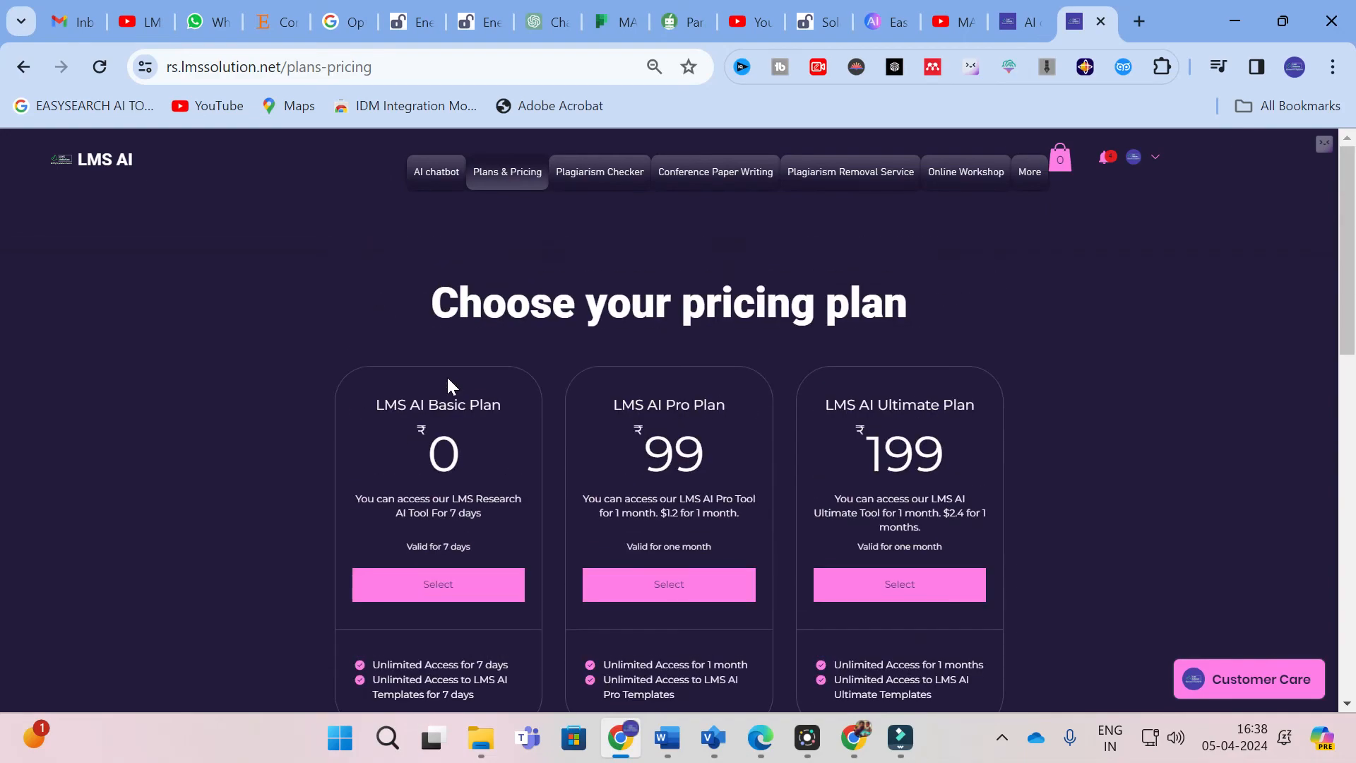
# View the Conference Paper Writing page and open the Plagiarism Removal Service page
pyautogui.click(712, 173)
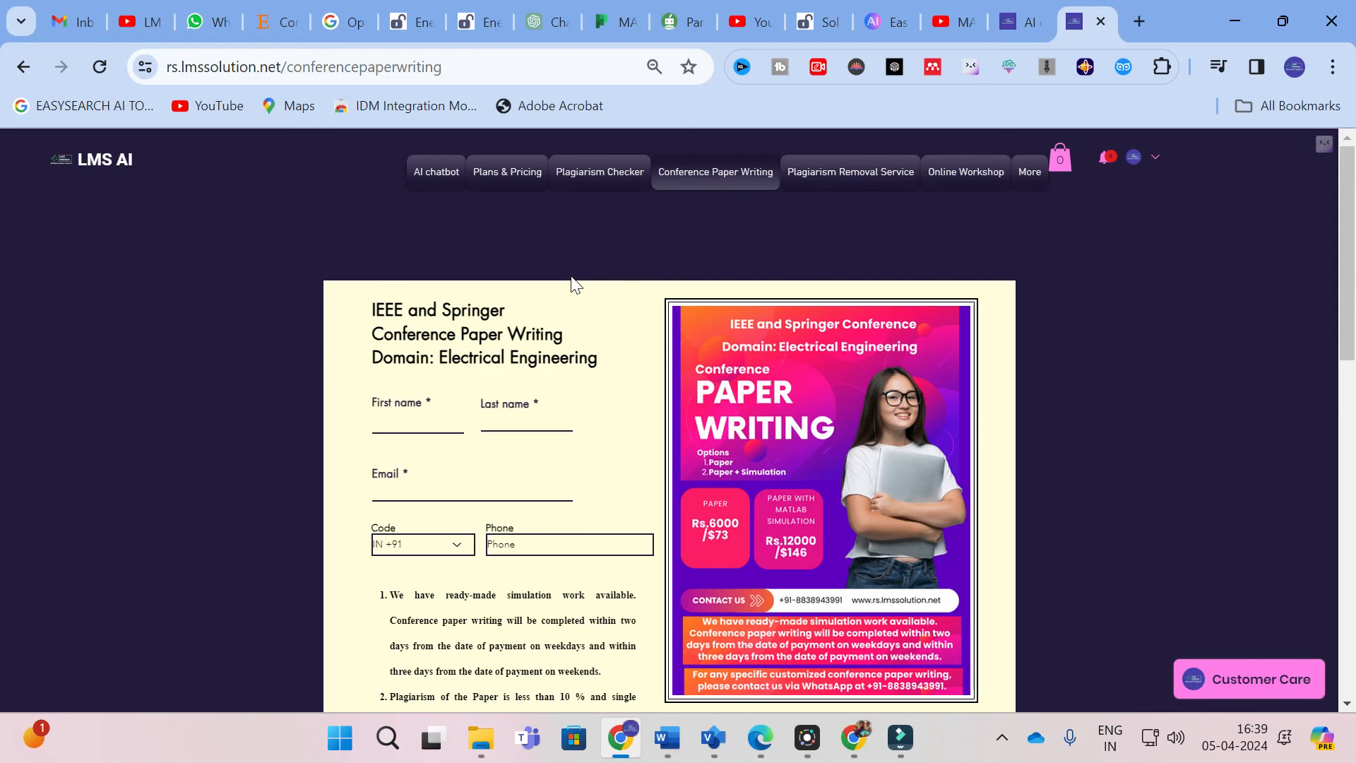
pyautogui.click(841, 178)
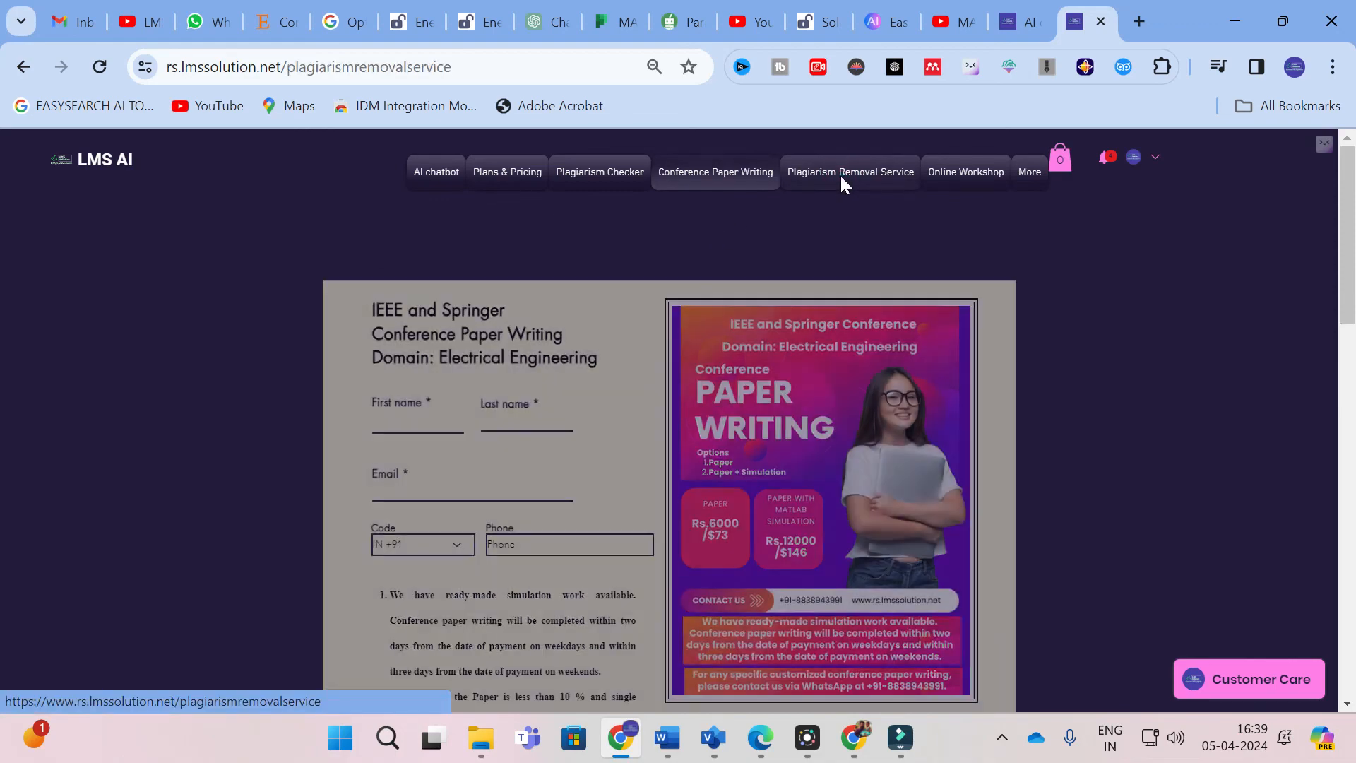